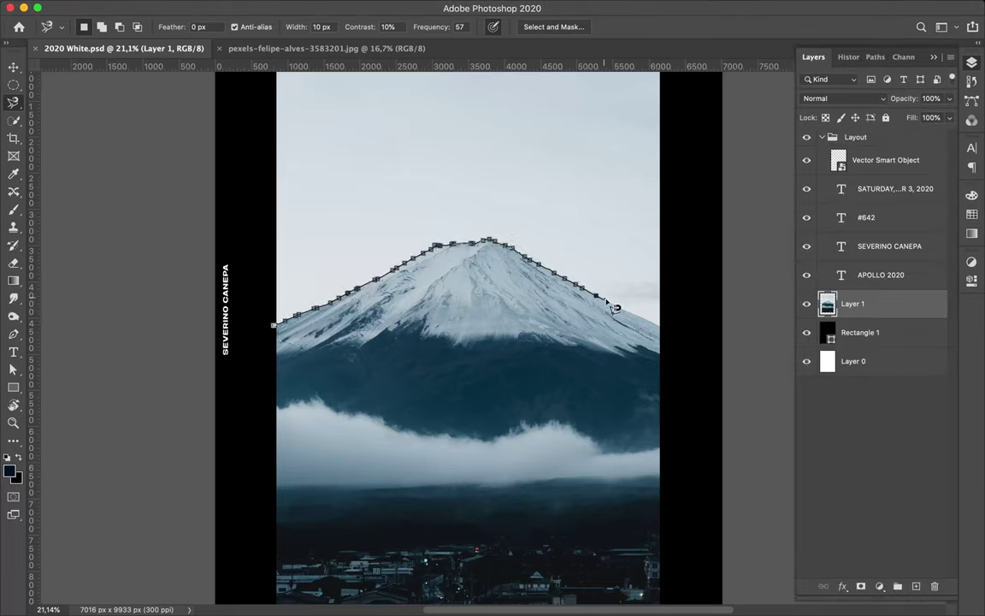
Cut the sky and town away from the mountain, lower it, and duplicate it for flipping
left_click(277, 338)
key("Delete")
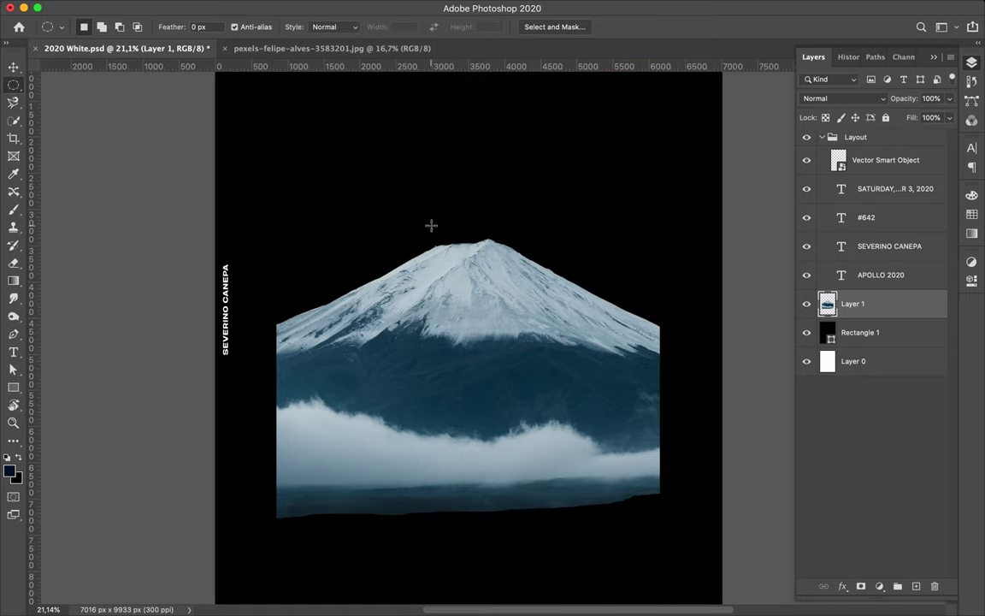
key("v")
left_click_drag(431, 225, 462, 381)
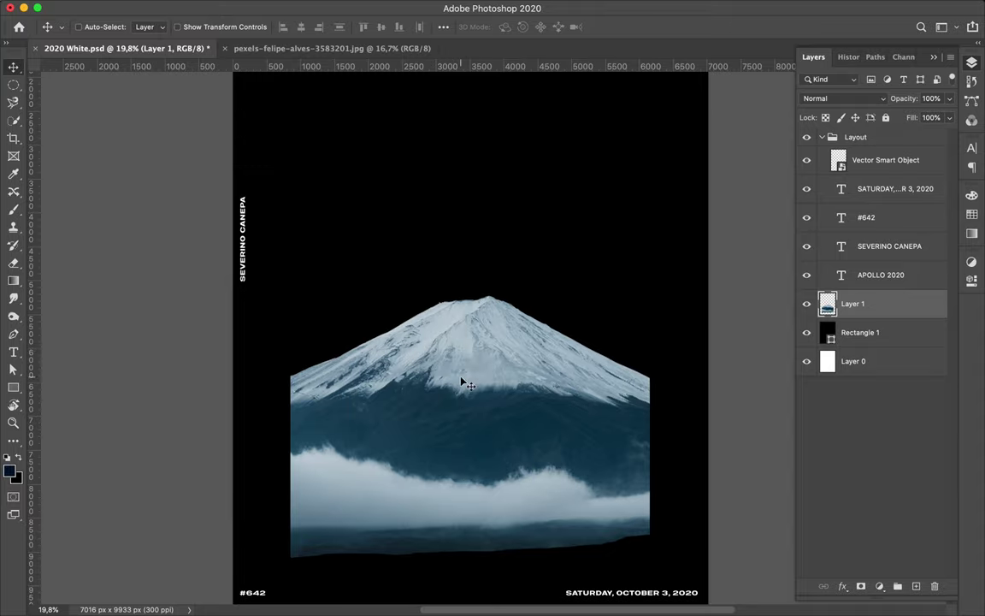
key("ctrl+j")
key("ctrl+t")
Raise the flipped copy to the poster's top and delete the lower mountain layer
left_click_drag(489, 206, 543, 221)
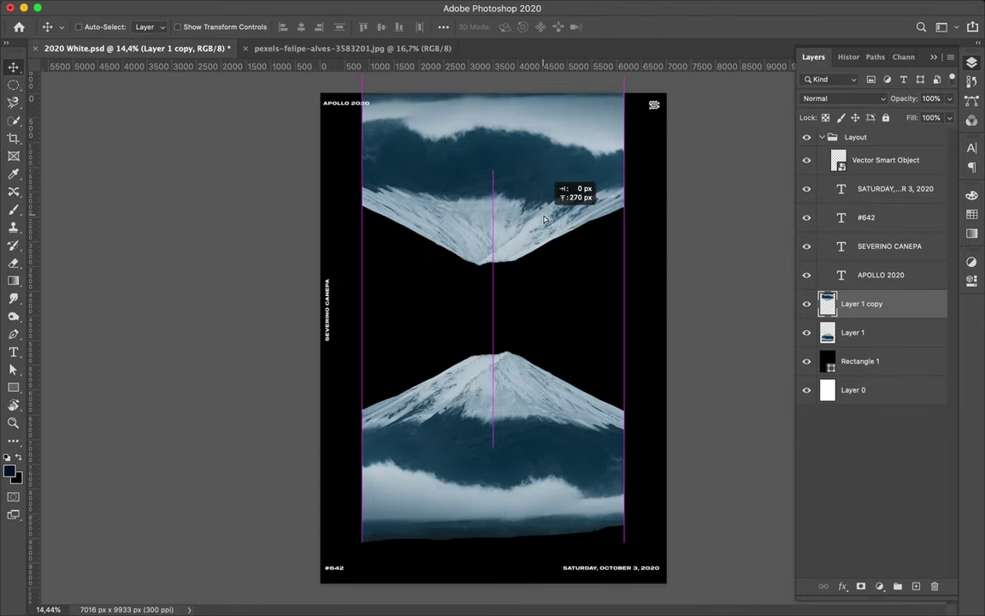
left_click(505, 440, "ctrl")
scroll(522, 444, "up", 3)
key("Delete")
left_click(524, 137, "ctrl")
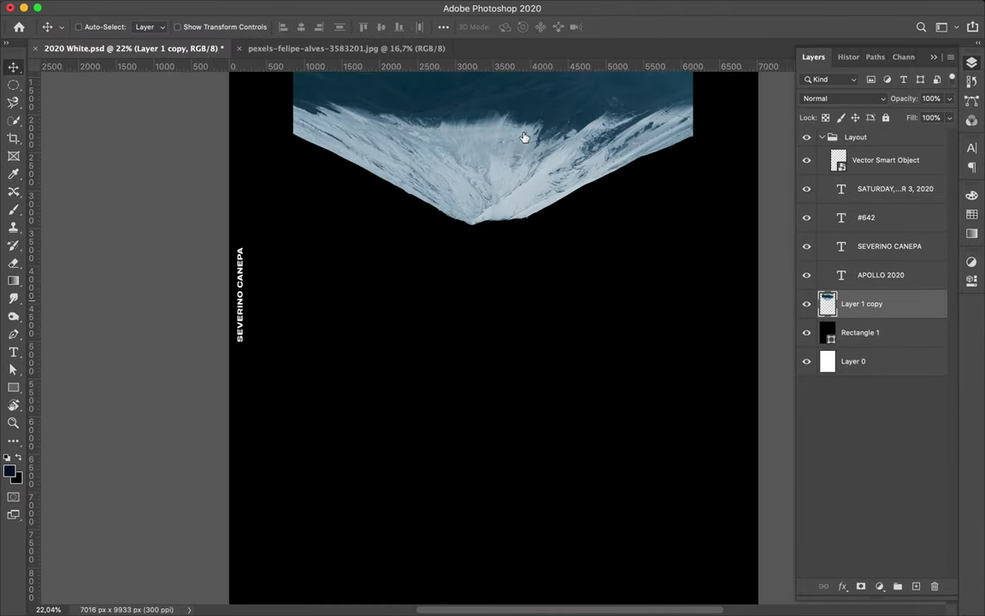
key("ctrl+z")
Sample dark navy from the mountain's edge and paint it into the mountain-shaped selection
left_click_drag(527, 144, 563, 136)
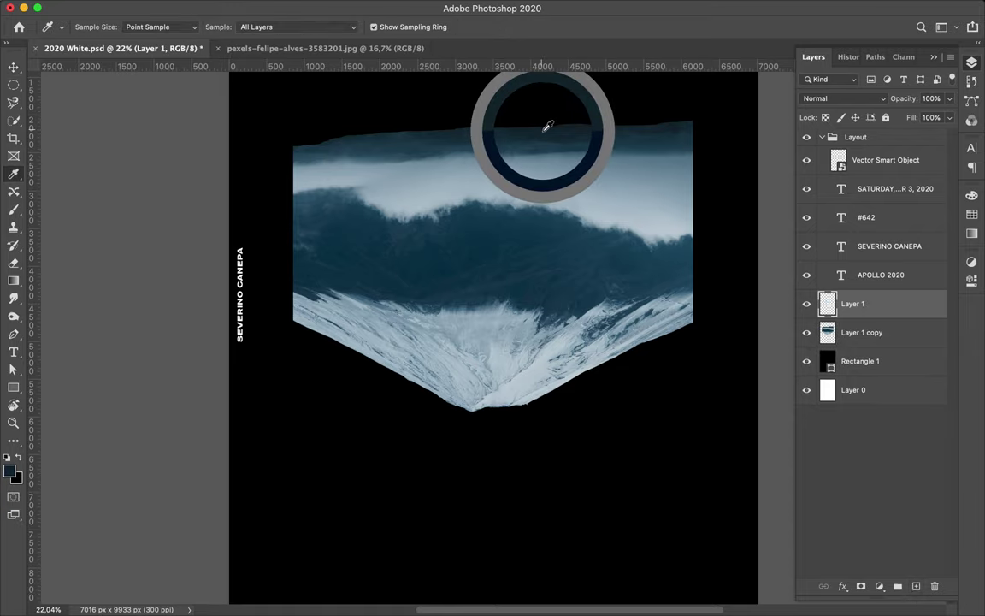
scroll(554, 126, "up", 2)
scroll(558, 125, "up", 3)
left_click(520, 231)
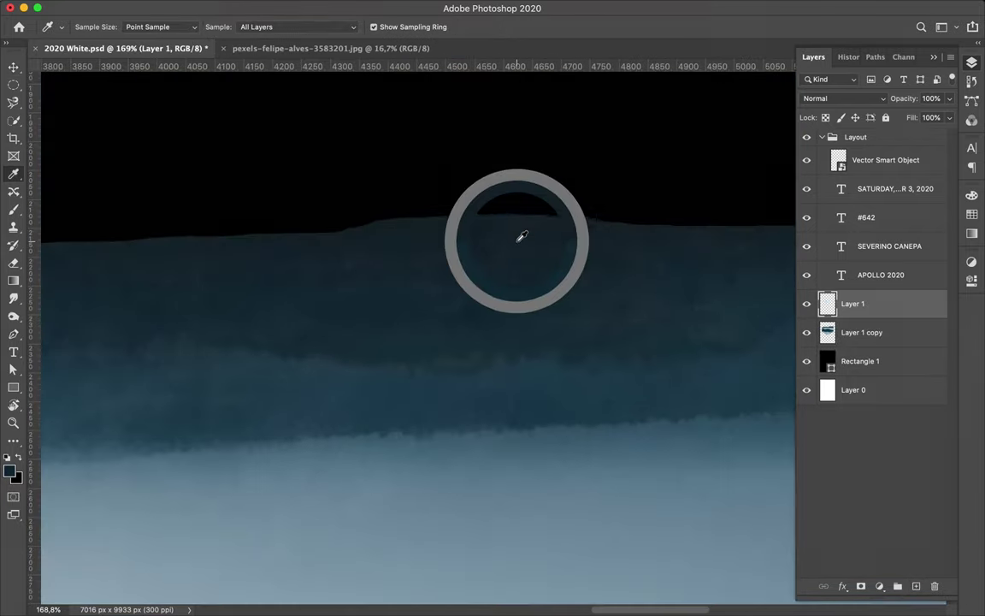
key("ctrl+0")
key("b")
mouse_move(359, 213)
left_mouse_down()
mouse_move(650, 218)
mouse_move(632, 285)
left_mouse_up()
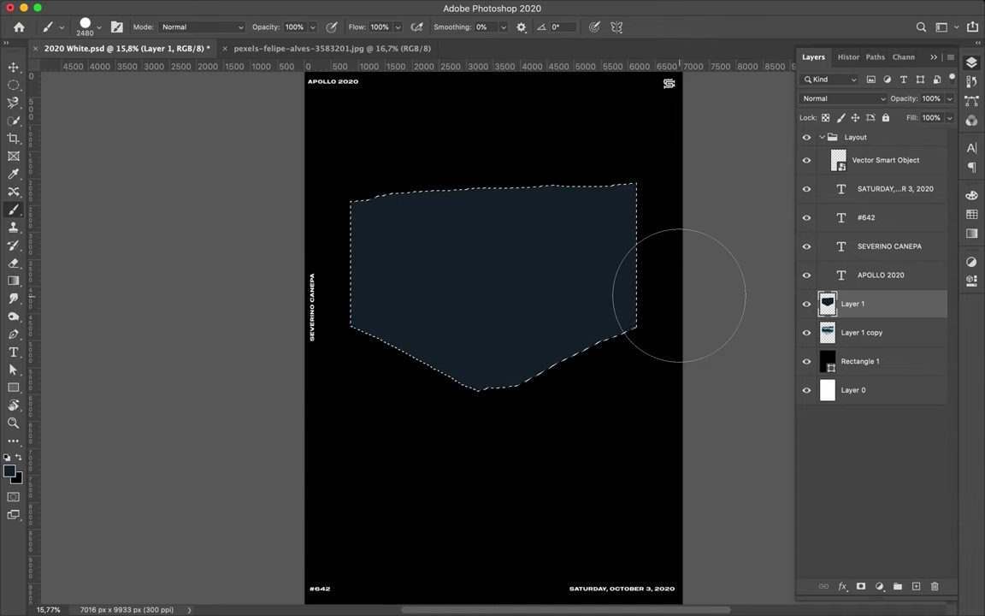
key("ctrl+d")
Soften the navy mountain shape with a Gaussian Blur
key("m")
left_click(320, 7)
mouse_move(326, 170)
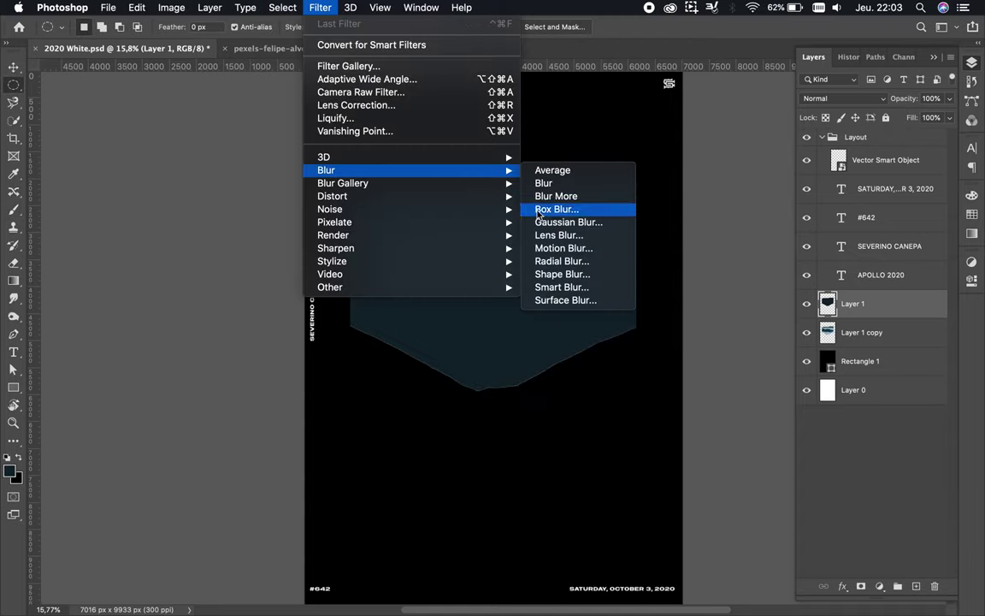
left_click(565, 222)
key("Return")
Duplicate the mountain, rotate the copy 180°, and place it upright at the bottom
left_click_drag(890, 334, 881, 309)
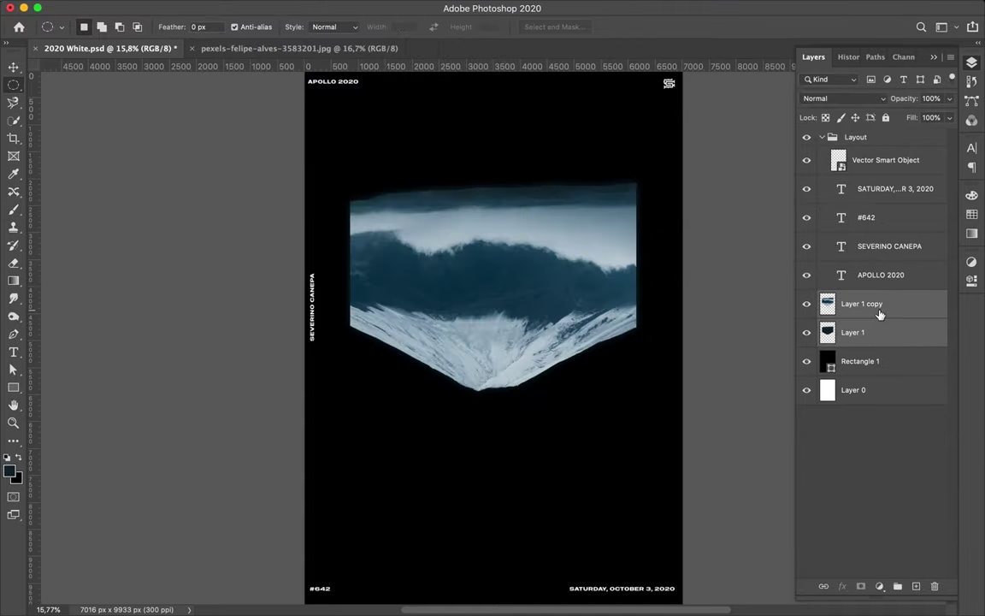
key("v")
scroll(510, 326, "up", 2)
left_click_drag(511, 326, 504, 376)
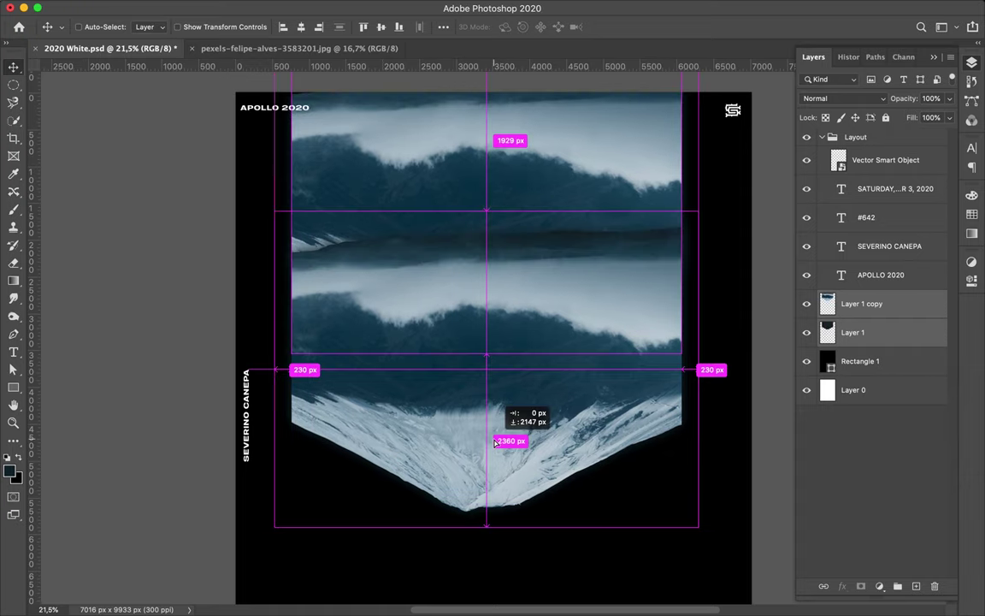
key("ctrl+t")
mouse_move(270, 208)
left_mouse_down()
mouse_move(638, 479)
mouse_move(591, 508)
mouse_move(575, 432)
left_mouse_up()
key("Return")
scroll(587, 370, "down", 3)
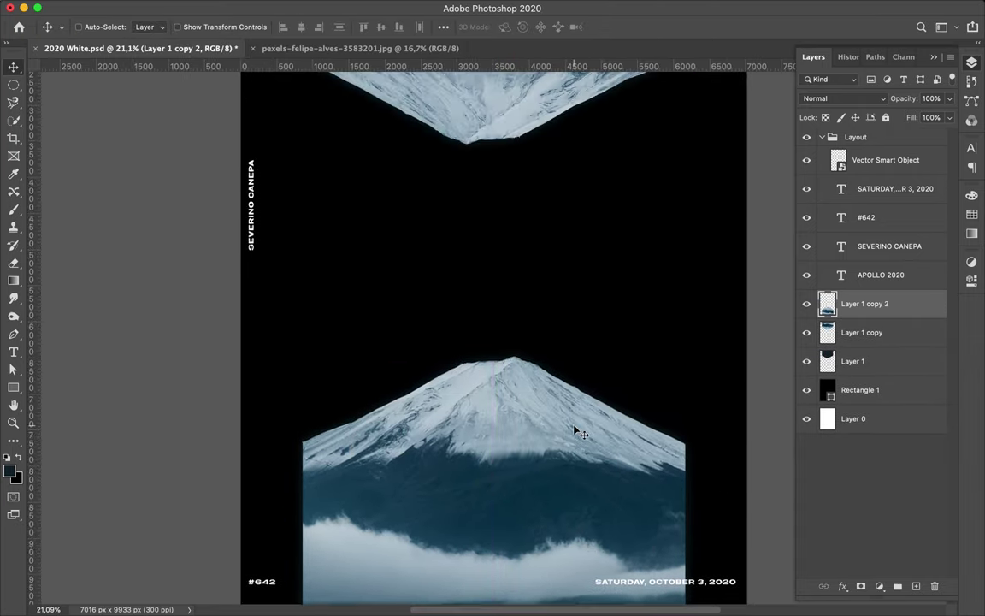
scroll(599, 306, "up", 3)
Lasso a snowy slope fragment, copy it to Layer 3, and nudge it down about 100 px
key("l")
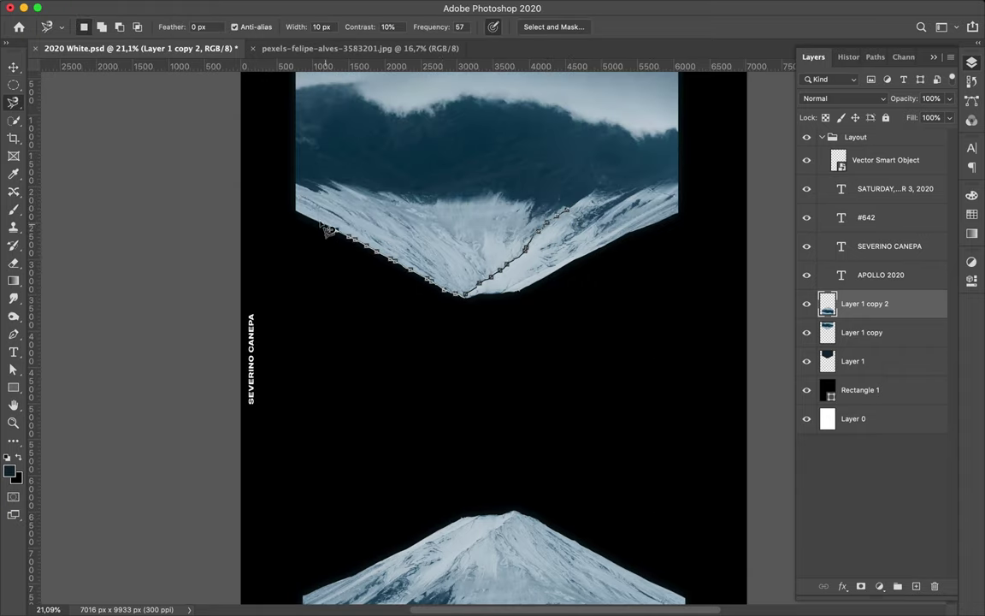
double_click(574, 216)
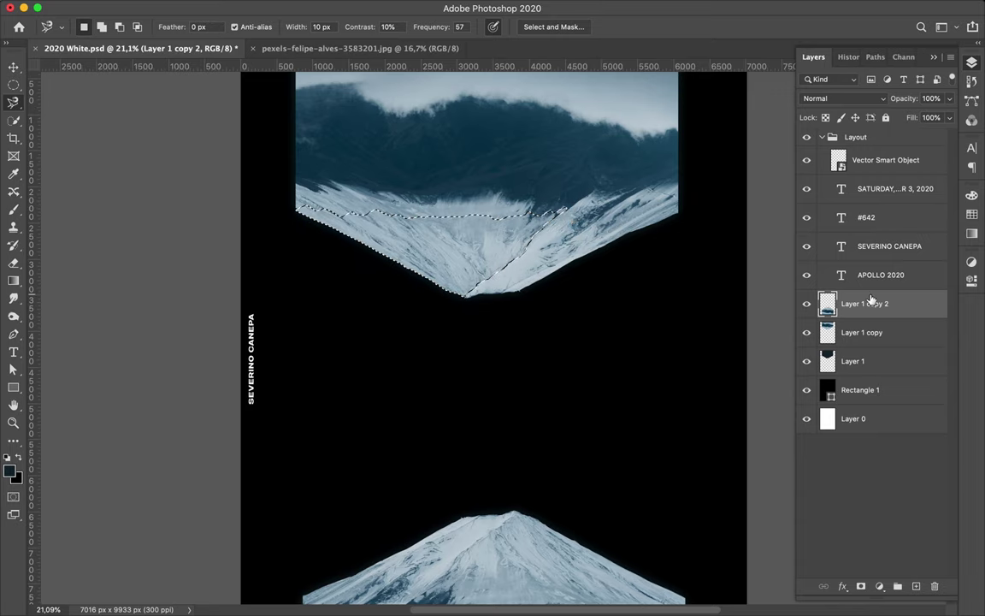
left_click(862, 332)
key("ctrl+j")
key("v")
left_click_drag(479, 220, 527, 307)
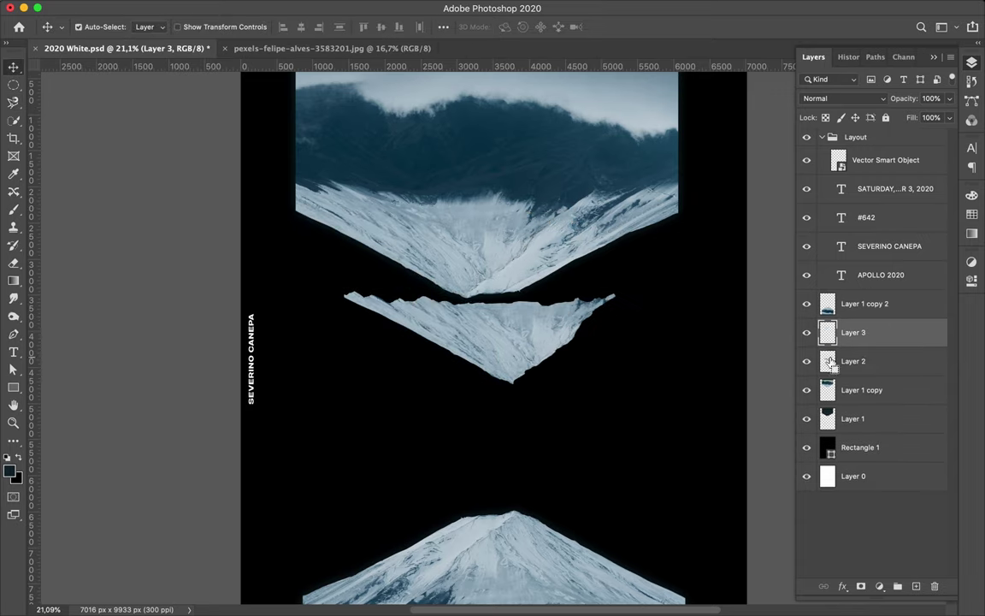
Fill the fragment's shape with navy on a new layer and apply Gaussian Blur
left_click(828, 361, "ctrl")
key("b")
mouse_move(359, 317)
left_mouse_down()
mouse_move(418, 351)
mouse_move(297, 308)
left_mouse_up()
key("m")
key("ctrl+d")
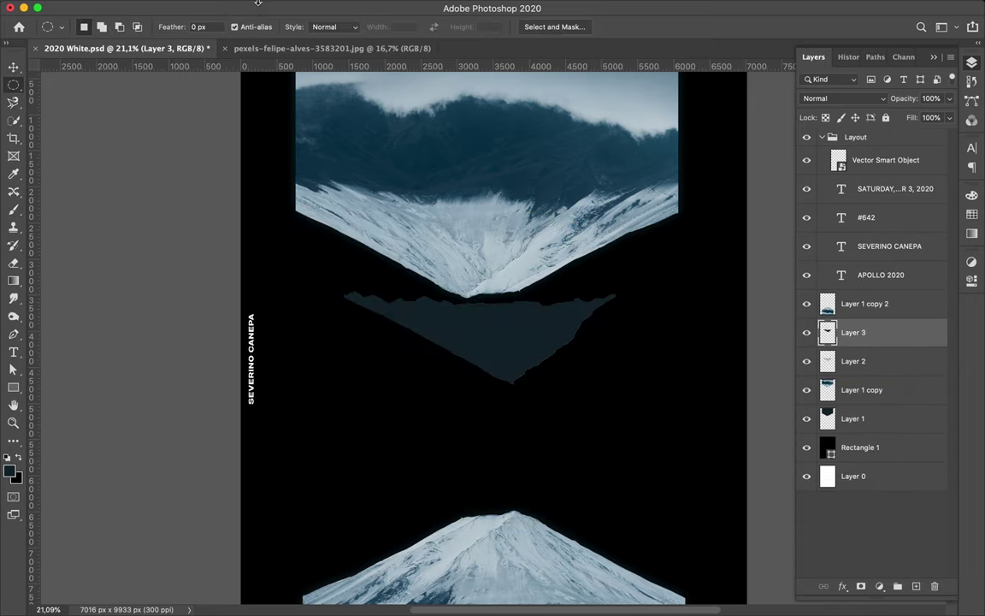
left_click(321, 8)
left_click(329, 24)
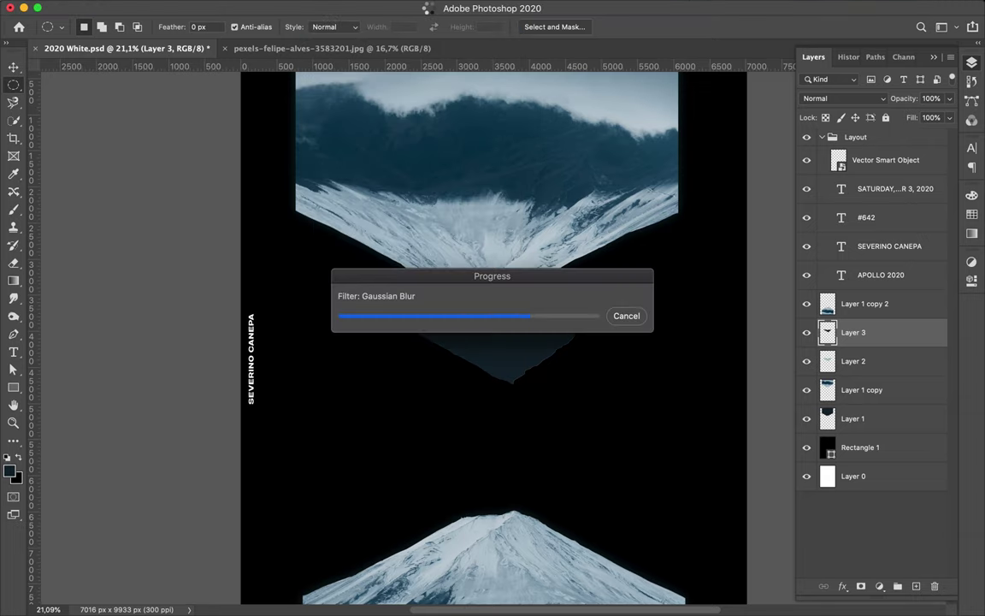
Merge the blurred shadow under the fragment and move it onto the top mountain
left_click_drag(881, 366, 881, 367)
key("ctrl+e")
key("v")
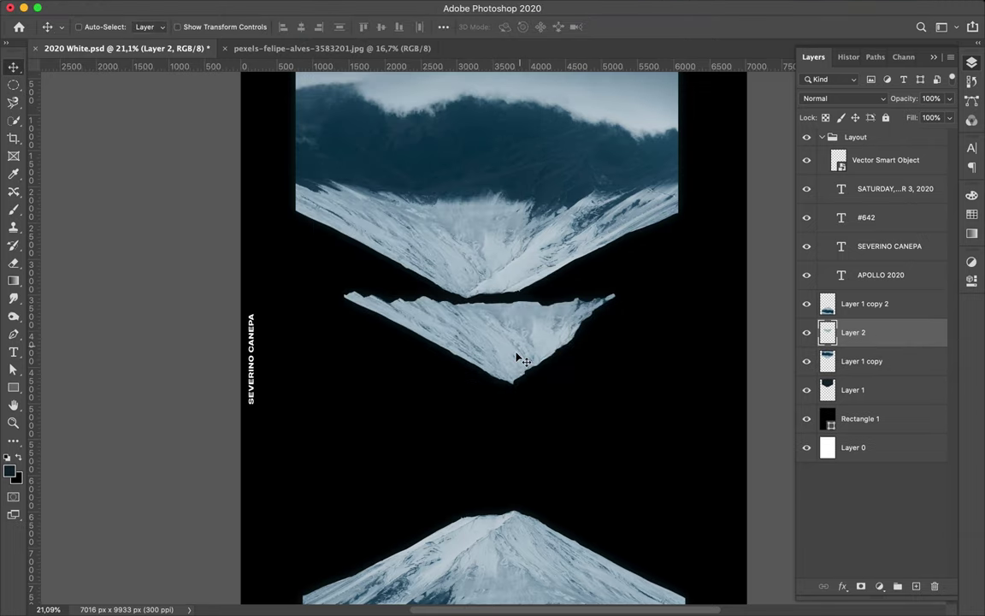
mouse_move(516, 358)
left_mouse_down()
mouse_move(585, 242)
mouse_move(643, 224)
left_mouse_up()
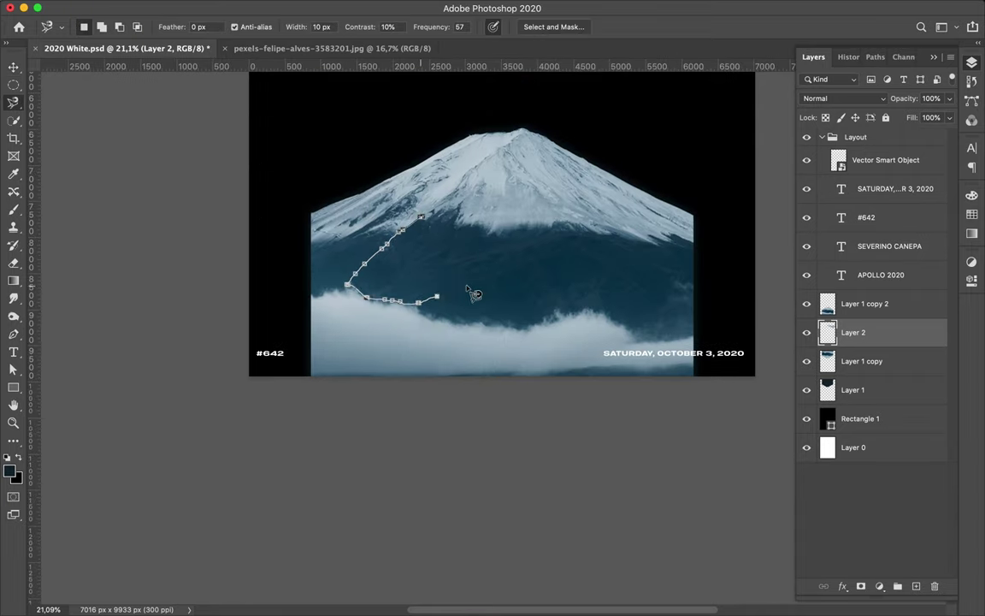
Copy the lower slope to a new layer and back it with a merged, blurred navy shape
key("ctrl+j")
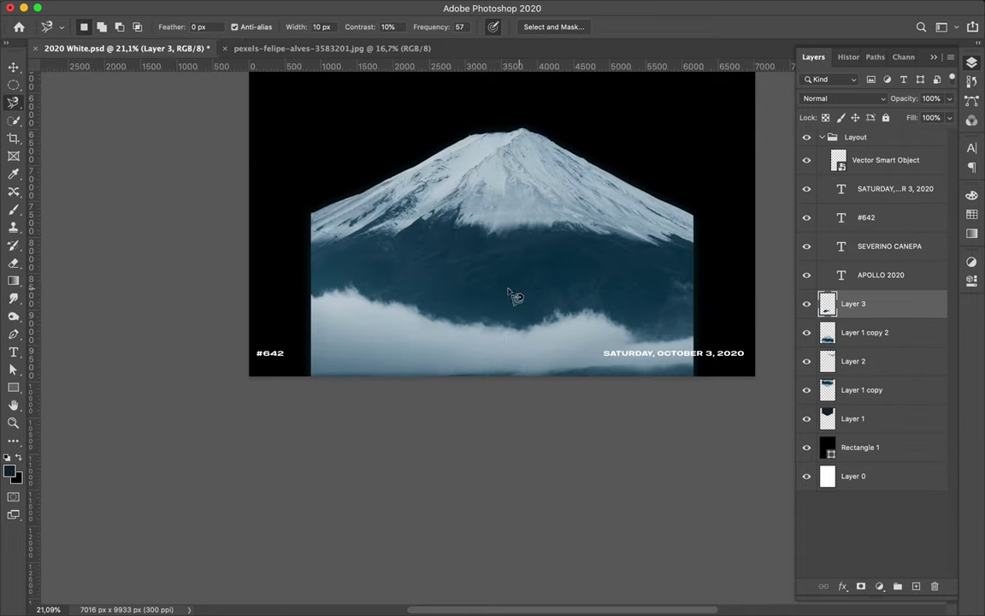
key("v")
left_click_drag(514, 293, 442, 111)
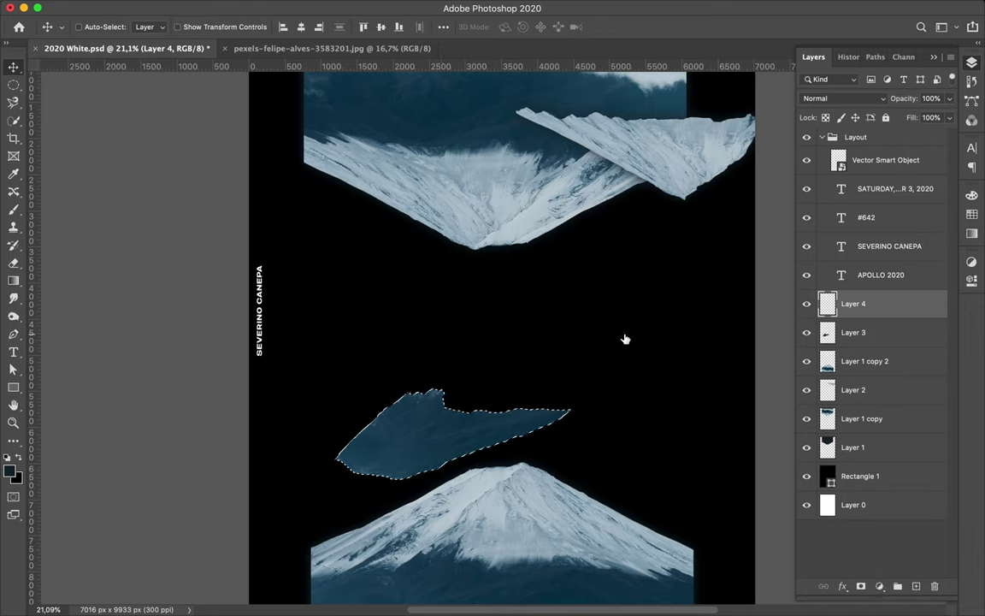
key("b")
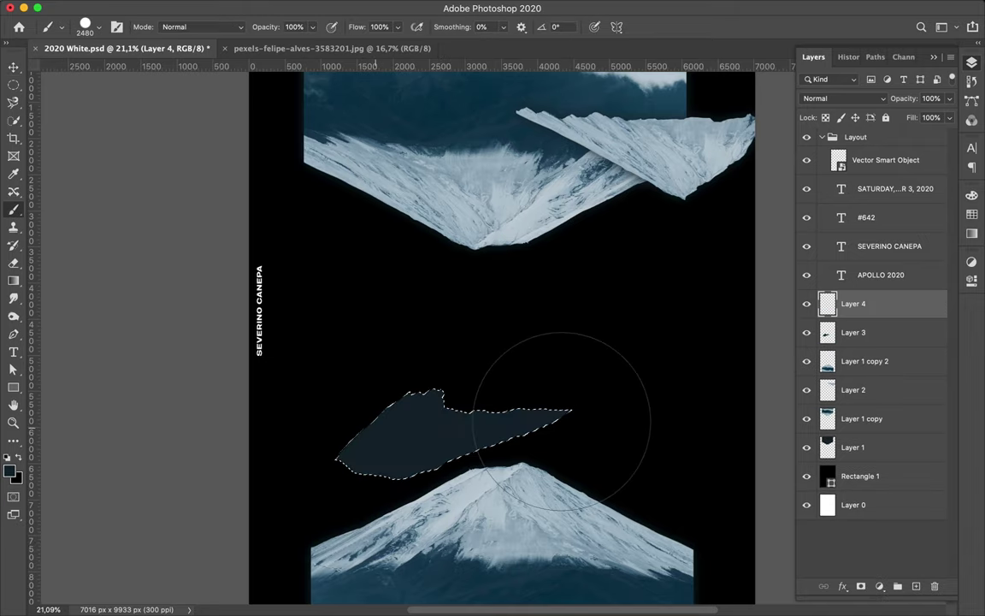
left_click_drag(561, 406, 231, 396)
key("ctrl+d")
key("m")
key("ctrl+super+f")
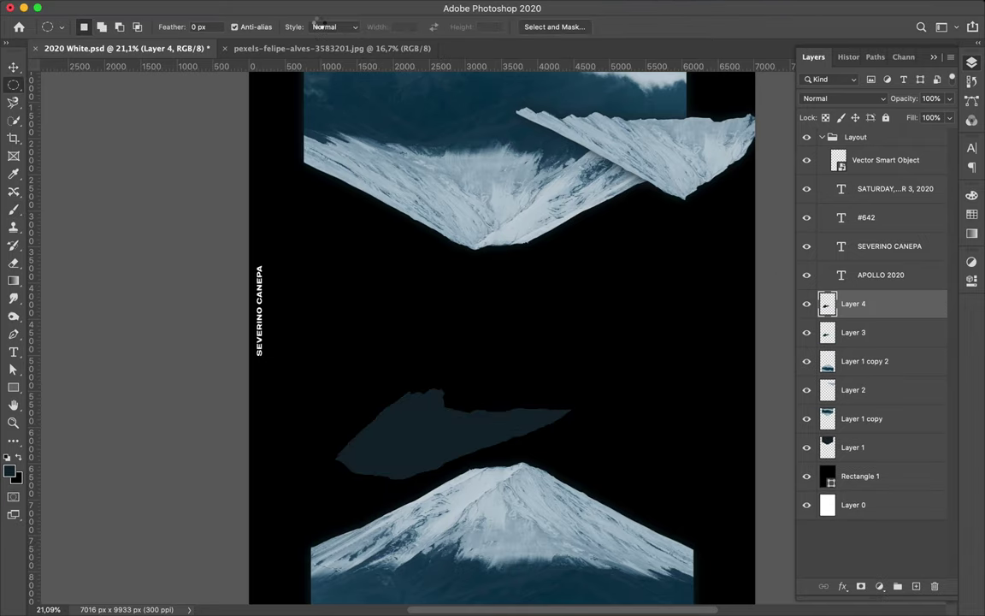
left_click_drag(820, 308, 881, 318)
left_click(881, 305, "shift")
key("ctrl+e")
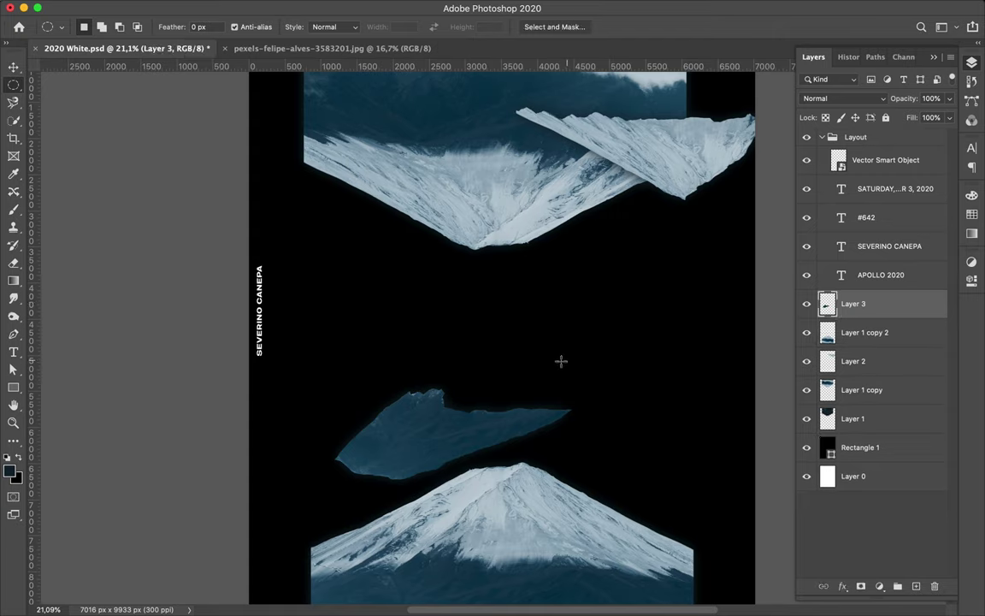
Move the fragment to the top right and place a rotated copy at the top-left corner
left_click_drag(445, 437, 581, 128)
scroll(582, 128, "up", 3)
key("ctrl+bracketleft")
key("ctrl+bracketleft")
mouse_move(609, 224)
left_mouse_down()
mouse_move(686, 189)
mouse_move(339, 208)
mouse_move(264, 181)
left_mouse_up()
key("ctrl+t")
key("Return")
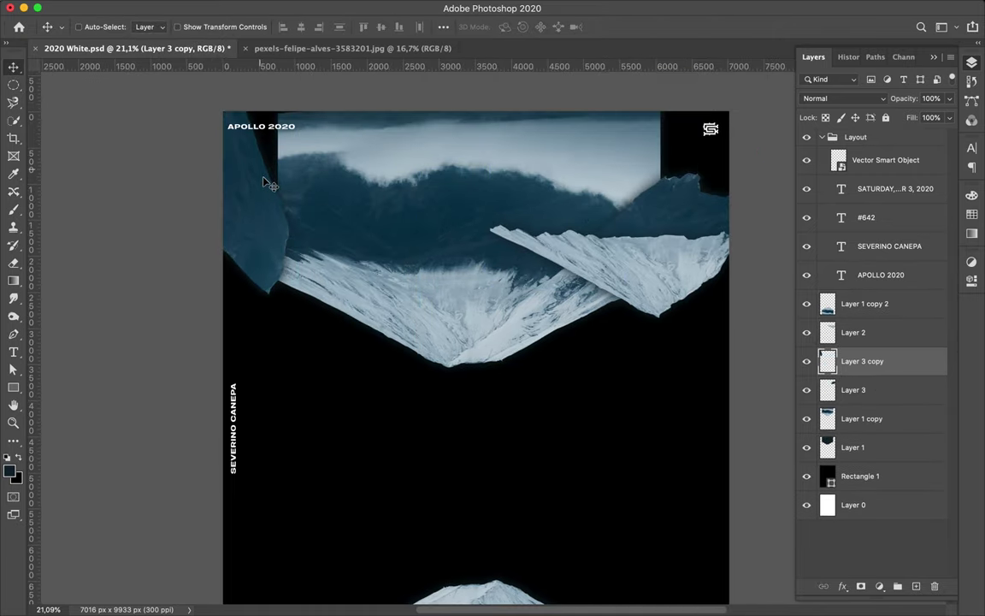
Trace another slope on the lower mountain and copy it onto new Layer 4
scroll(447, 369, "down", 5)
scroll(447, 370, "down", 3)
key("l")
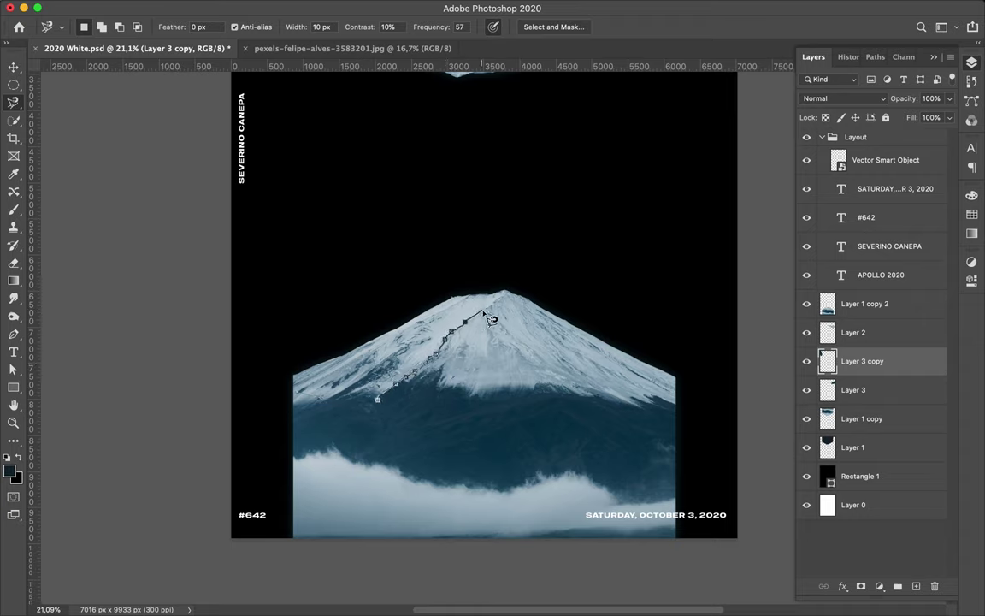
left_click(382, 410)
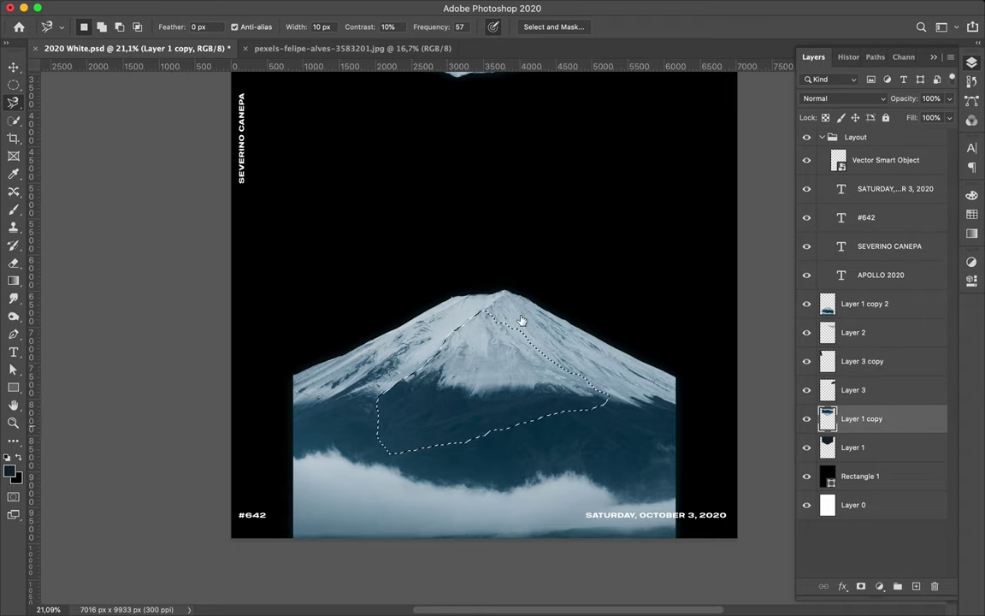
left_click(851, 303)
key("ctrl+j")
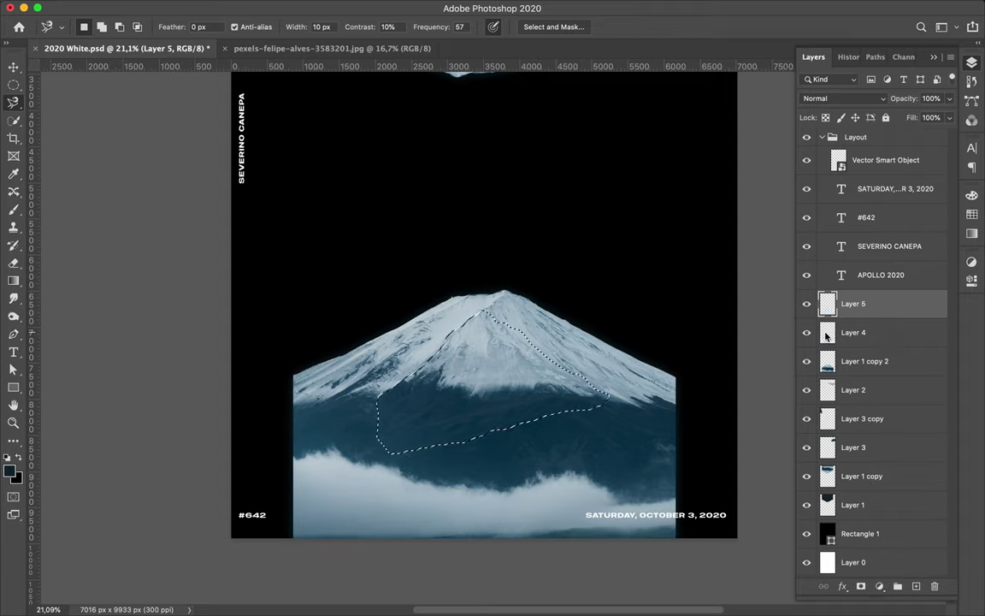
Give the Layer 4 slope a dark navy backing softened with Gaussian Blur
key("b")
left_click_drag(427, 359, 564, 385)
key("ctrl+d")
key("m")
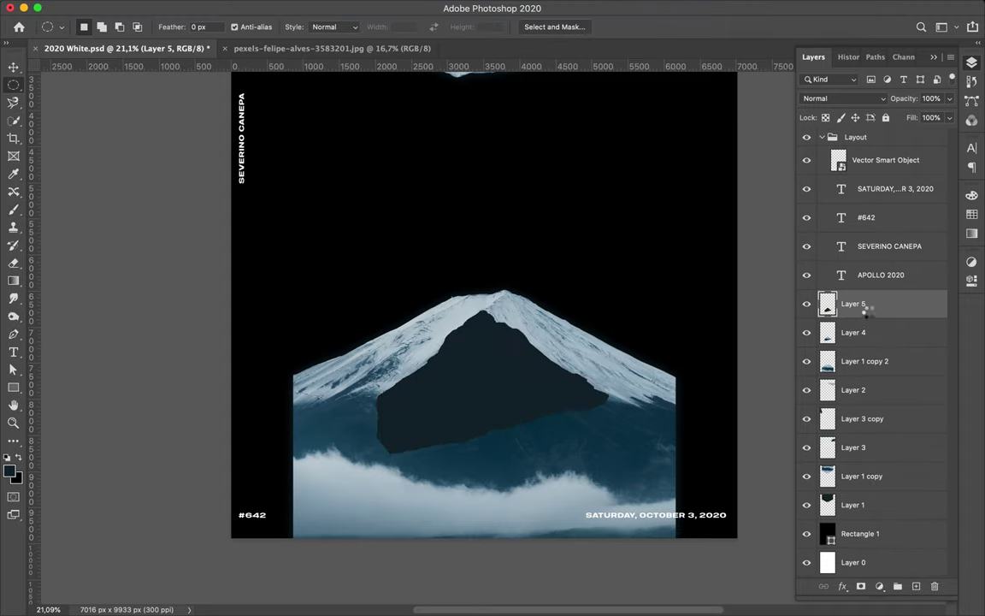
key("ctrl+f")
key("Delete")
Rotate the slope piece 180° and set it into the top mountain's centre
scroll(549, 379, "up", 5)
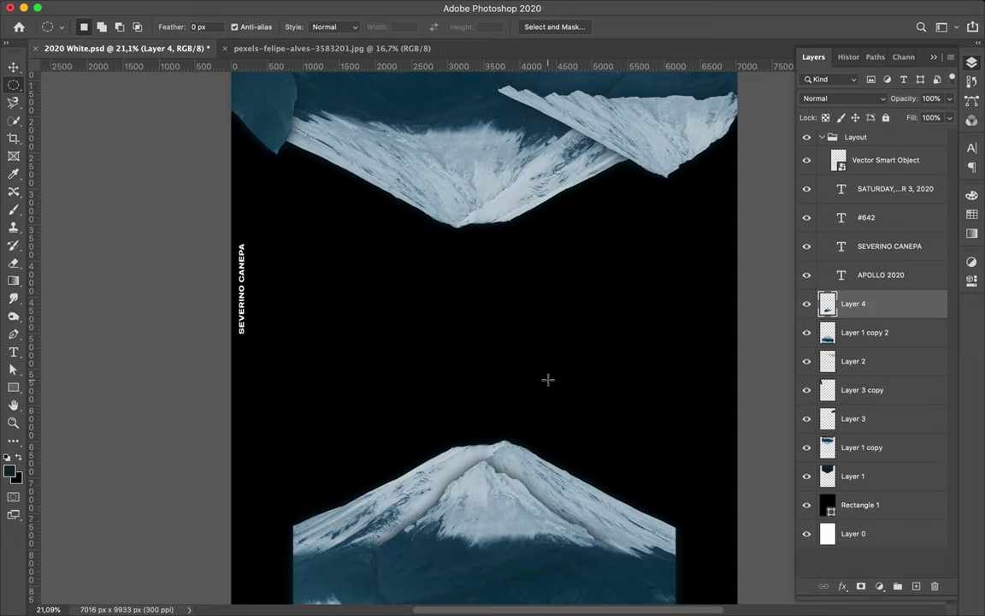
key("v")
key("ctrl+t")
left_click_drag(615, 393, 675, 231)
left_click_drag(492, 325, 550, 138)
scroll(503, 207, "up", 3)
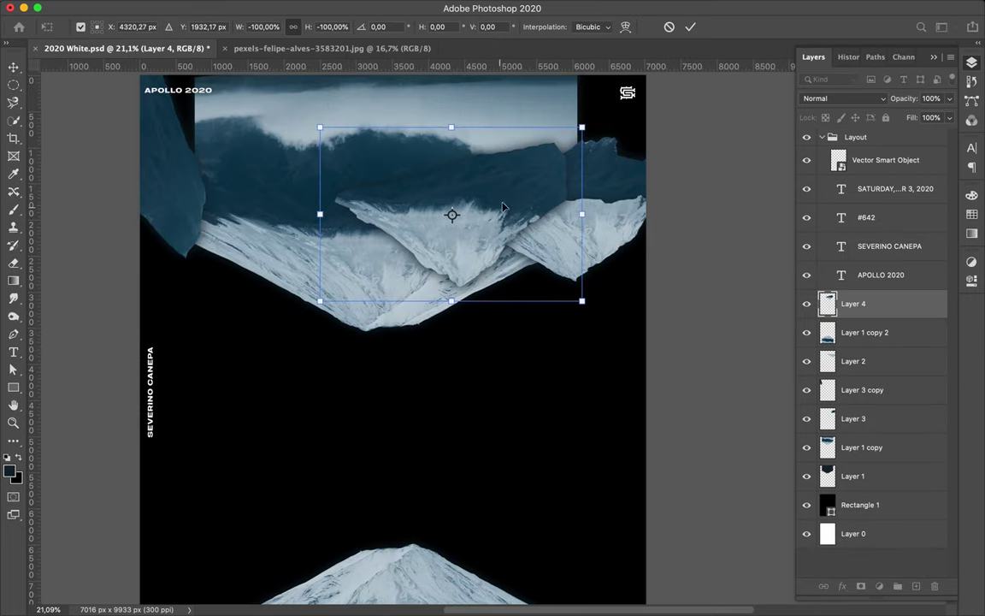
key("Return")
Restack Layers 3 and 4 above Layer 2 and raise the Layer 4 piece
key("ctrl+bracketleft")
key("ctrl+bracketleft")
key("ctrl+bracketleft")
left_click_drag(441, 168, 426, 178)
key("shift+alt+bracketright")
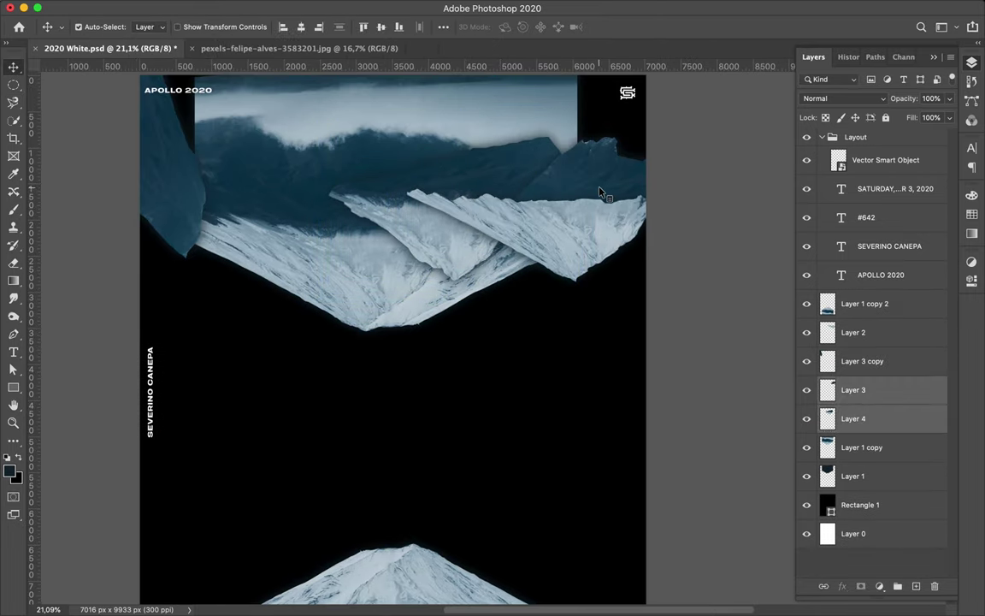
left_click_drag(853, 394, 854, 318)
scroll(470, 169, "down", 1)
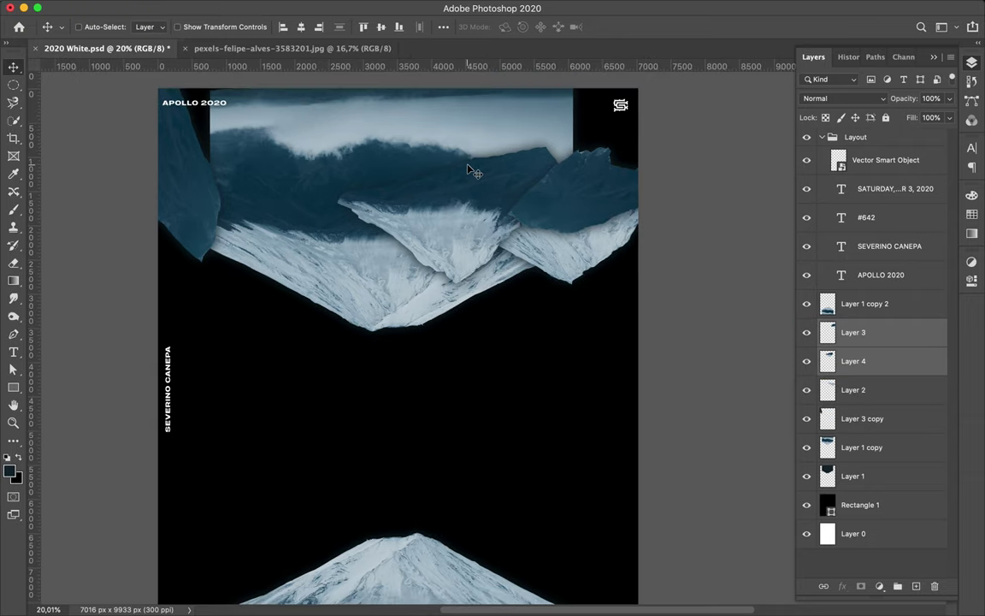
scroll(470, 171, "down", 1)
left_click_drag(458, 220, 473, 220)
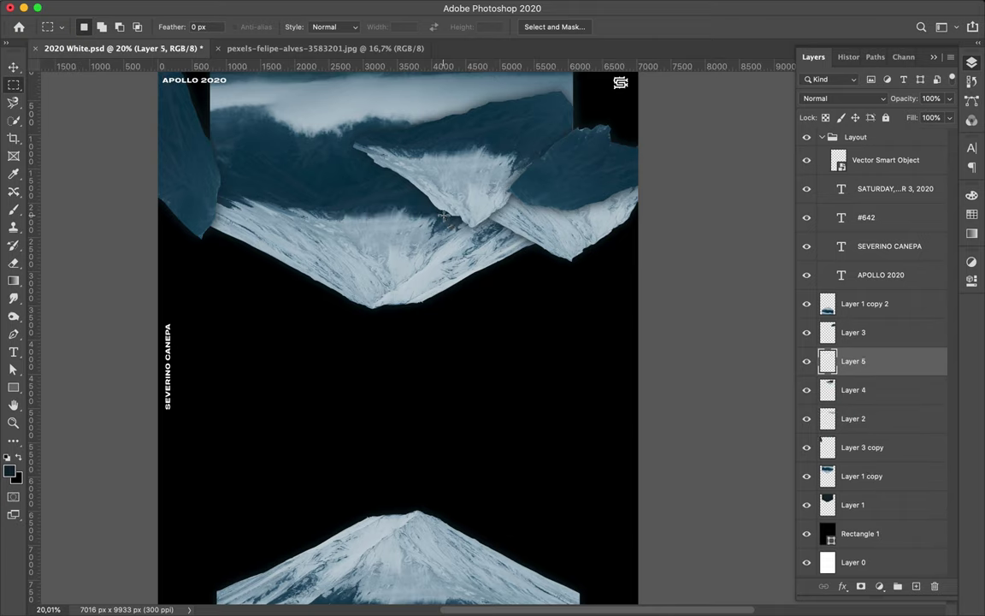
Stretch the Layer 5 piece vertically into a wide glitch strip
key("ctrl+t")
key("Return")
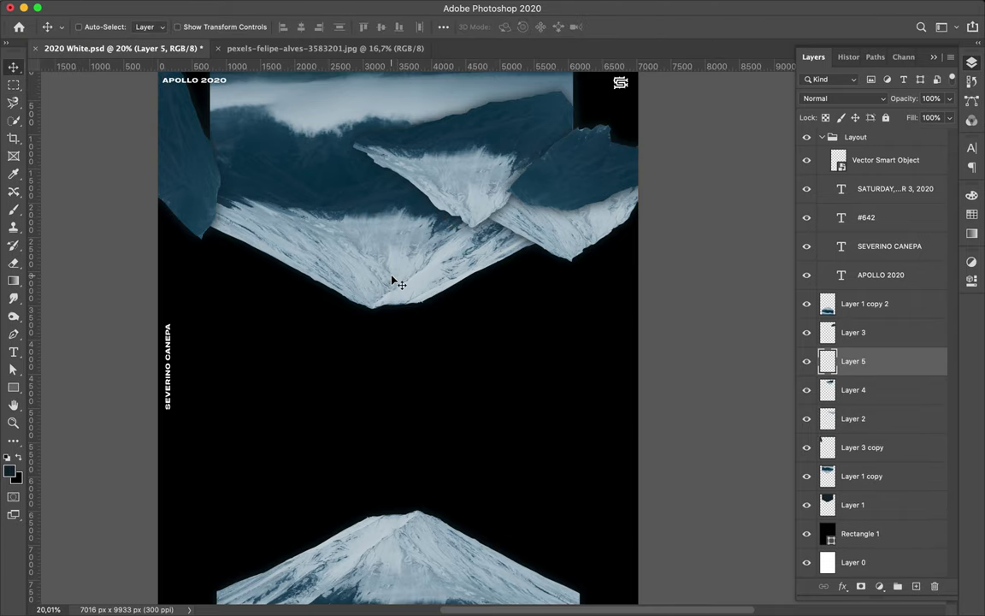
key("ctrl+bracketleft")
key("ctrl+bracketleft")
key("ctrl+bracketleft")
key("ctrl+t")
left_click_drag(385, 325, 385, 390)
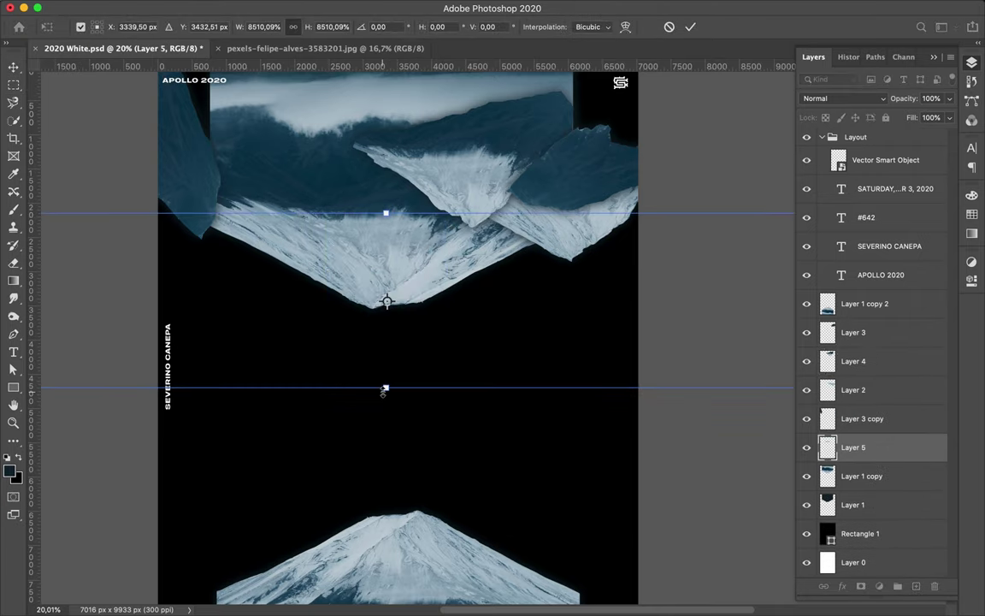
key("Return")
Position the Layer 5 strip under the top mountains, below Layer 1, shifted down
key("ctrl+t")
mouse_move(385, 213)
left_mouse_down()
mouse_move(384, 321)
mouse_move(335, 296)
left_mouse_up()
key("Return")
left_click_drag(850, 528, 849, 523)
mouse_move(301, 312)
left_mouse_down()
mouse_move(301, 324)
mouse_move(589, 458)
left_mouse_up()
scroll(446, 274, "up", 10)
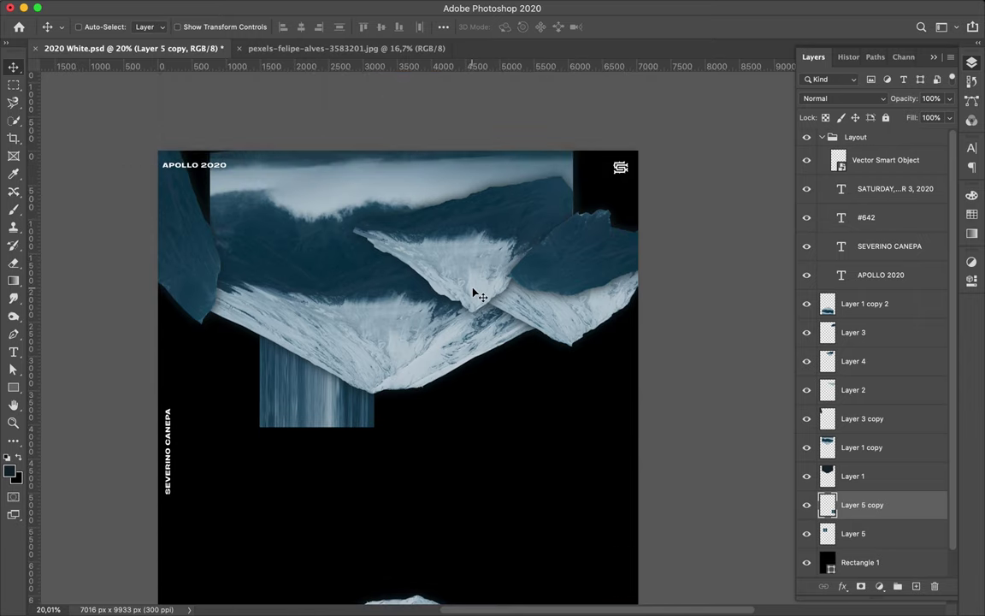
Copy a marquee area into Layer 6 and stretch it into a thin vertical bar
key("m")
key("ctrl+c")
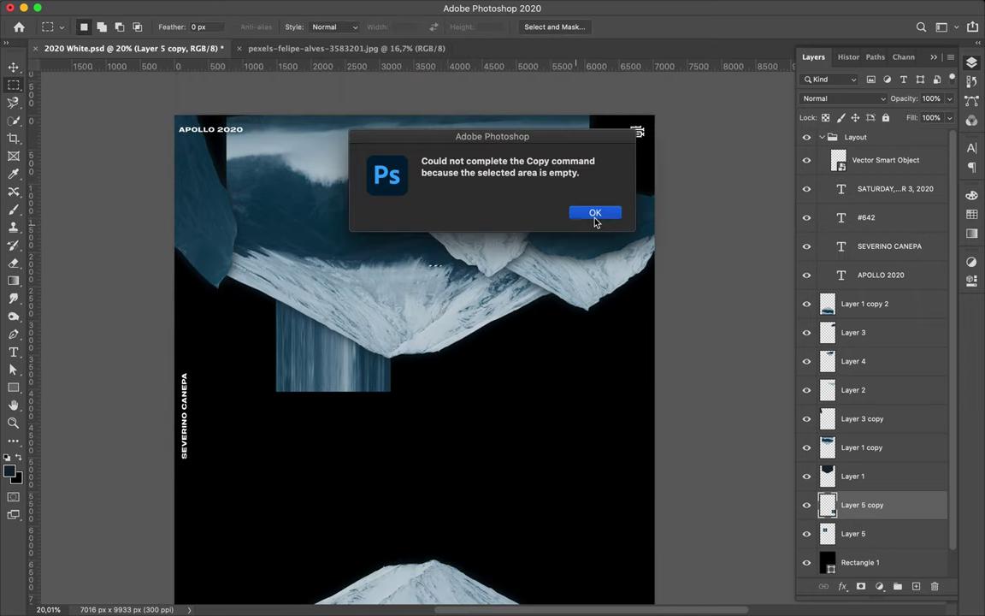
left_click(598, 222)
key("ctrl+j")
key("ctrl+t")
left_click_drag(436, 270, 437, 459)
key("Return")
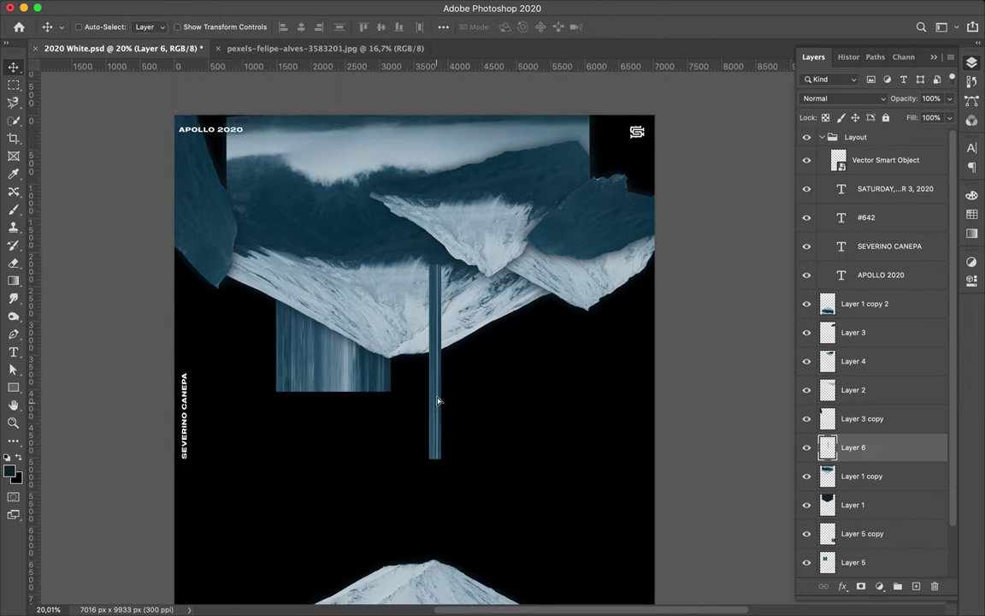
scroll(442, 408, "down", 3)
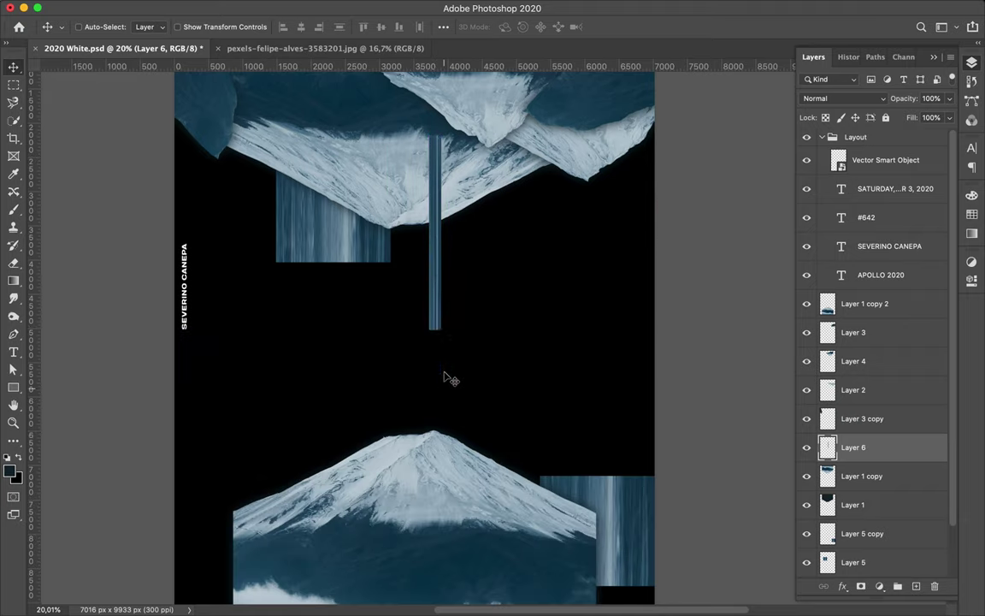
left_click_drag(446, 378, 253, 351)
scroll(253, 517, "down", 4)
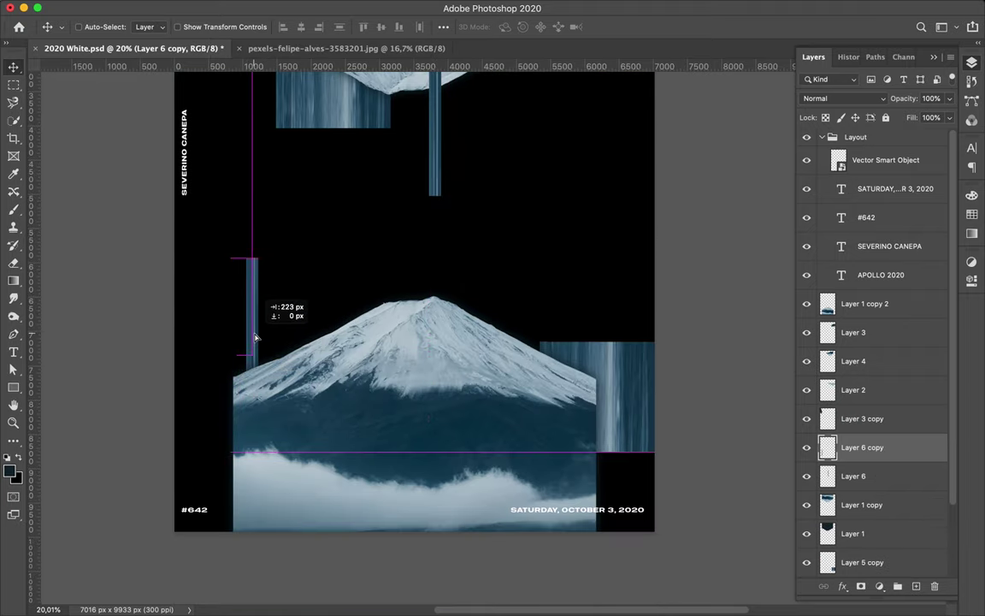
Give the triangle fragment a dark shadow layer, then move it up toward the top mountains
scroll(365, 389, "up", 5)
scroll(396, 396, "down", 4)
key("l")
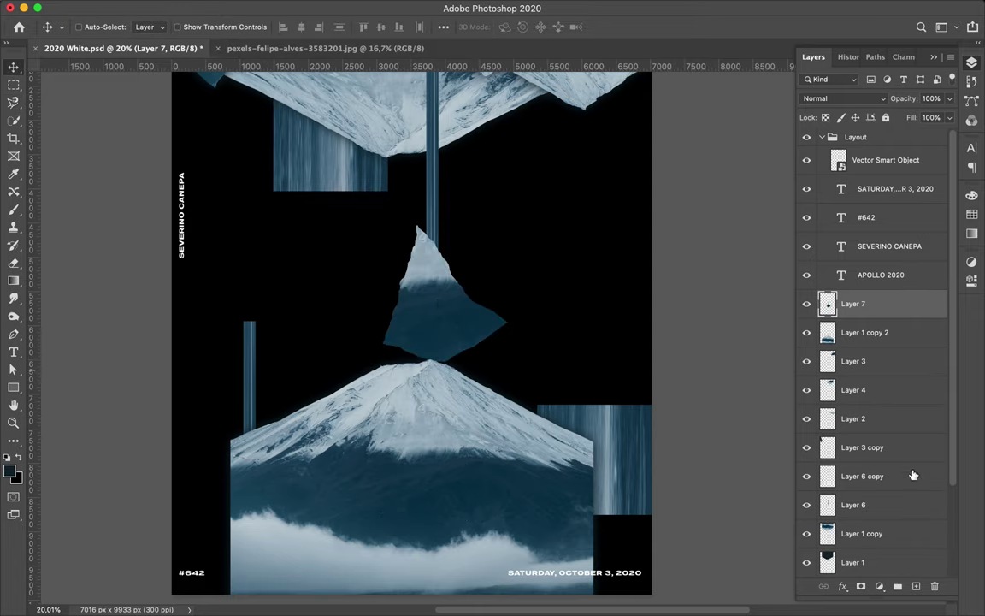
left_click(827, 342, "ctrl")
key("b")
left_click_drag(418, 319, 418, 274)
key("m")
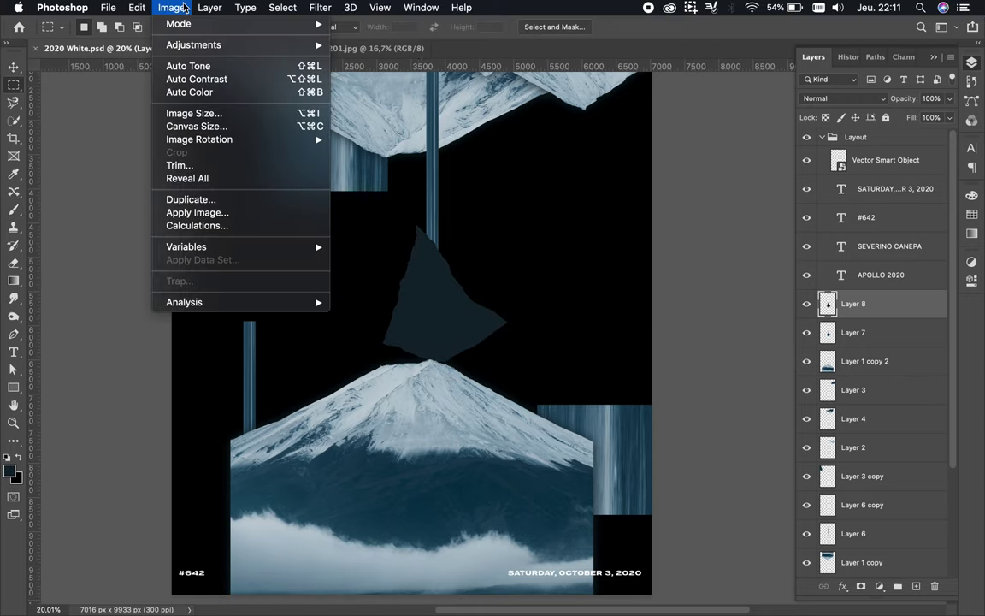
key("ctrl+d")
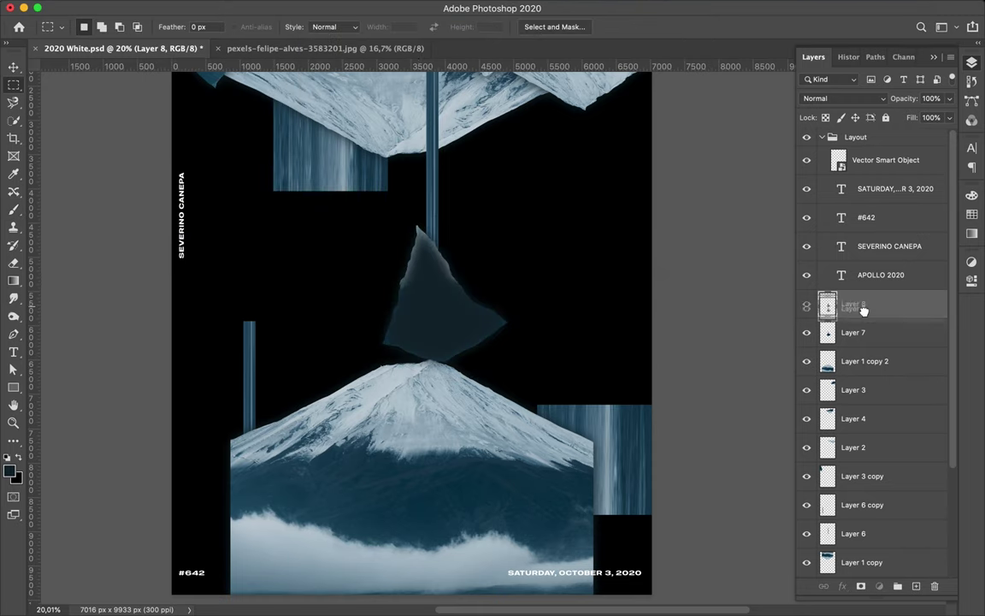
left_click_drag(865, 306, 855, 338)
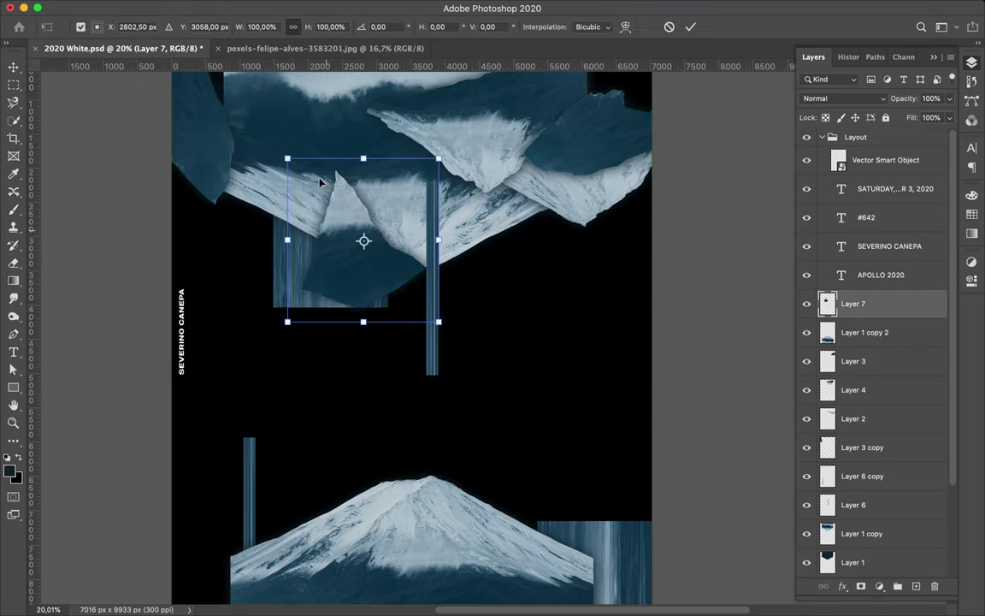
left_click_drag(395, 305, 241, 200)
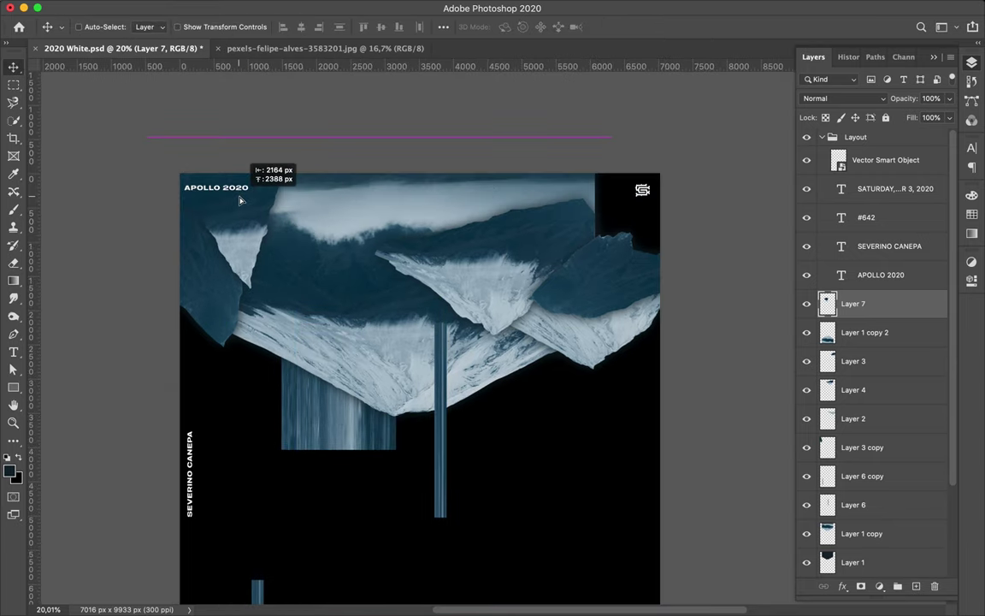
Cut a thin ridge strip from Layer 1 copy 2 with a blurred dark shadow
scroll(374, 317, "down", 5)
left_click(404, 399)
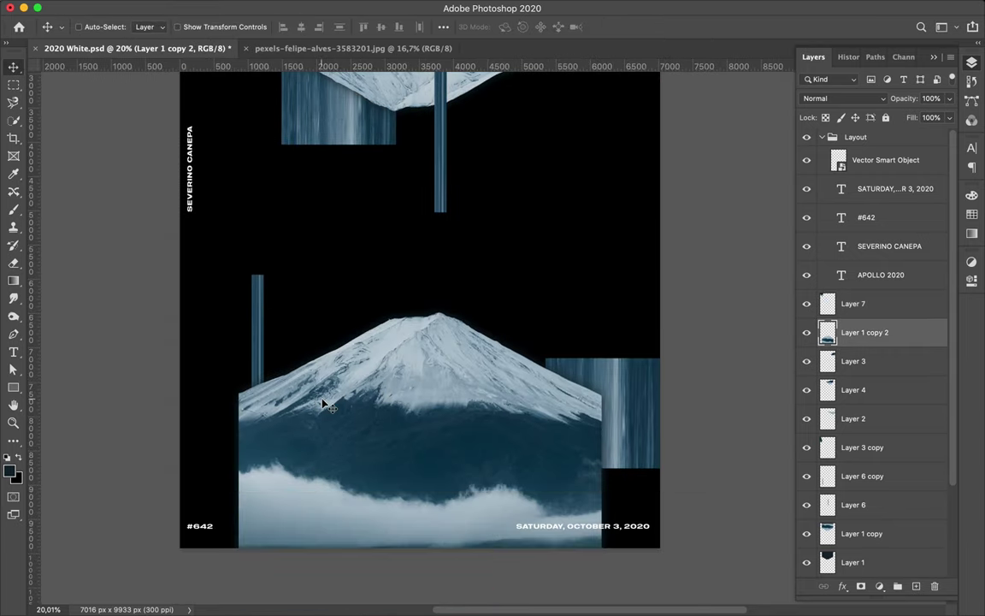
key("l")
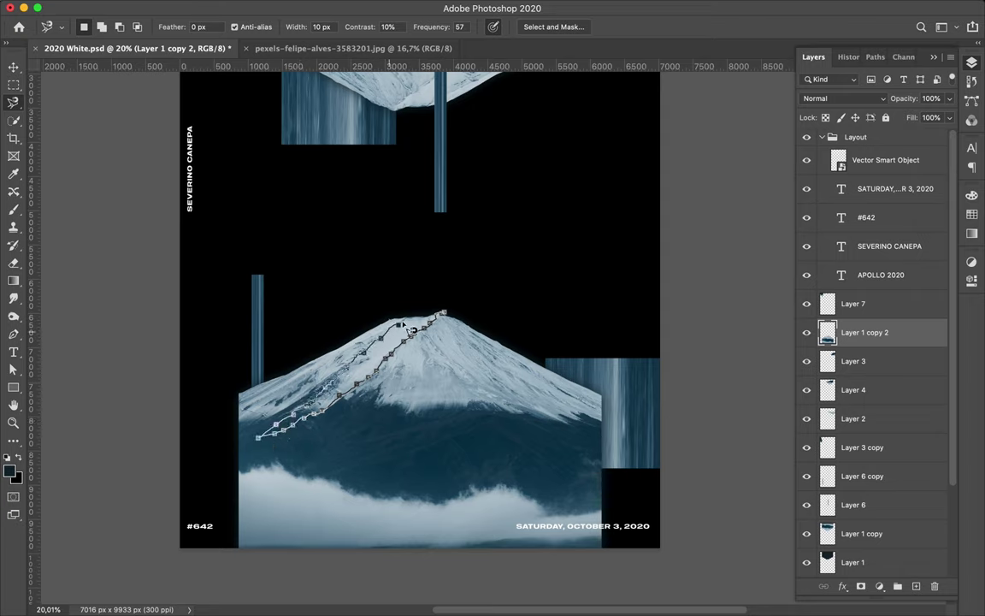
key("ctrl+j")
key("v")
left_click_drag(453, 319, 556, 210)
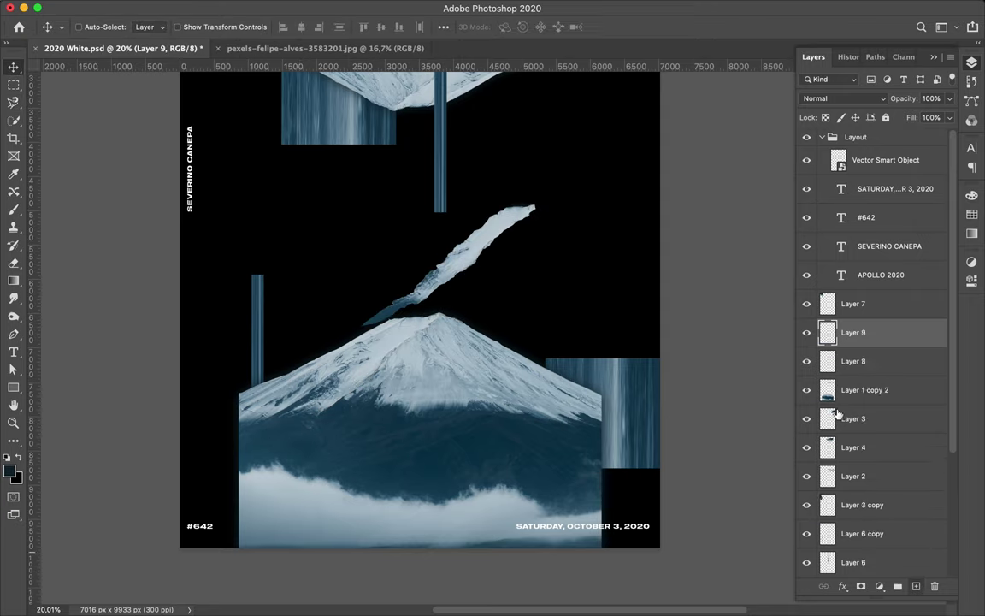
key("alt+shift+BackSpace")
key("m")
key("ctrl+f")
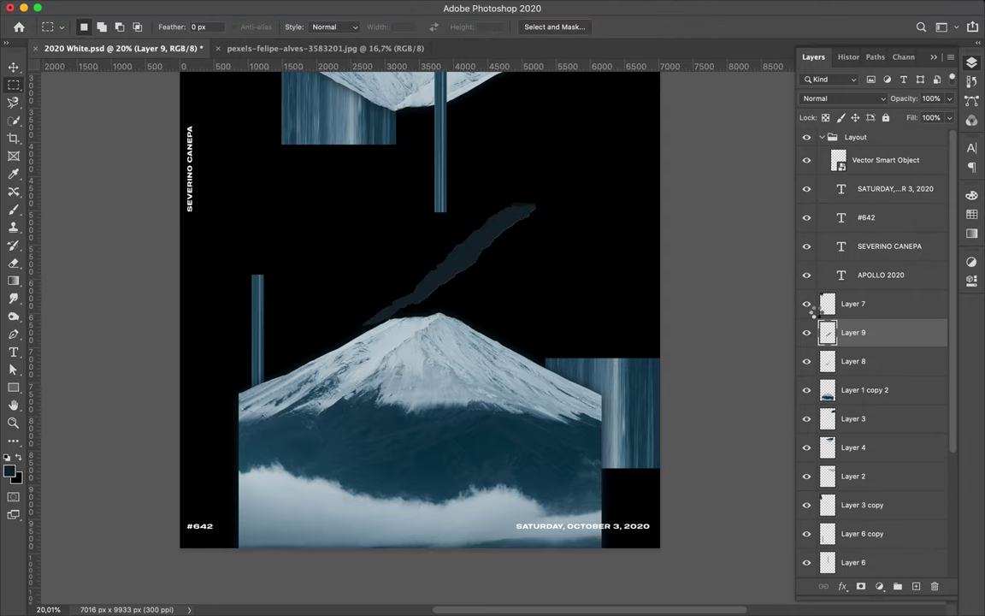
key("Delete")
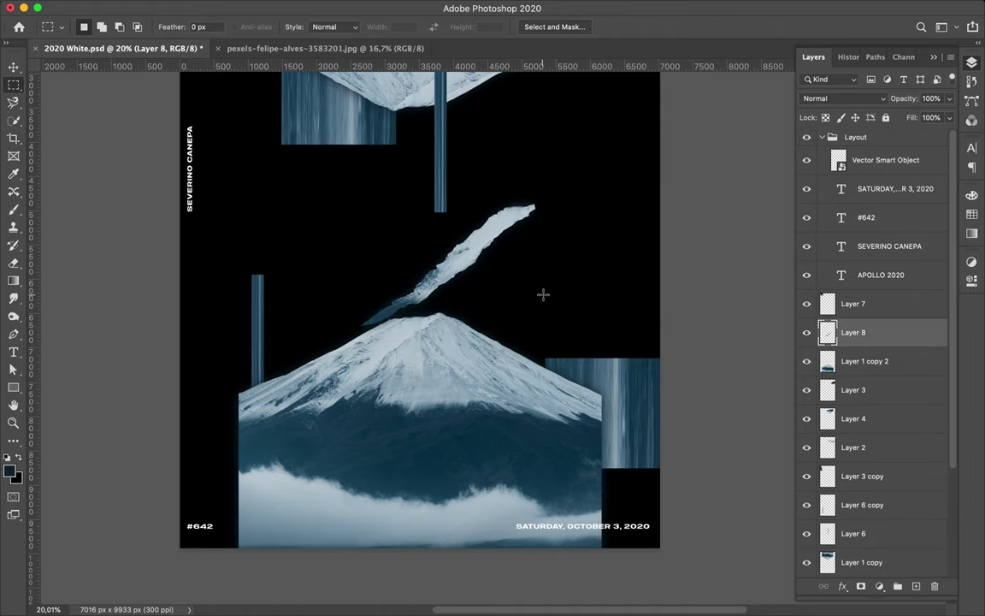
Move the ridge strip up to the poster's top right and commit its placement
key("v")
mouse_move(544, 292)
left_mouse_down()
mouse_move(618, 134)
mouse_move(649, 104)
left_mouse_up()
key("ctrl+t")
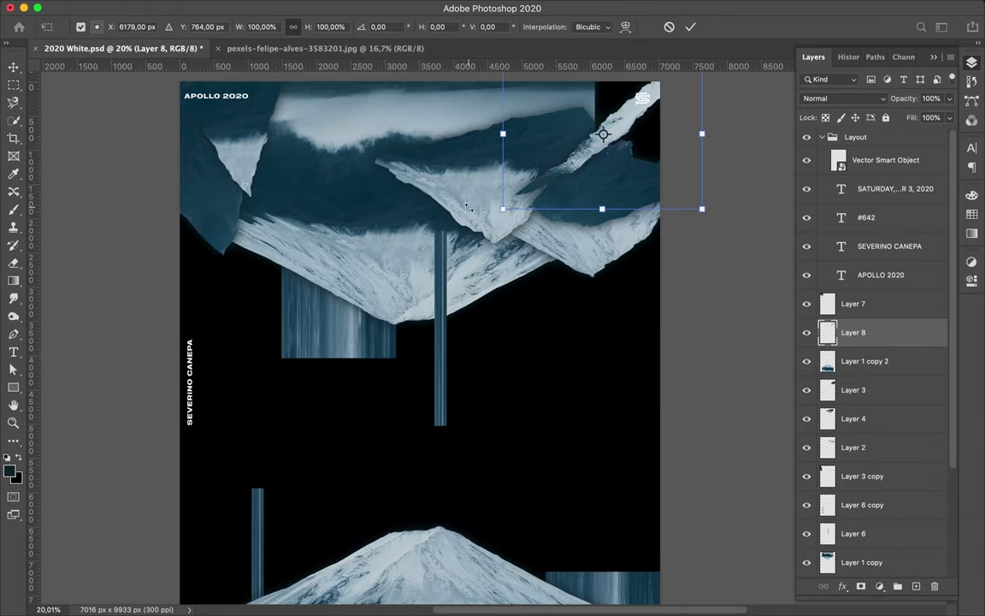
left_click_drag(601, 136, 609, 137)
key("Return")
Copy a lassoed mountain piece above the Fuji peak and make a blurred dark shadow shape
scroll(413, 346, "down", 5)
key("l")
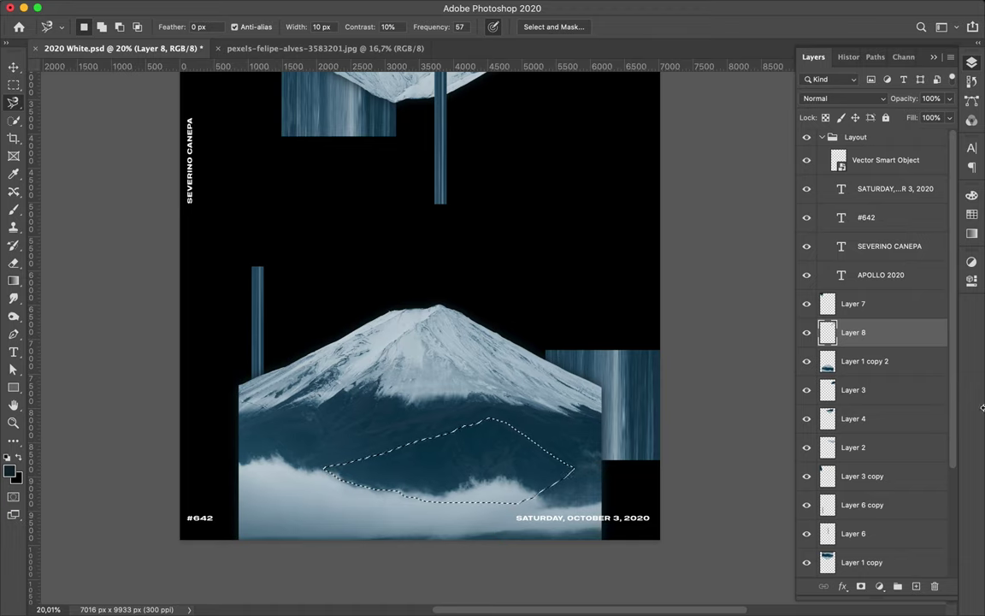
key("ctrl+j")
key("v")
mouse_move(481, 355)
left_mouse_down()
mouse_move(420, 289)
mouse_move(479, 273)
left_mouse_up()
key("b")
key("ctrl+d")
key("m")
key("ctrl+f")
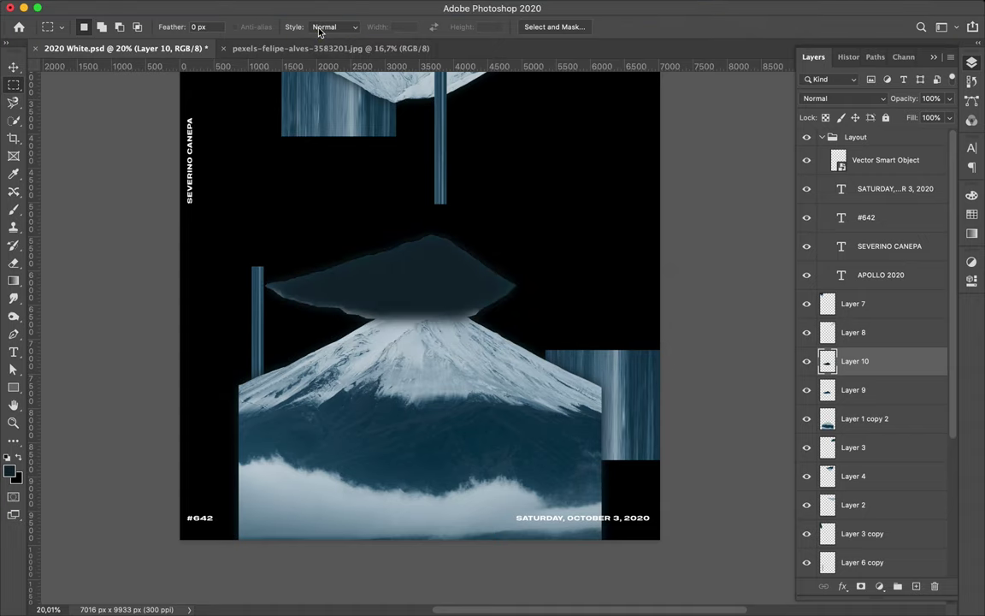
Merge the shadow under the peak piece and move it up to the poster's top
left_click_drag(889, 404, 890, 409)
key("ctrl+e")
key("ctrl+t")
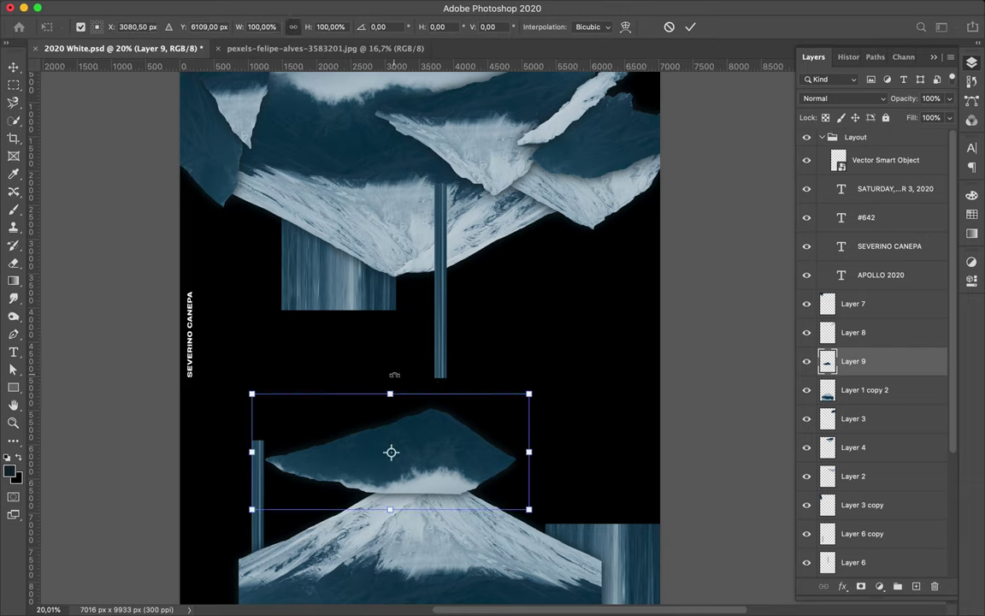
scroll(397, 454, "up", 5)
key("Return")
left_click_drag(397, 455, 369, 161)
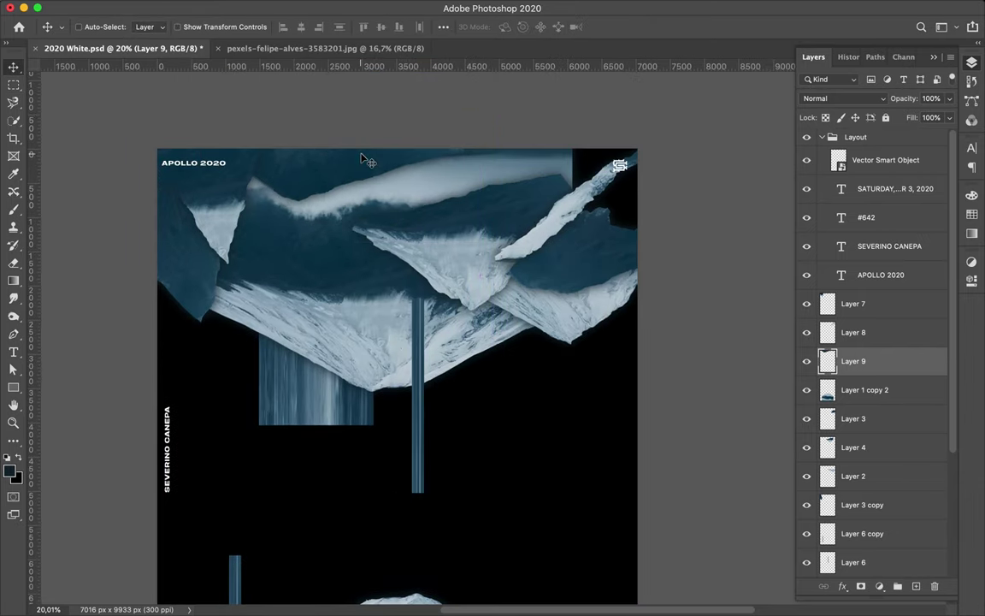
Duplicate the Layer 4 peak lower left, place it below Layer 1 copy, add a blurred dark rectangle
left_click(368, 161, "ctrl")
left_click_drag(462, 253, 286, 319)
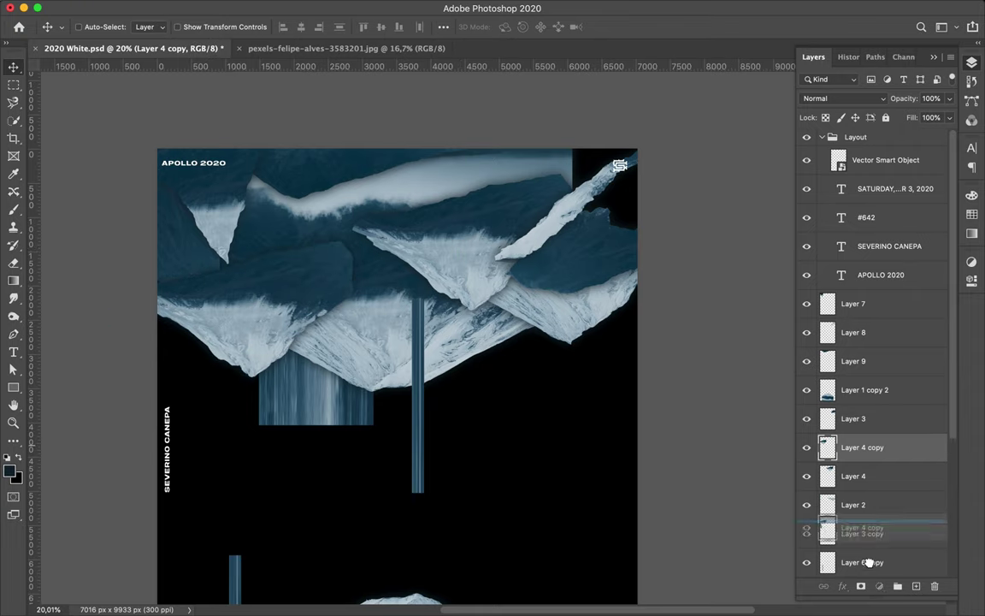
mouse_move(862, 446)
left_mouse_down()
mouse_move(862, 380)
mouse_move(865, 468)
left_mouse_up()
left_click(859, 506)
mouse_move(859, 506)
left_mouse_down()
mouse_move(854, 381)
mouse_move(859, 444)
left_mouse_up()
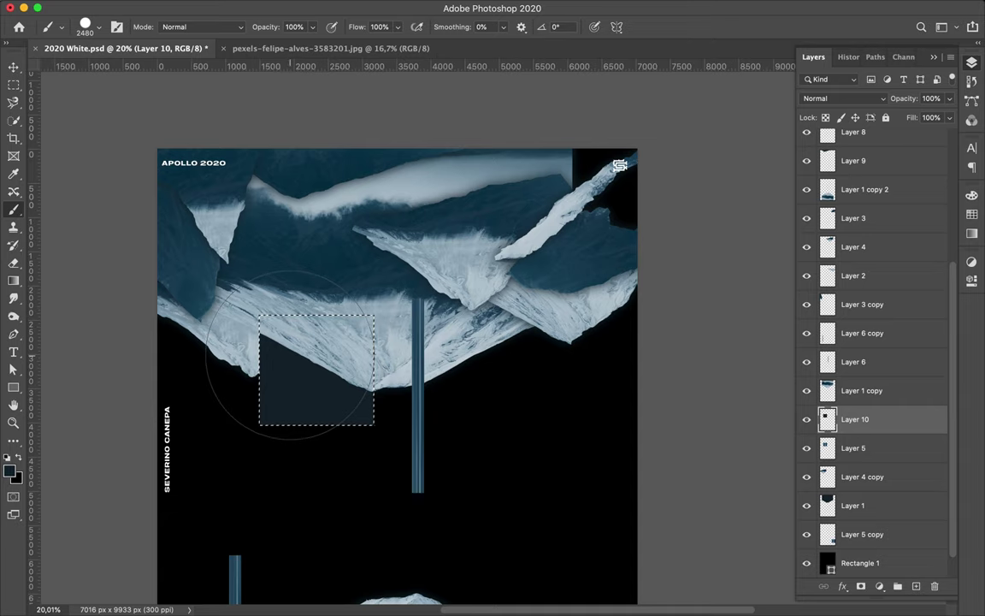
key("m")
key("ctrl+f")
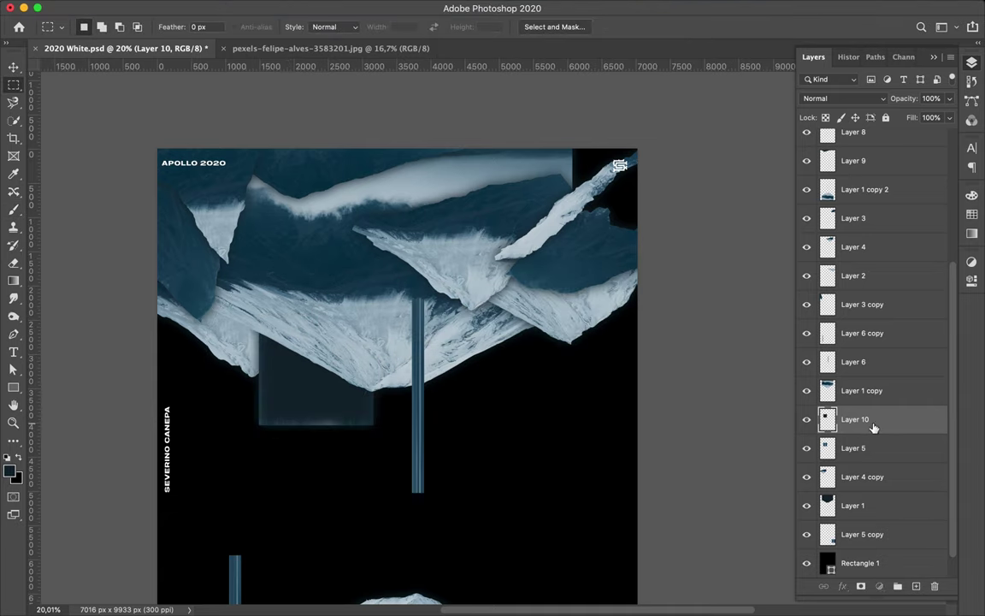
key("ctrl+e")
Duplicate the Layer 5 glitch strip to the lower right edge, just above Rectangle 1
key("v")
scroll(580, 411, "down", 3)
left_click(609, 499, "ctrl")
left_click_drag(609, 499, 554, 490)
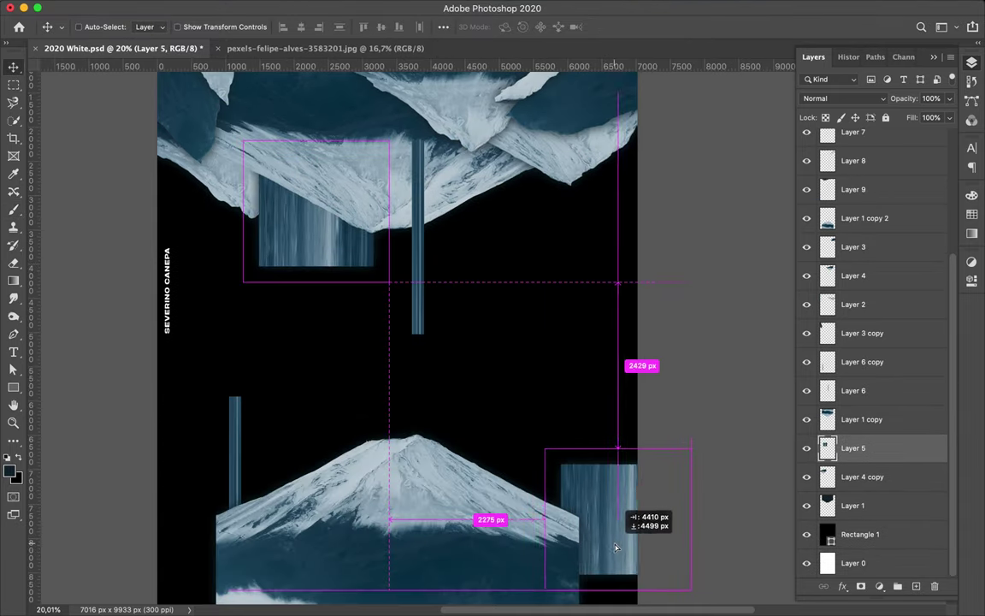
left_click_drag(862, 447, 862, 526)
left_click_drag(553, 489, 564, 513)
Alt-drag the Layer 1 copy fragment down-right to create Layer 1 copy 3
scroll(553, 246, "up", 3)
scroll(553, 245, "down", 5)
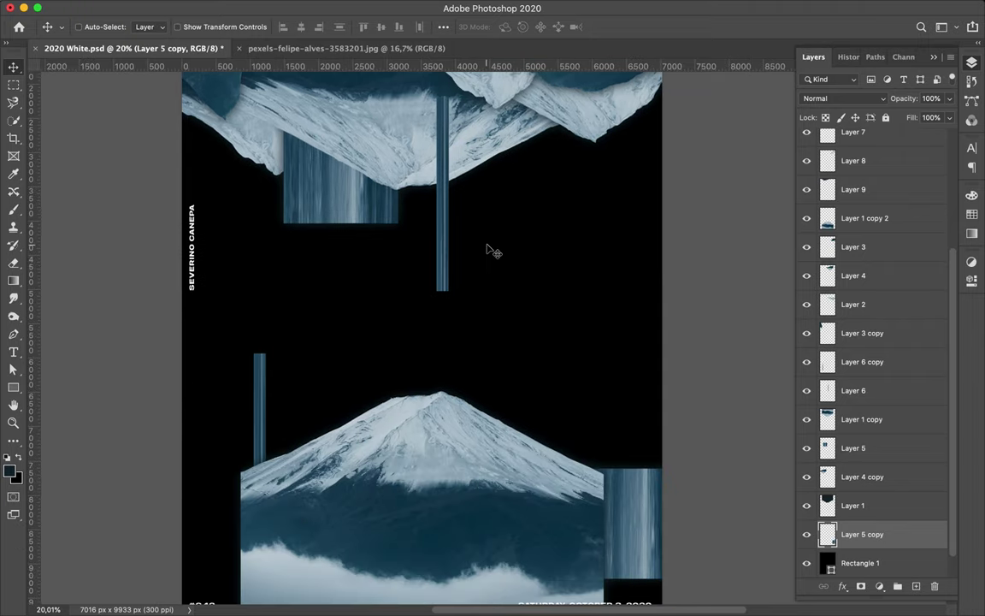
scroll(432, 358, "up", 3)
scroll(451, 396, "up", 2)
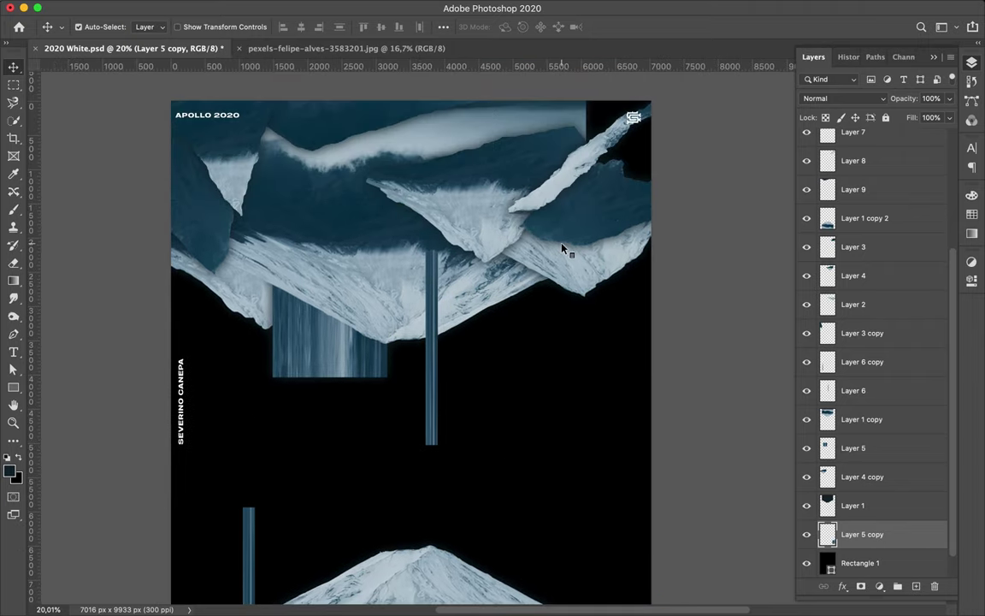
mouse_move(358, 291)
left_mouse_down()
mouse_move(603, 331)
mouse_move(605, 231)
left_mouse_up()
scroll(604, 231, "down", 5)
Lift a lower-left cloud piece with a Gaussian-blurred dark blob, then delete those layers
key("l")
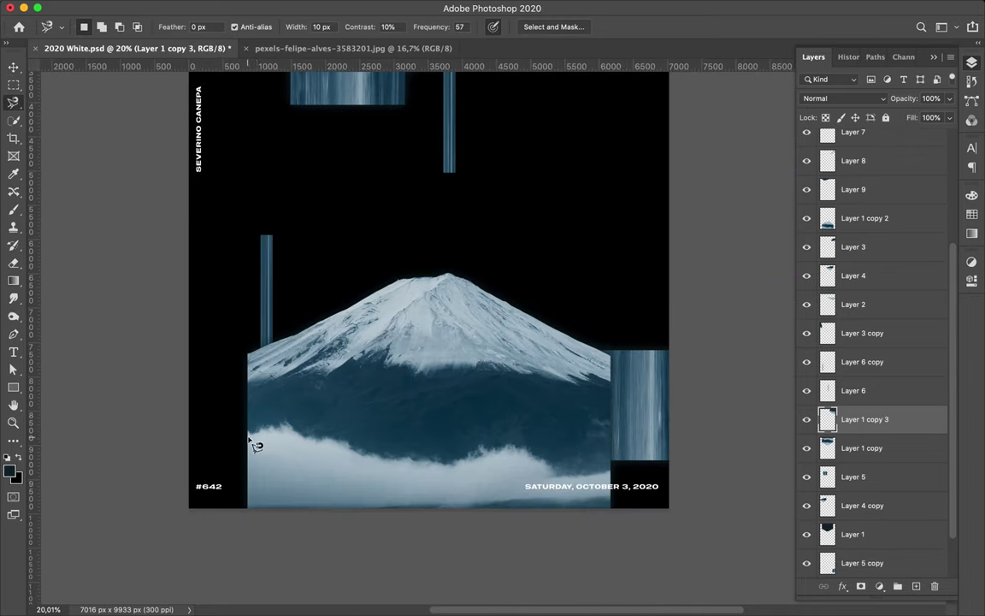
left_click(254, 447)
key("v")
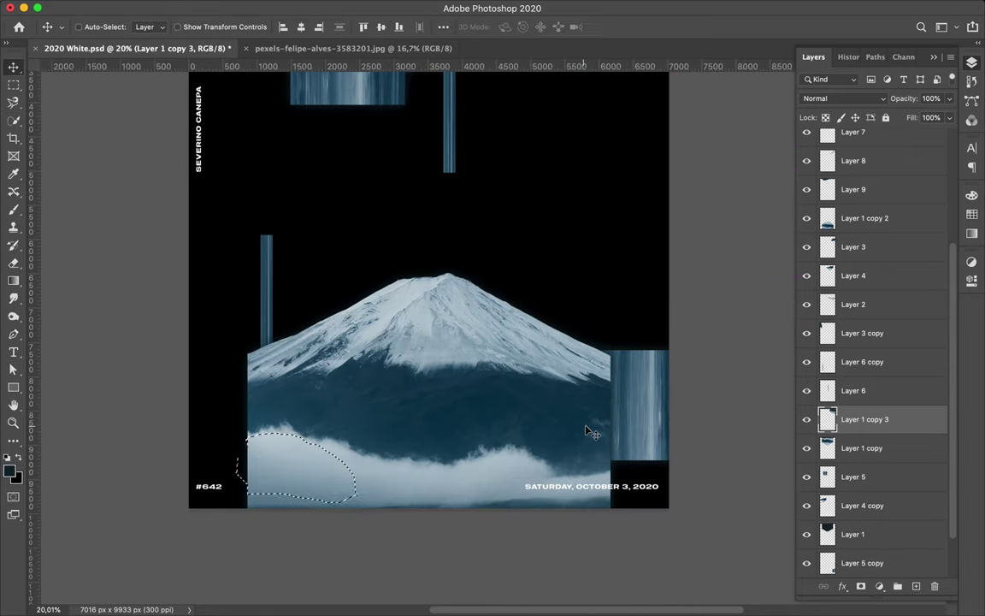
left_click(865, 218)
key("ctrl+j")
left_click_drag(323, 482, 408, 225)
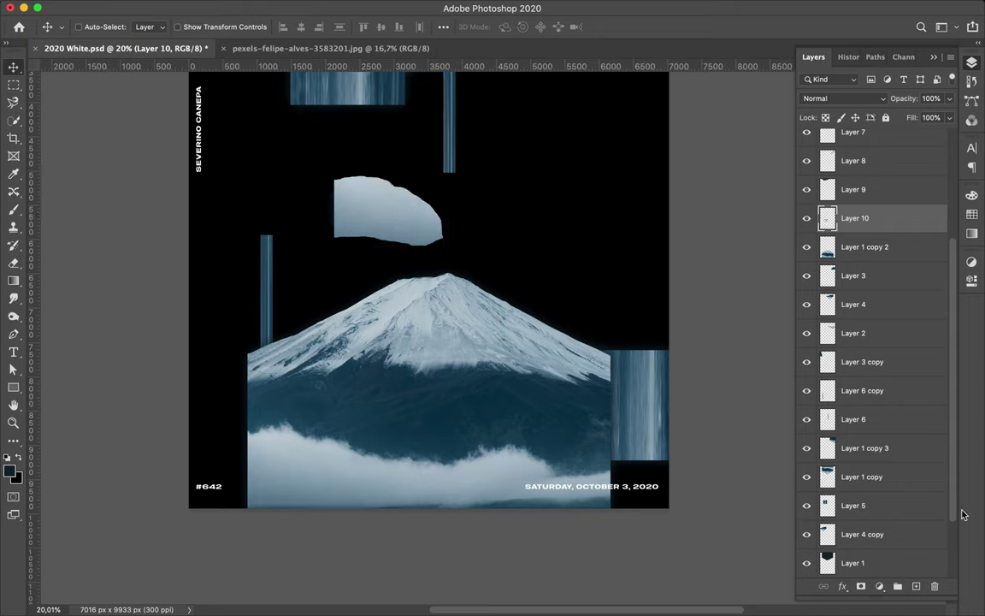
key("b")
key("m")
left_click(320, 8)
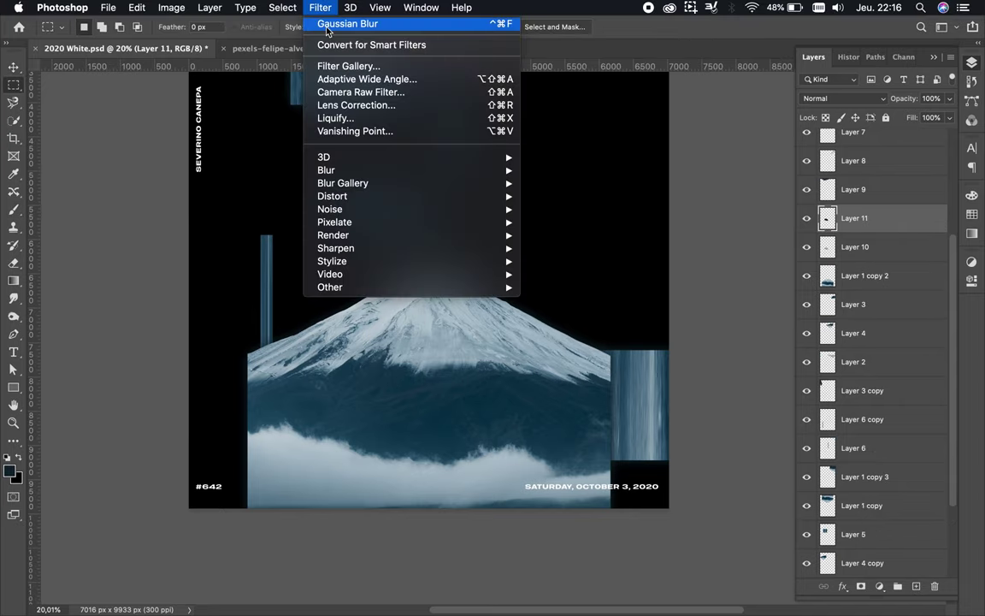
left_click(328, 26)
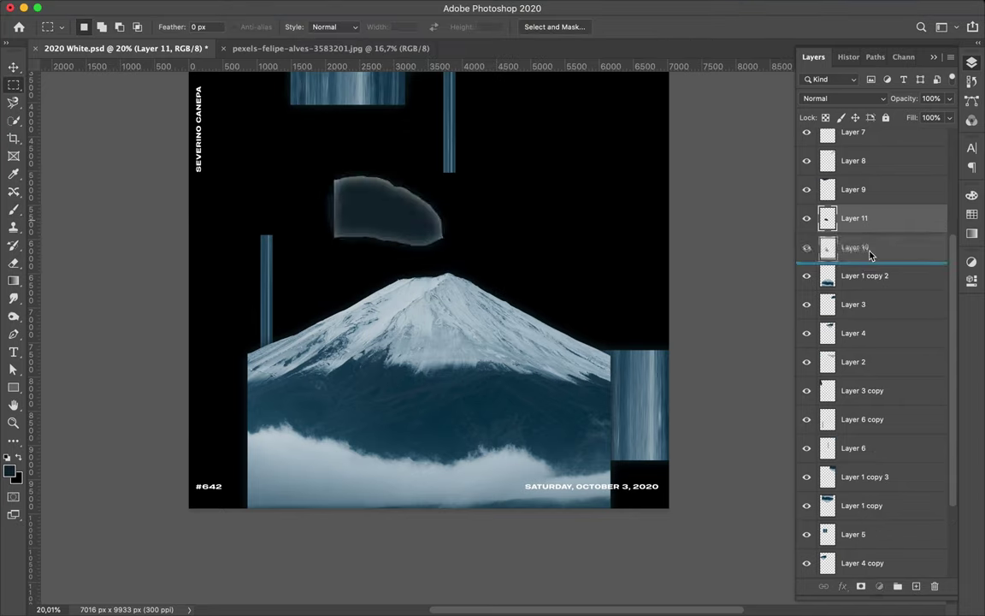
left_click_drag(870, 255, 864, 226)
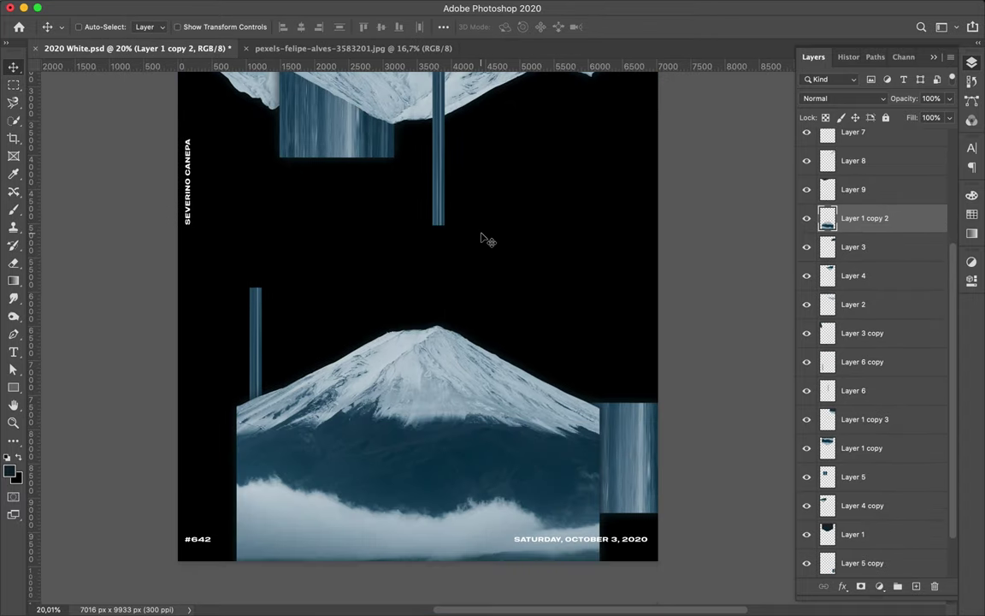
Copy a traced mountain shard to a new layer and make a blurred, rotated dark shadow
key("l")
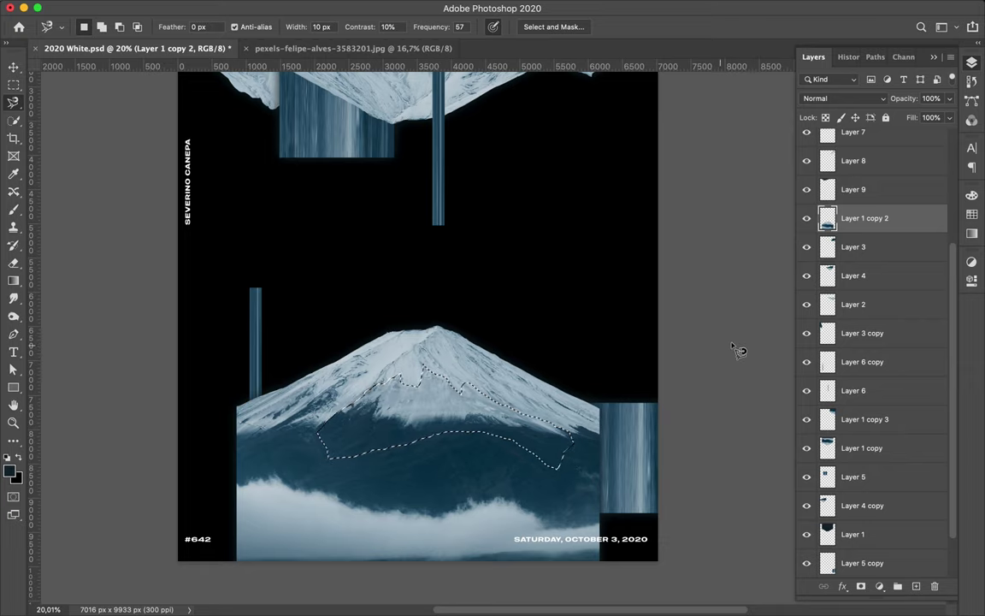
key("ctrl+j")
key("alt+BackSpace")
key("ctrl+d")
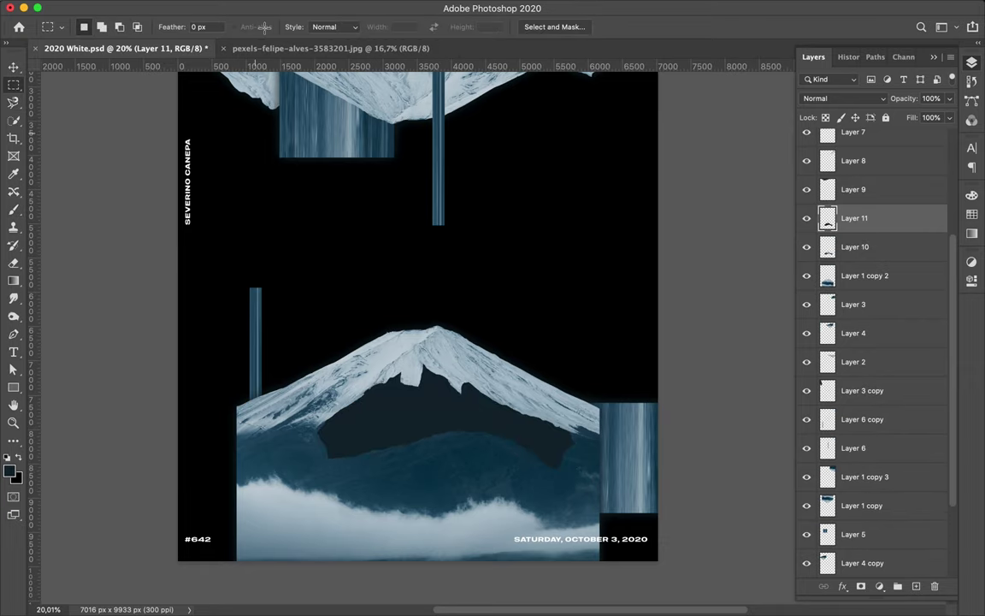
key("v")
key("Return")
key("ctrl+t")
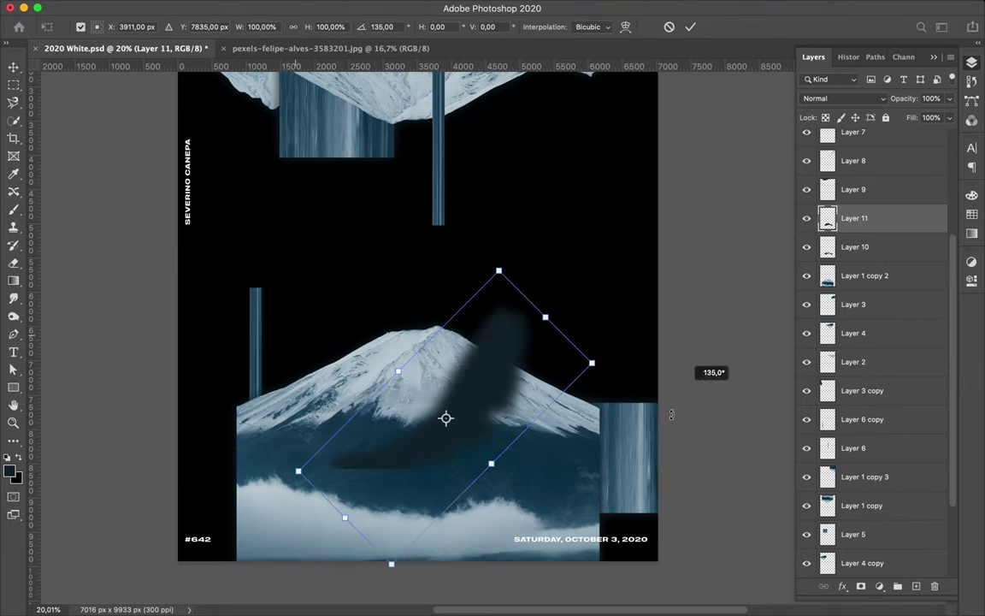
key("Return")
left_click_drag(854, 218, 855, 245)
Merge the shadow into the shard and move the flipped piece up into the top fragments
left_click(854, 218, "shift")
key("ctrl+e")
key("ctrl+t")
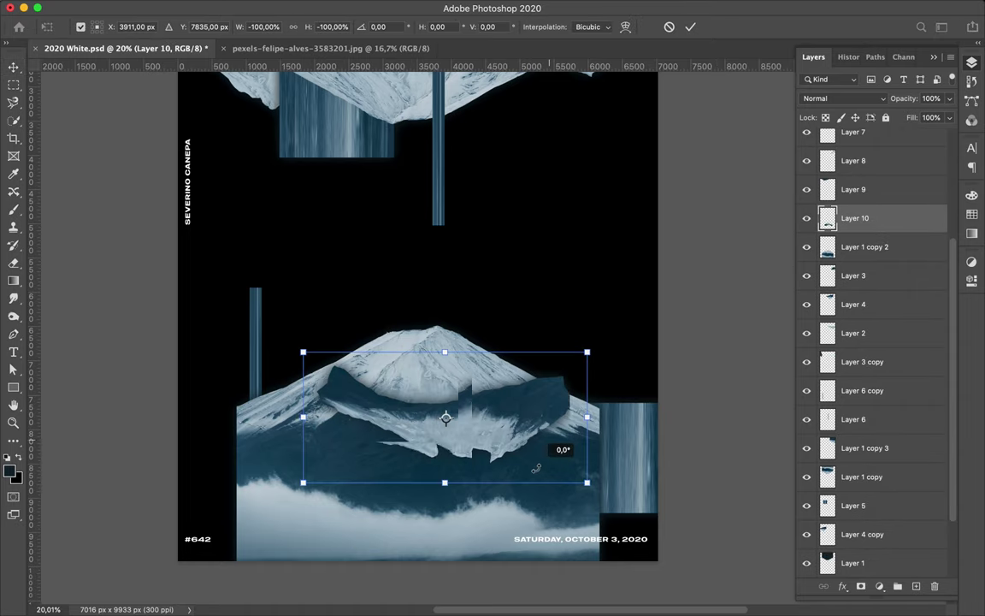
left_click_drag(543, 461, 566, 148)
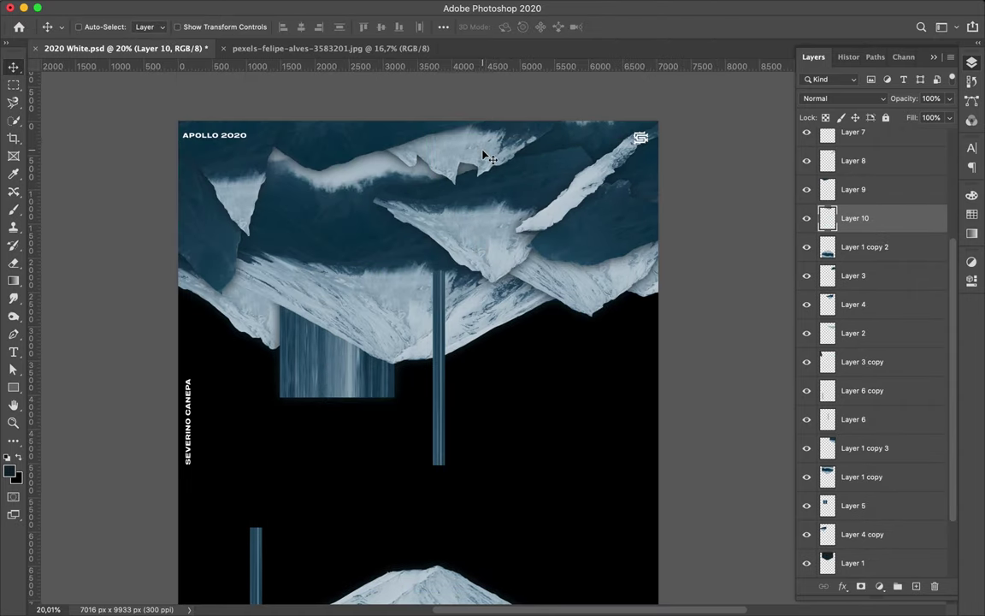
Copy a small mountain rectangle to Layer 11, stretch it into a glitch strip, and duplicate it
key("m")
left_click_drag(316, 278, 434, 266)
key("ctrl+j")
key("v")
key("ctrl+t")
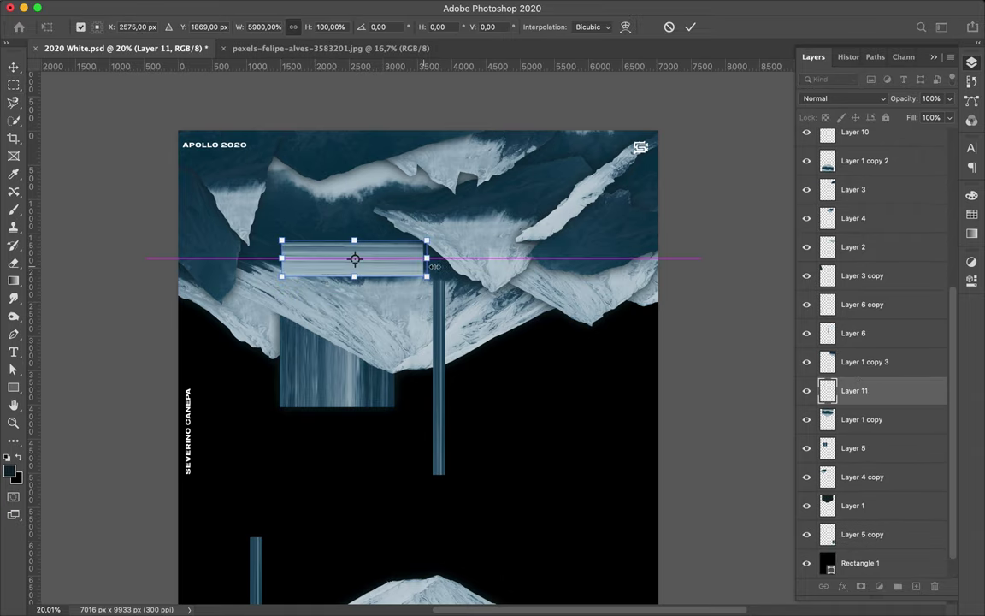
key("Return")
left_click_drag(355, 258, 633, 513)
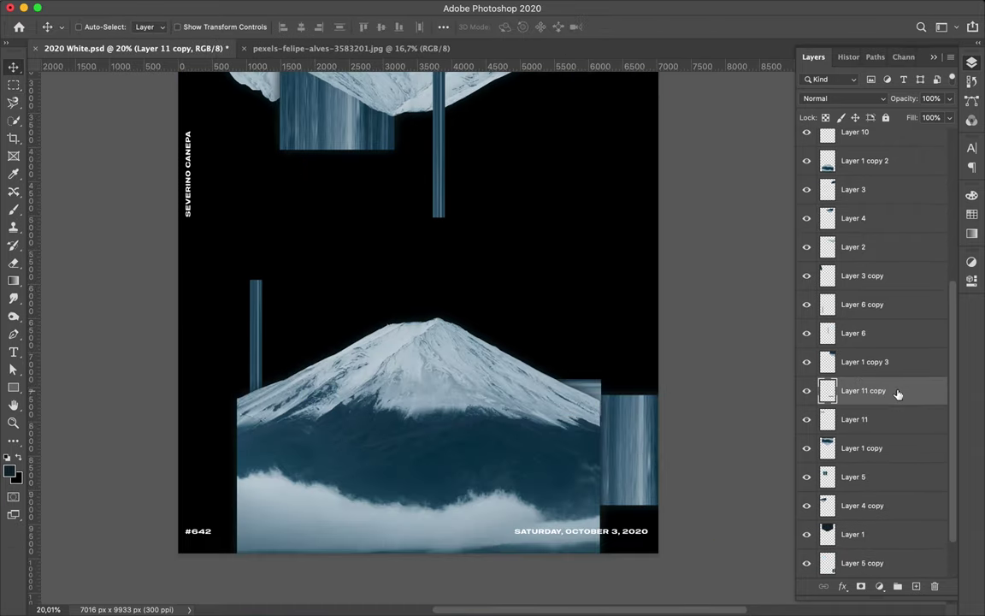
left_click_drag(898, 393, 864, 146)
left_click(862, 562)
scroll(598, 385, "up", 5)
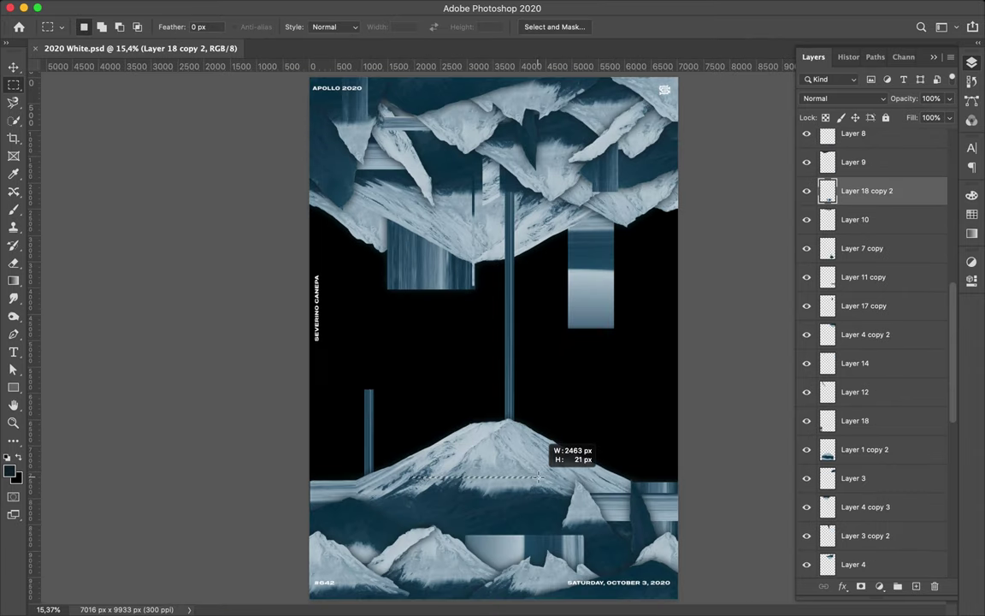
Stretch a thin lower-mountain slice into a taller glitch box and tuck it behind Layer 4 copy 3
left_click(493, 455, "ctrl")
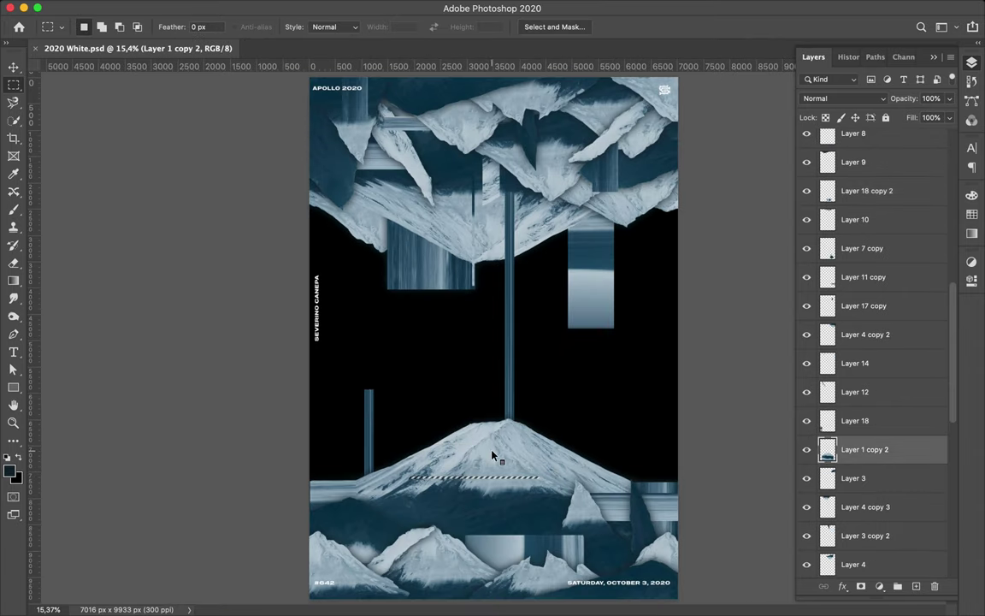
key("ctrl")
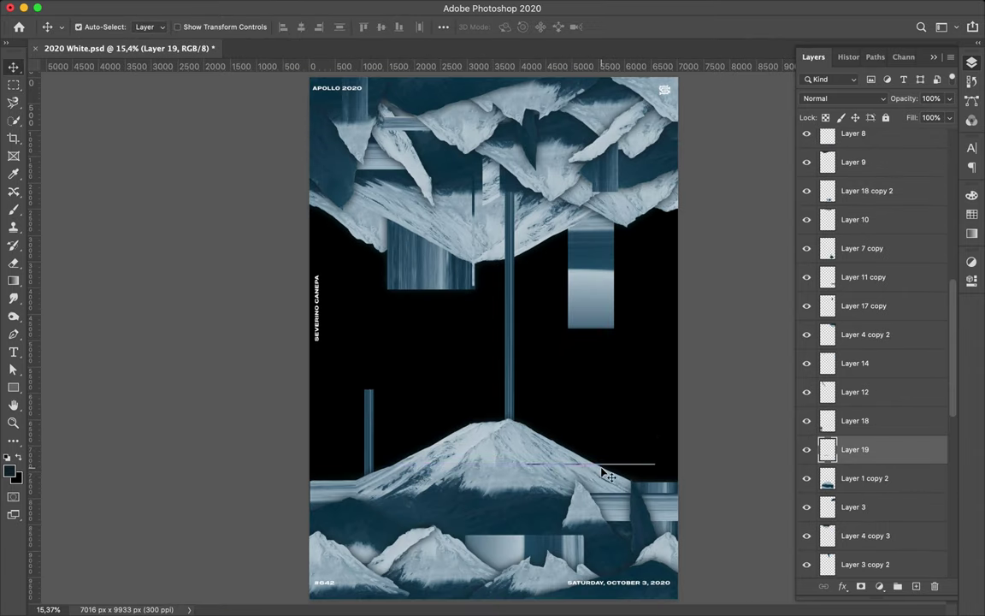
key("ctrl+t")
mouse_move(590, 464)
left_mouse_down()
mouse_move(590, 418)
mouse_move(624, 451)
left_mouse_up()
key("Return")
left_click_drag(855, 449, 854, 557)
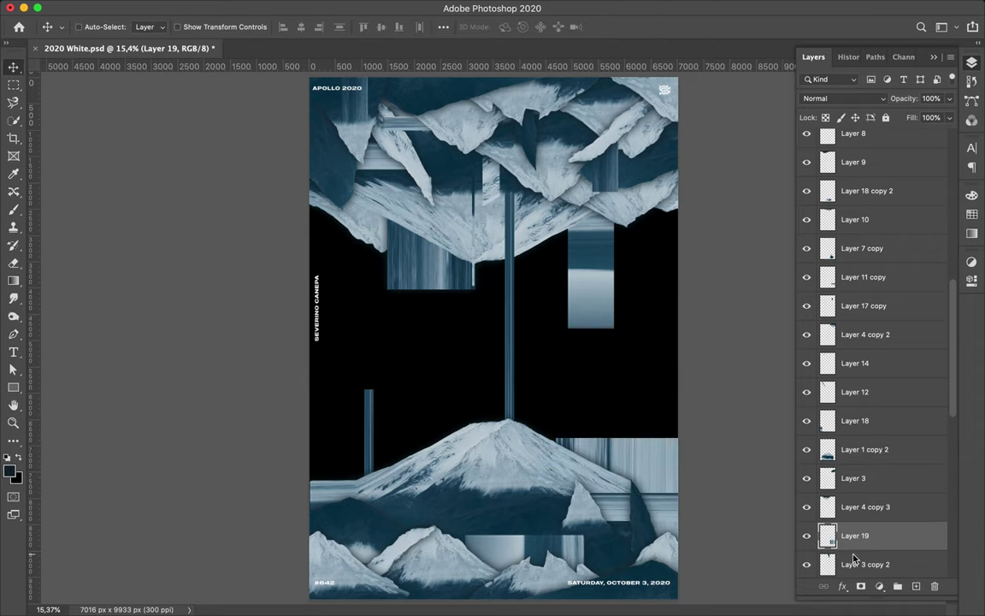
mouse_move(635, 419)
left_mouse_down()
mouse_move(638, 471)
mouse_move(389, 139)
left_mouse_up()
Duplicate the glitch box upper left above the background, then select the Rectangle 1 path for recolouring
left_click_drag(855, 496, 877, 507)
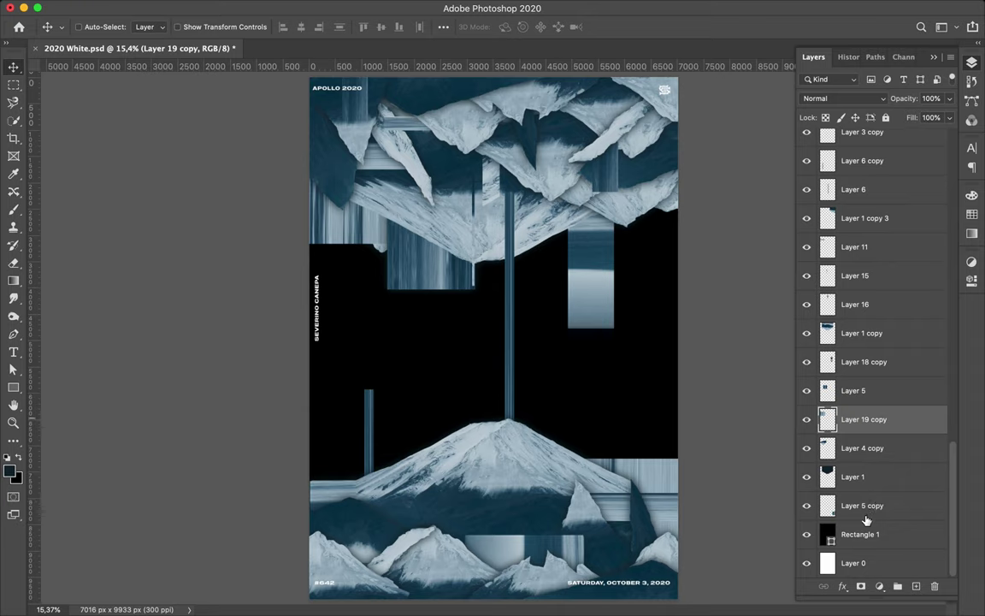
left_click_drag(866, 520, 866, 520)
left_click(866, 565)
left_click(862, 535)
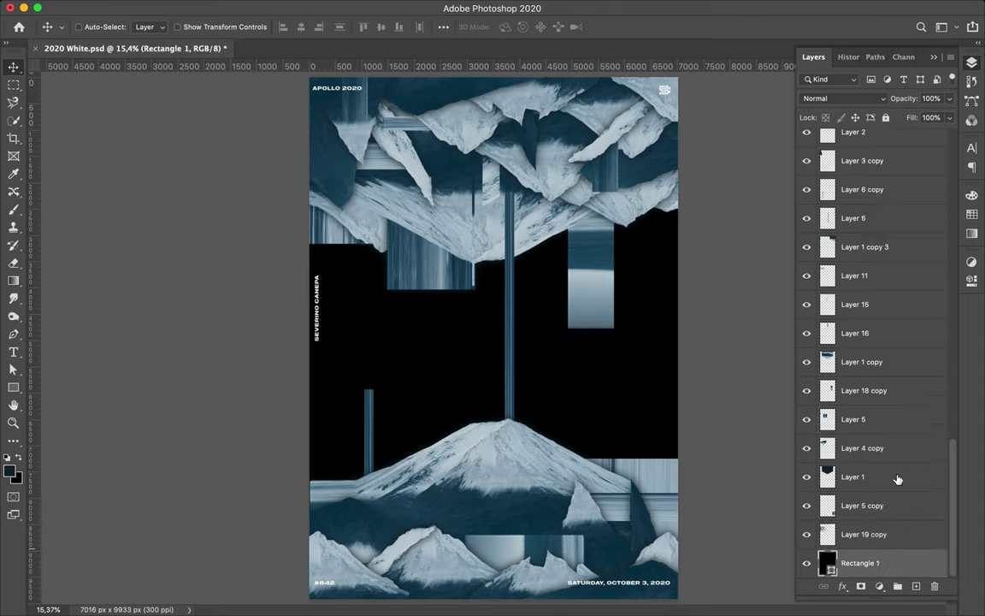
key("a")
left_click(971, 213)
Fill the background rectangle with dark navy and duplicate a lower-cluster mountain shard
left_click(822, 212)
key("v")
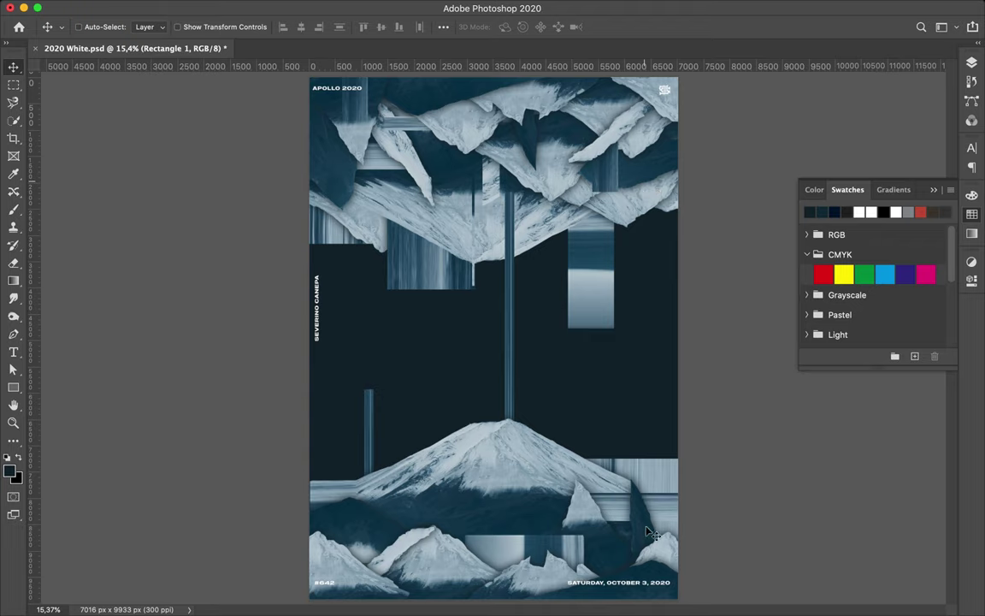
left_click(522, 484, "ctrl")
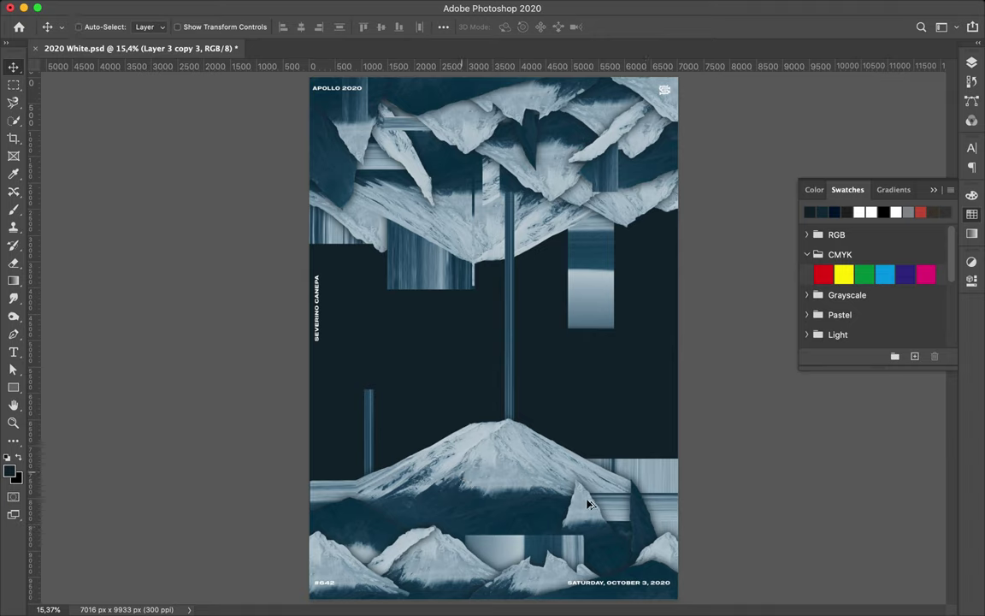
left_click_drag(588, 505, 603, 497)
key("ctrl+t")
key("Return")
Duplicate the shard onto the central lower peak, tilt it, and place it near the lower mountain
left_click_drag(646, 526, 479, 479)
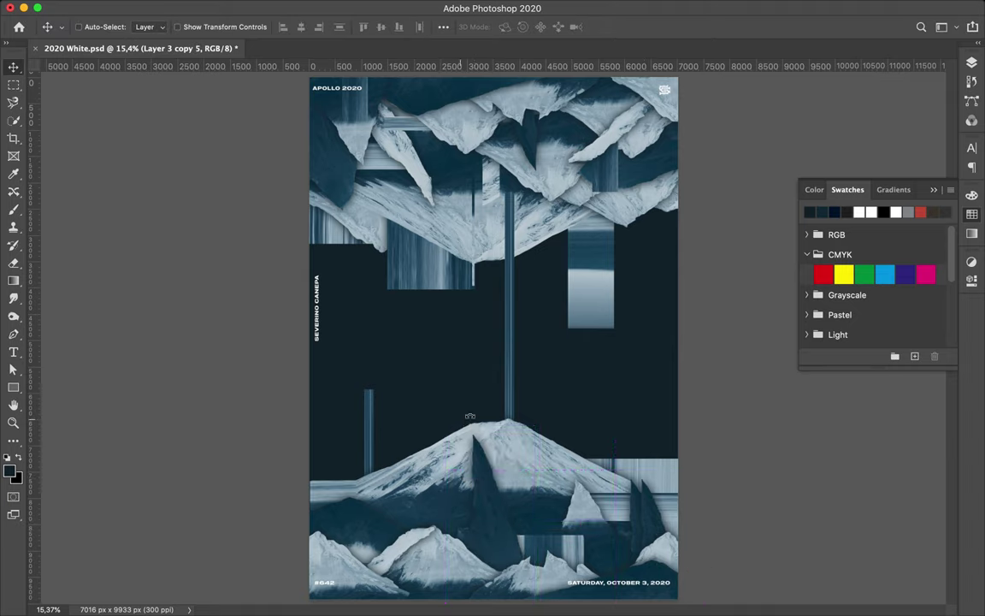
key("ctrl+t")
mouse_move(534, 401)
left_mouse_down()
mouse_move(430, 528)
mouse_move(409, 530)
left_mouse_up()
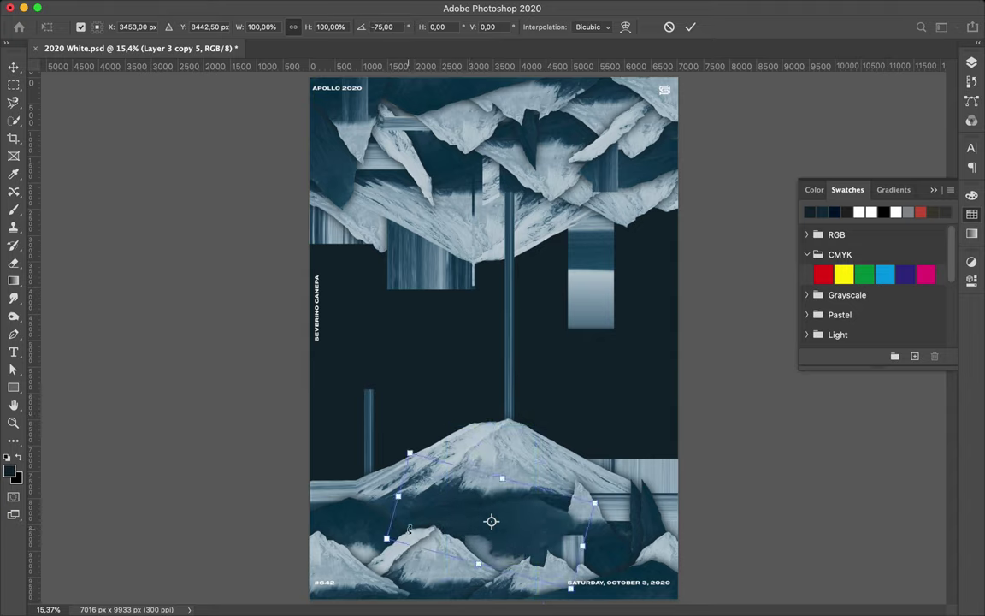
key("Return")
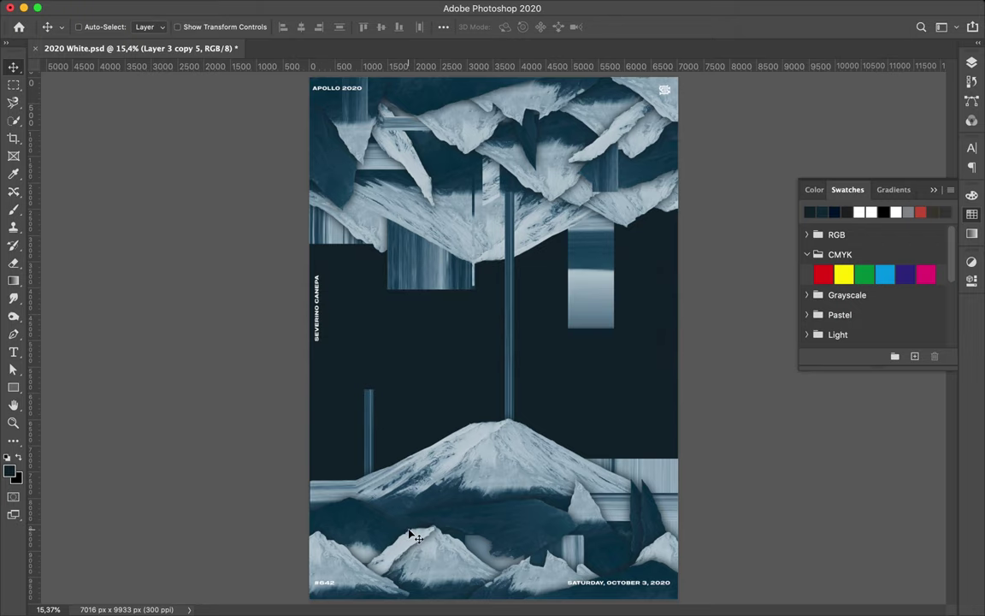
left_click_drag(397, 458, 436, 530)
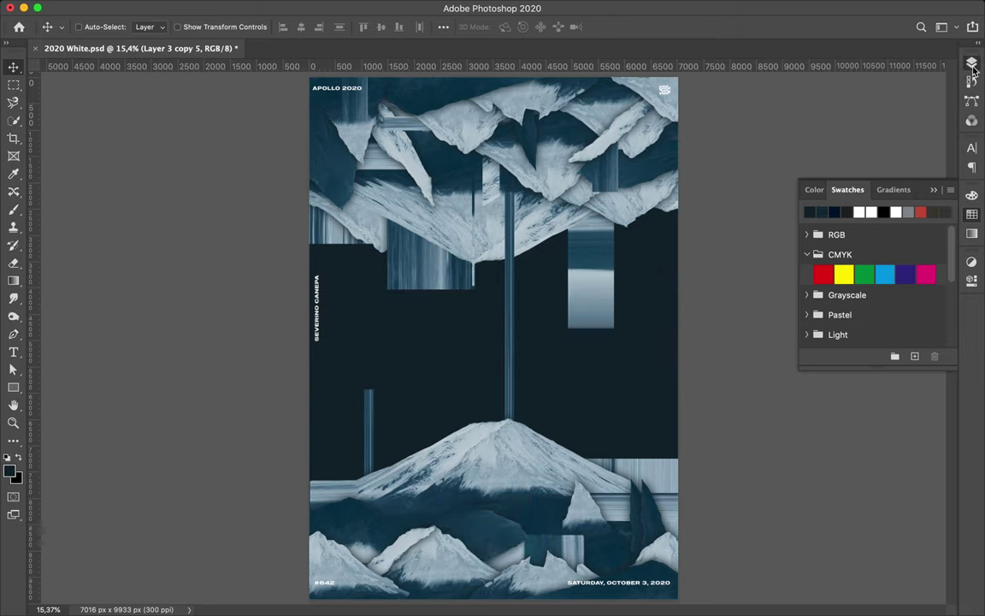
Move Layer 3 copy 5 below Layer 4 copy 3; reorder Layer 4 copy 6 then undo it
key("F7")
scroll(809, 334, "up", 5)
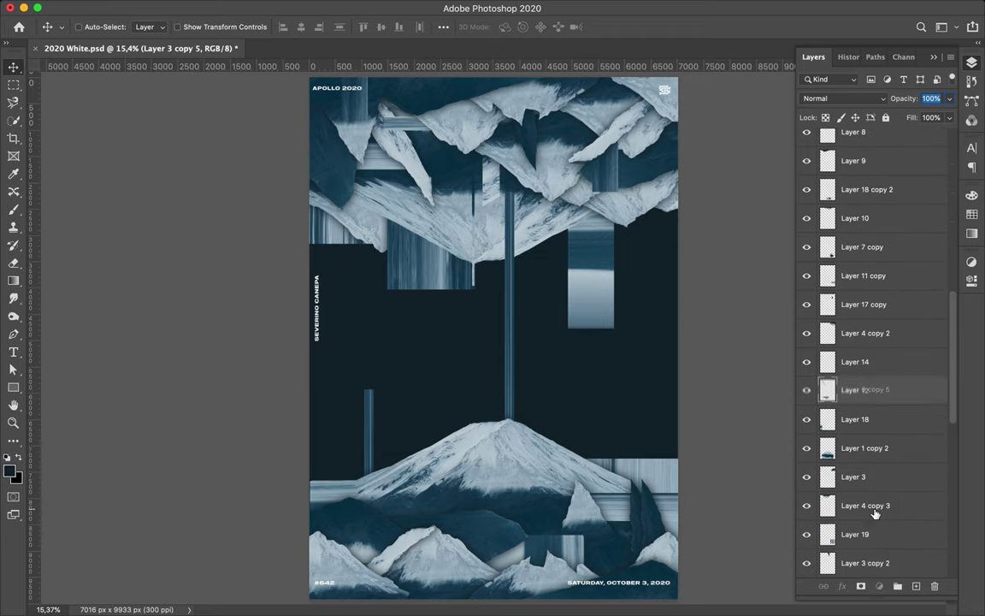
left_click_drag(872, 569, 884, 484)
scroll(884, 484, "down", 5)
left_click_drag(864, 354, 857, 284)
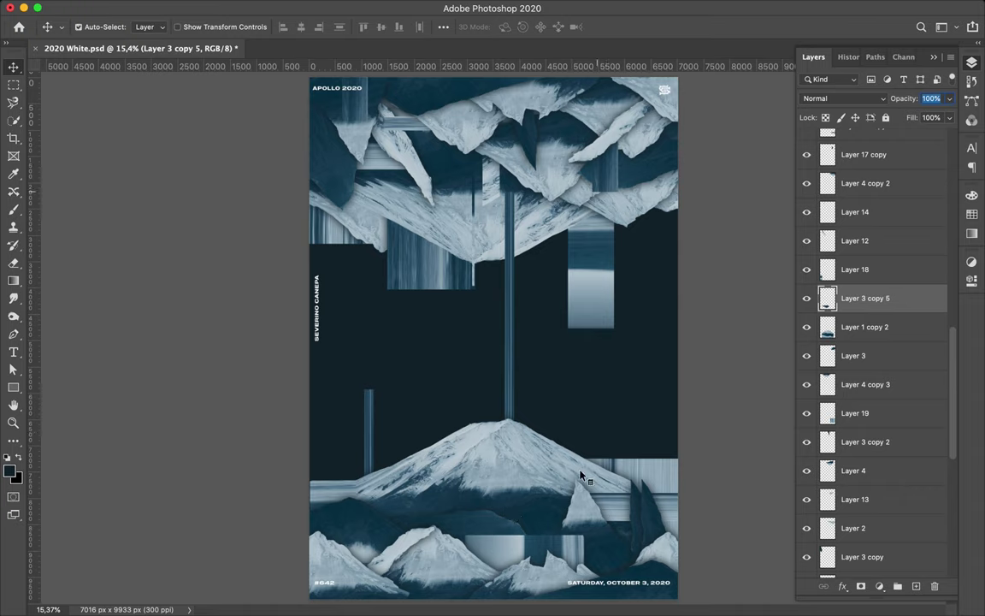
left_click(648, 499)
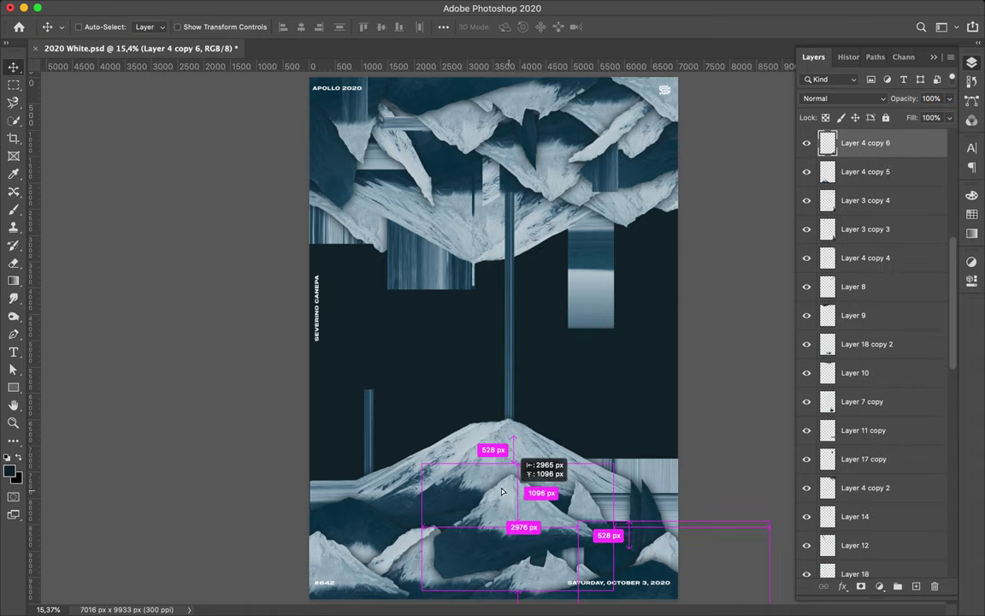
left_click_drag(901, 148, 881, 430)
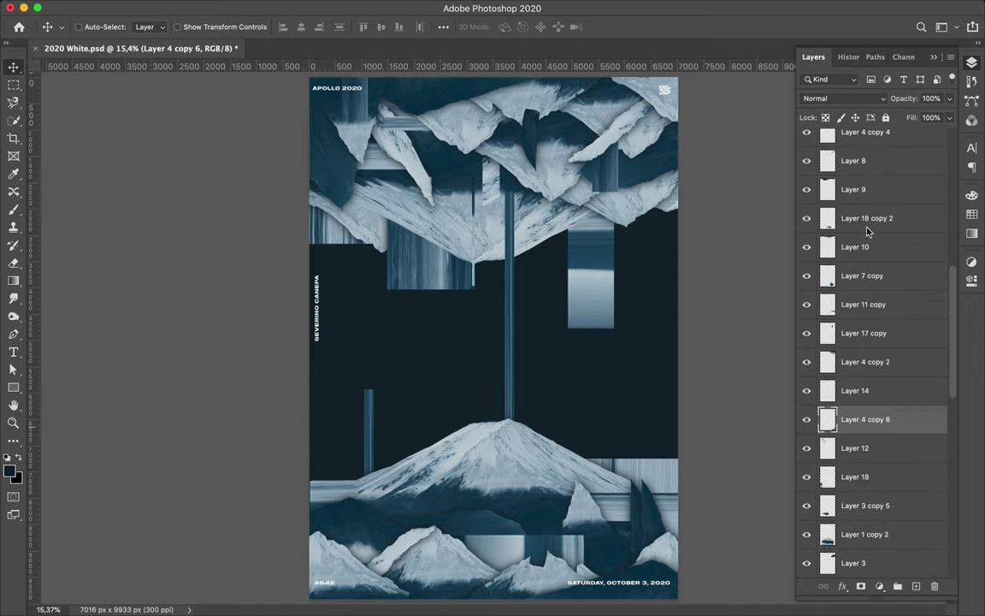
left_click_drag(882, 430, 785, 224)
key("ctrl+z")
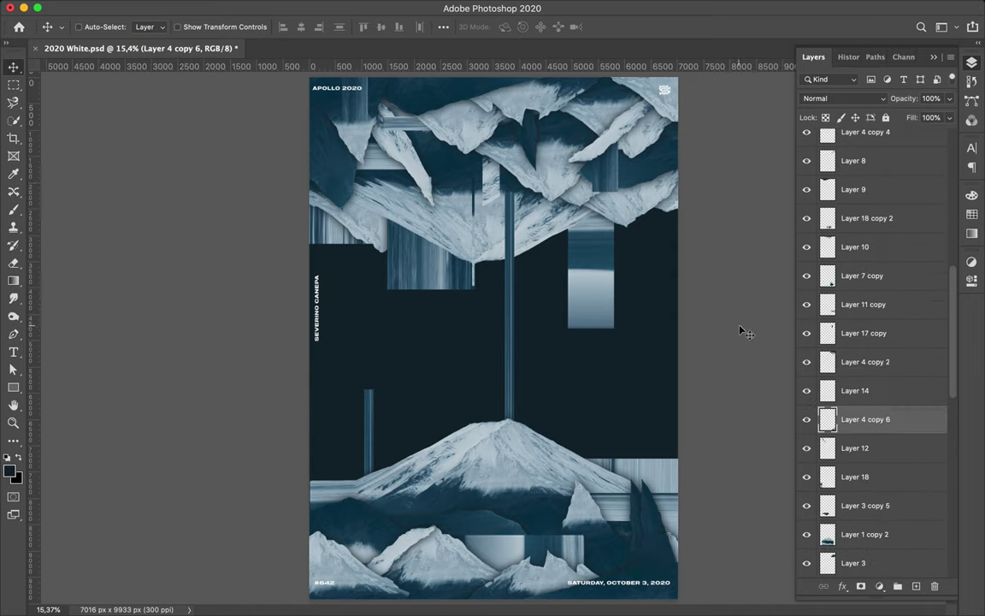
key("ctrl+z")
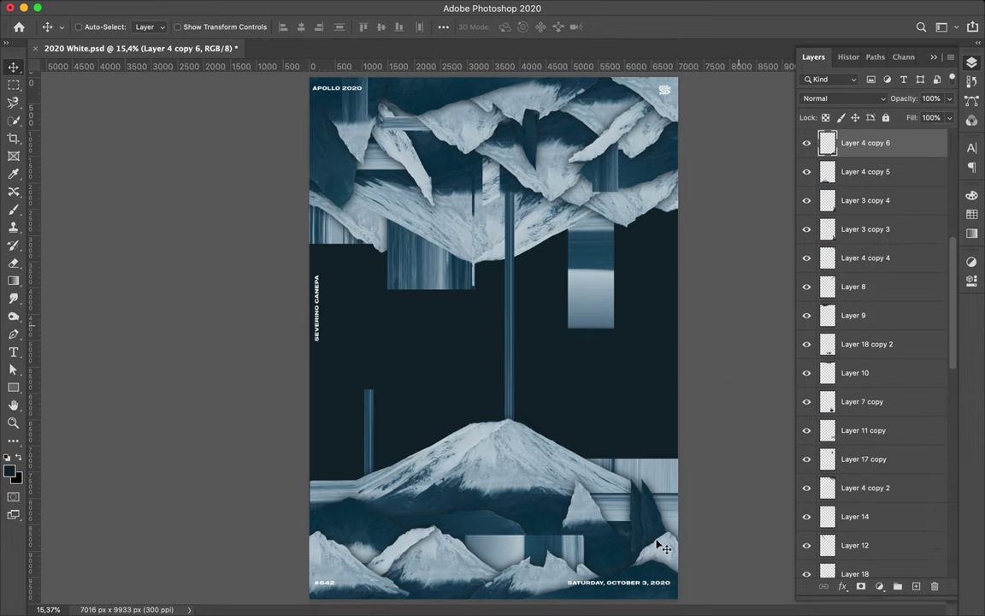
Duplicate the mountain piece over the lower peak as Layer 4 copy 7, below Layer 3 copy 5
left_click_drag(664, 551, 633, 536)
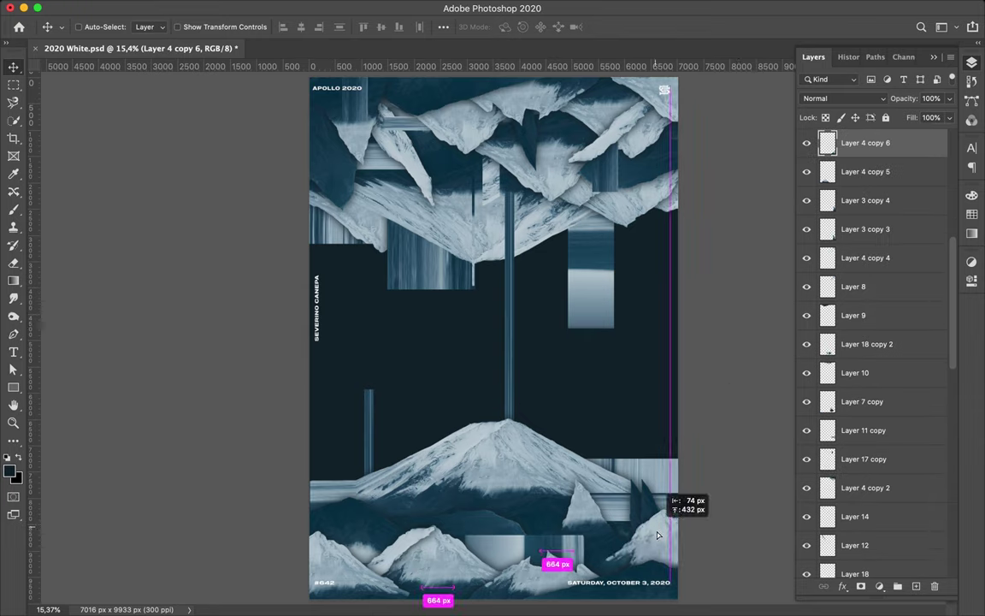
left_click_drag(533, 511, 460, 498)
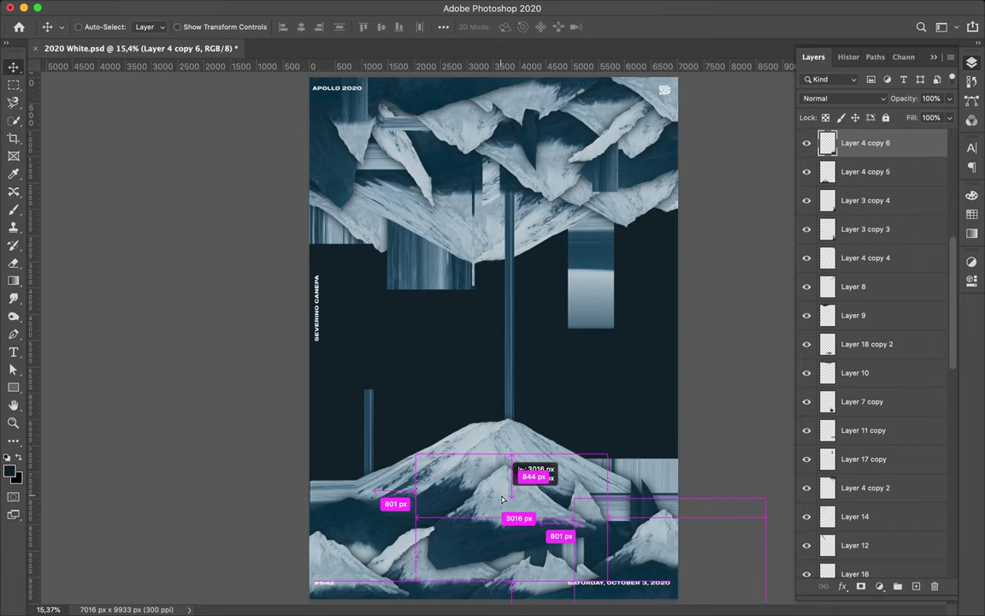
mouse_move(853, 363)
left_mouse_down()
mouse_move(826, 386)
mouse_move(866, 445)
mouse_move(866, 475)
left_mouse_up()
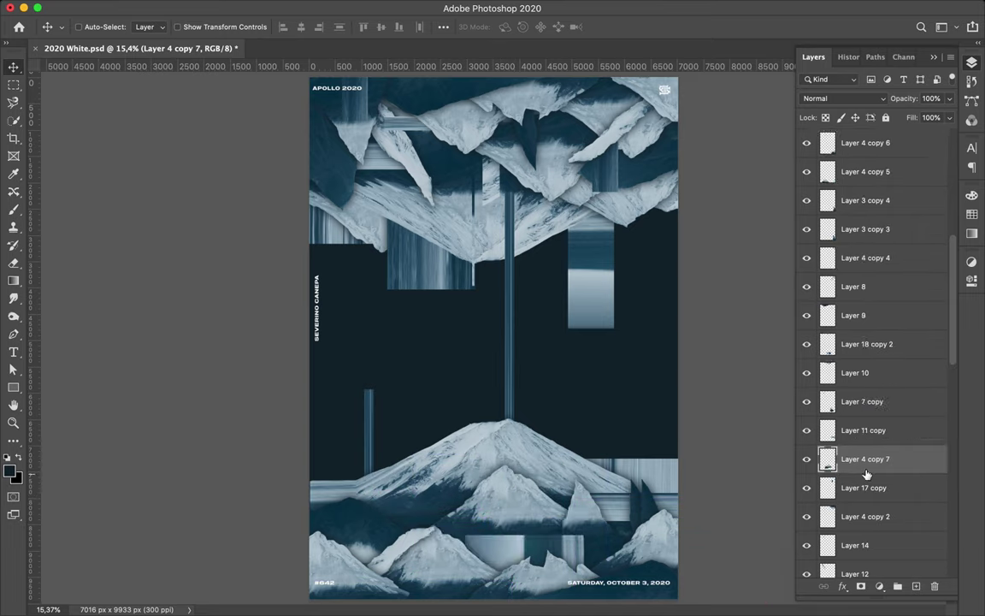
key("ctrl+bracketleft")
key("ctrl+bracketleft")
key("ctrl+bracketleft")
scroll(845, 452, "down", 5)
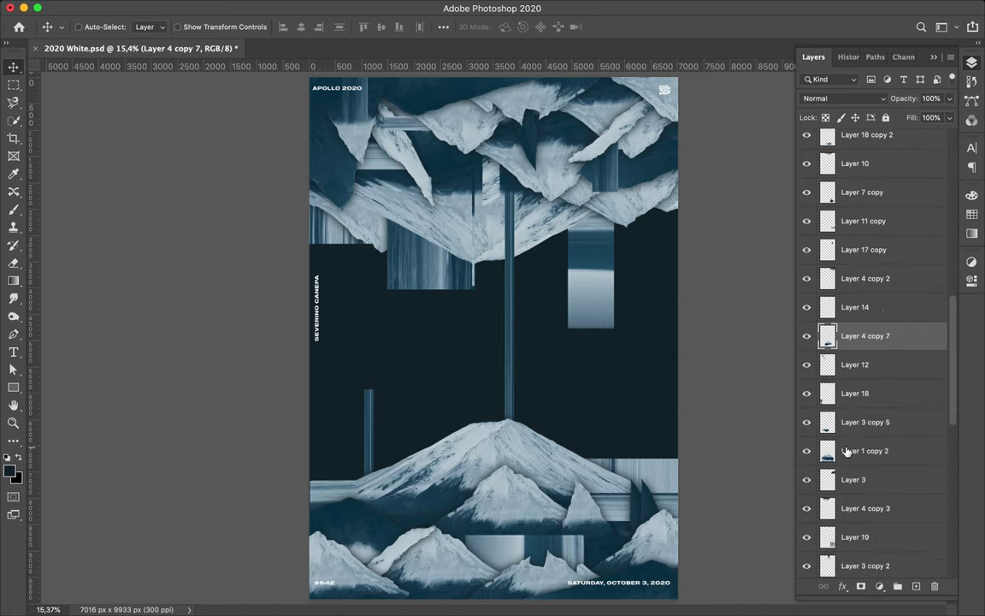
key("ctrl+bracketleft")
key("ctrl+bracketleft")
key("ctrl+bracketleft")
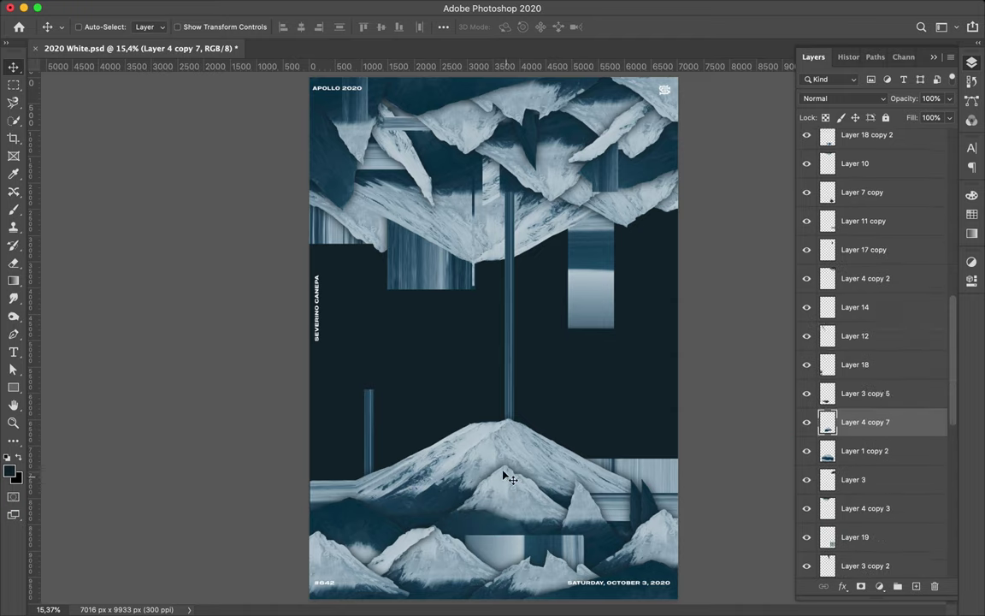
left_click_drag(511, 489, 507, 482)
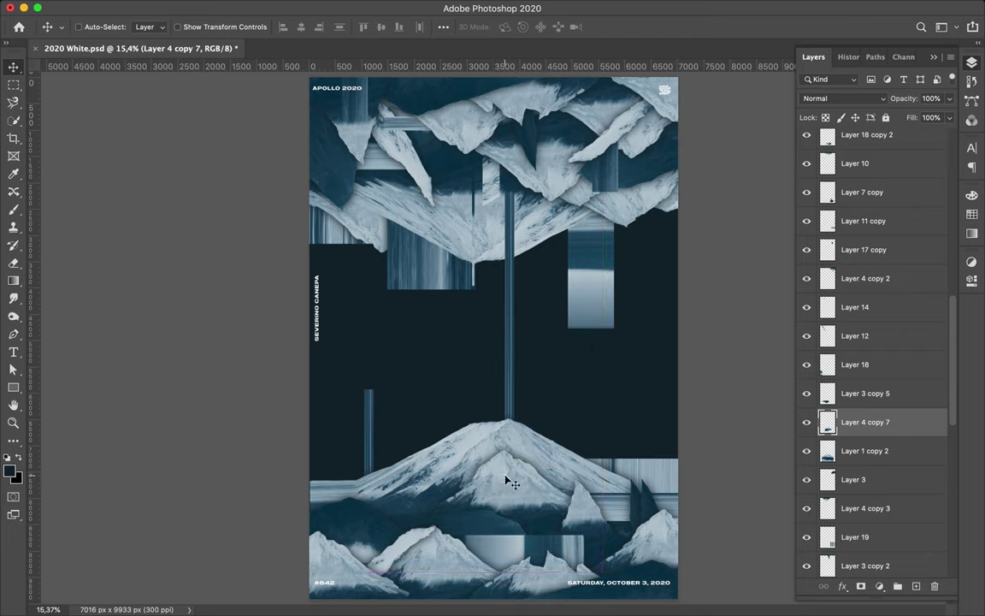
Copy a thin horizontal slice of the mountain onto its own layer, Layer 20
key("m")
mouse_move(473, 448)
left_mouse_down()
mouse_move(438, 450)
mouse_move(439, 342)
left_mouse_up()
key("alt+bracketleft")
key("ctrl+j")
Stretch the Layer 20 slice into a tall vertical bar
key("v")
key("ctrl+t")
key("Return")
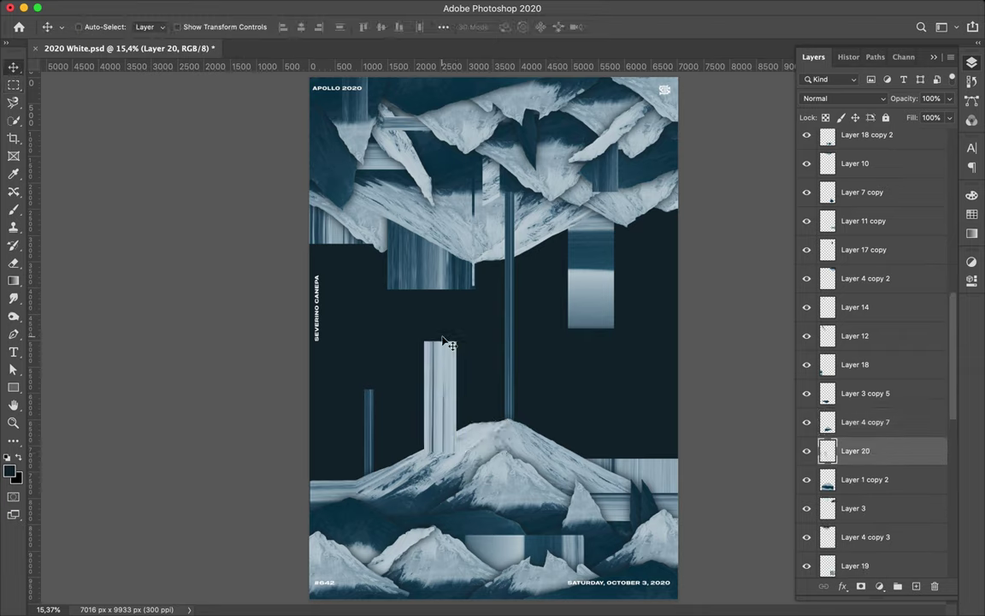
Cut a thin slice from Layer 1 copy 2 into Layer 21 and stretch it into a tall strip
key("m")
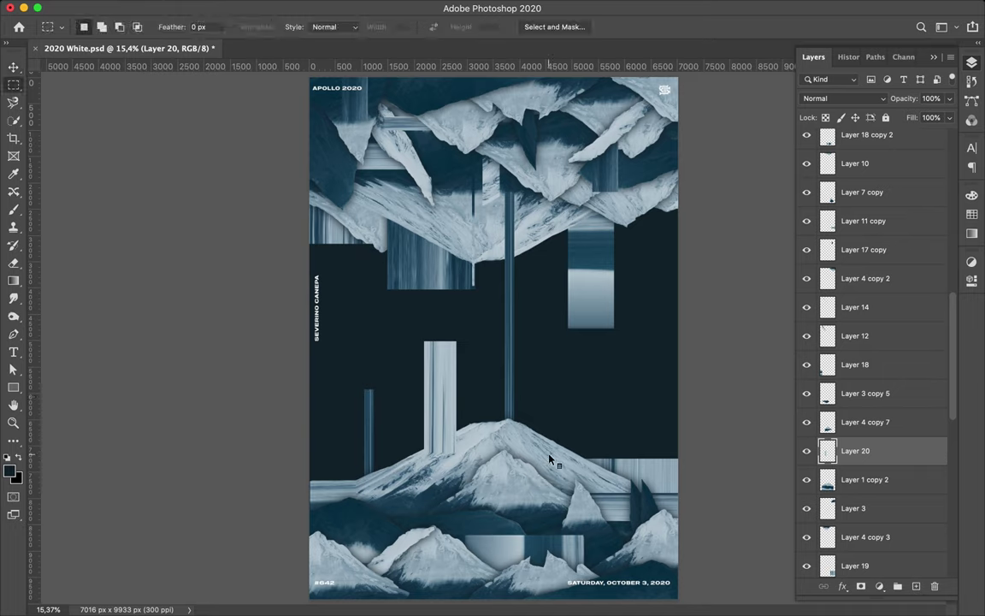
key("alt+bracketleft")
left_click_drag(530, 466, 562, 468)
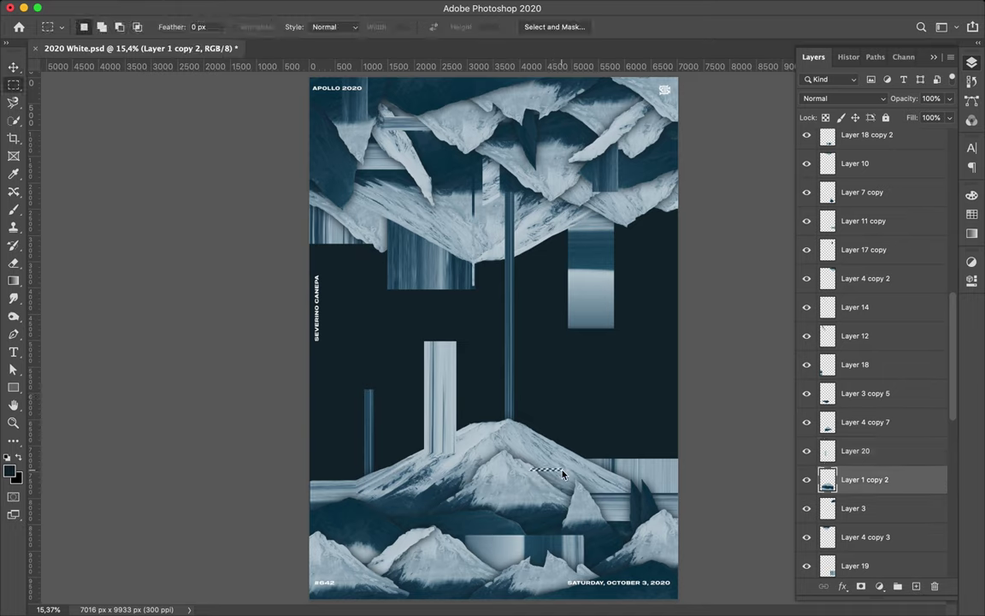
key("ctrl+j")
key("ctrl+t")
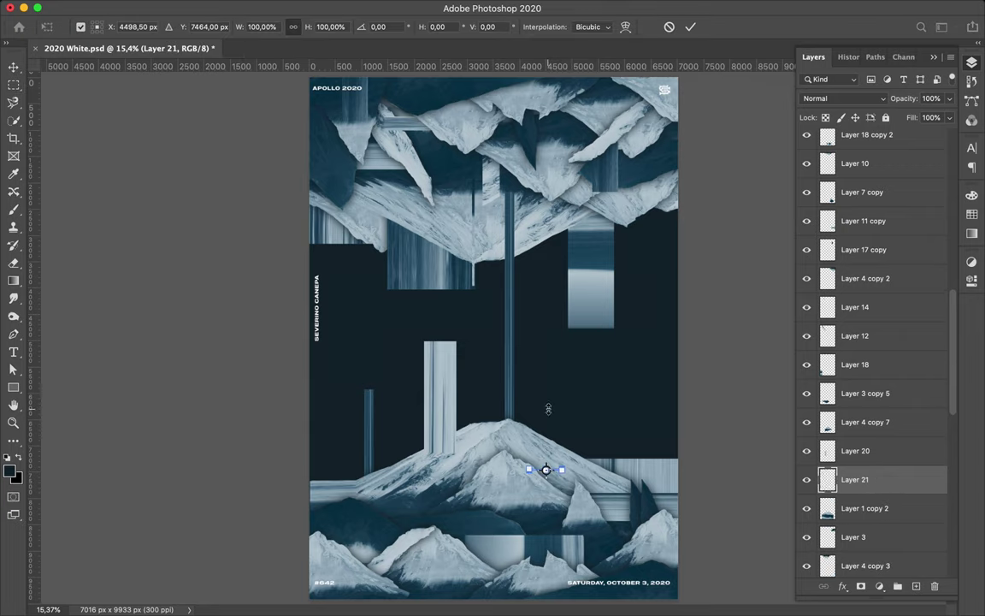
left_click_drag(548, 409, 545, 415)
key("Return")
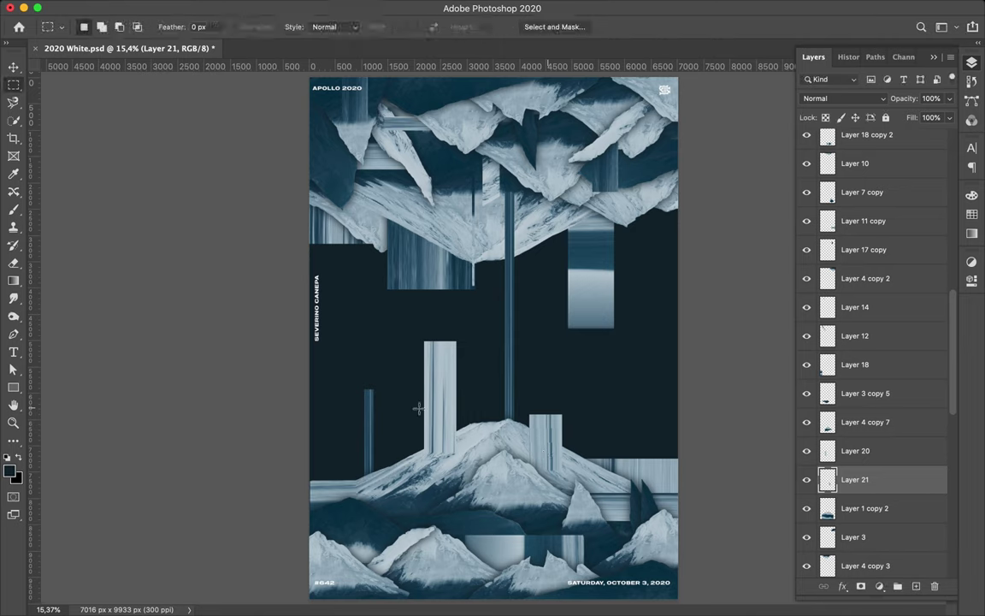
Duplicate the Layer 20 and Layer 21 strips up into the upper mountains, lower in the stack
key("v")
left_click(539, 441, "ctrl+shift")
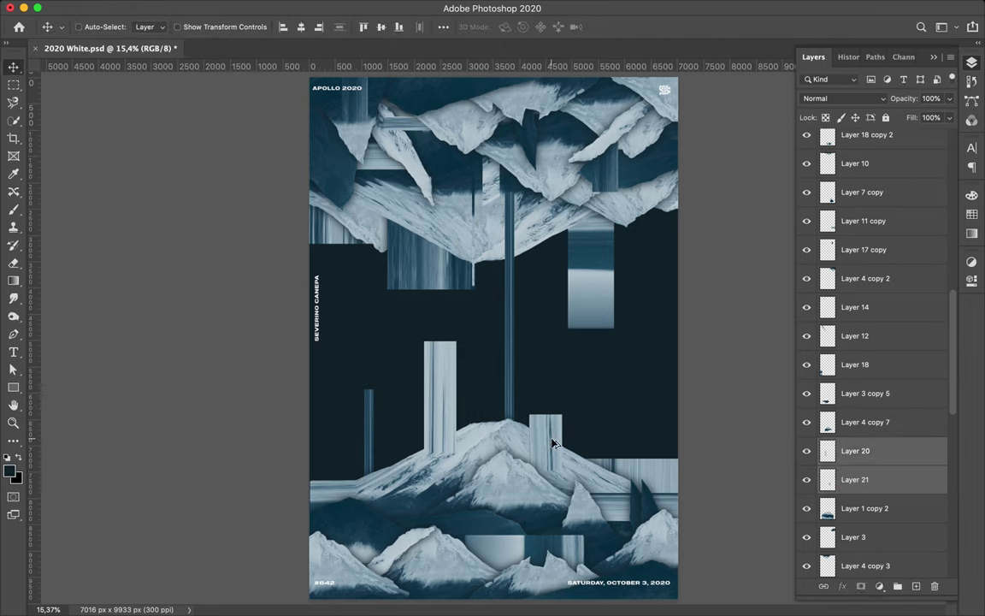
left_click_drag(547, 427, 548, 184)
scroll(878, 356, "down", 3)
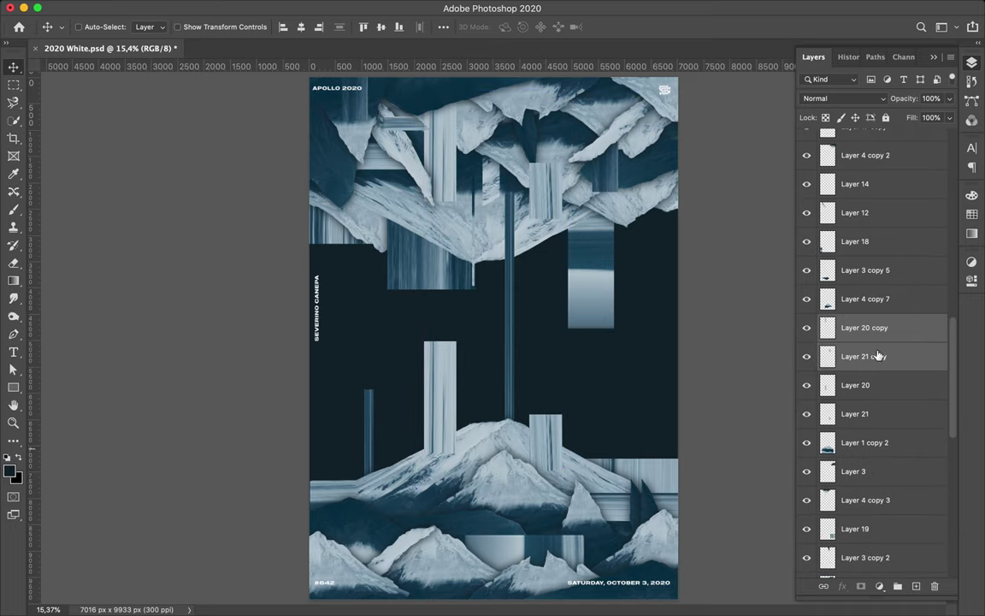
key("ctrl+bracketleft")
key("ctrl+bracketleft")
key("ctrl+bracketleft")
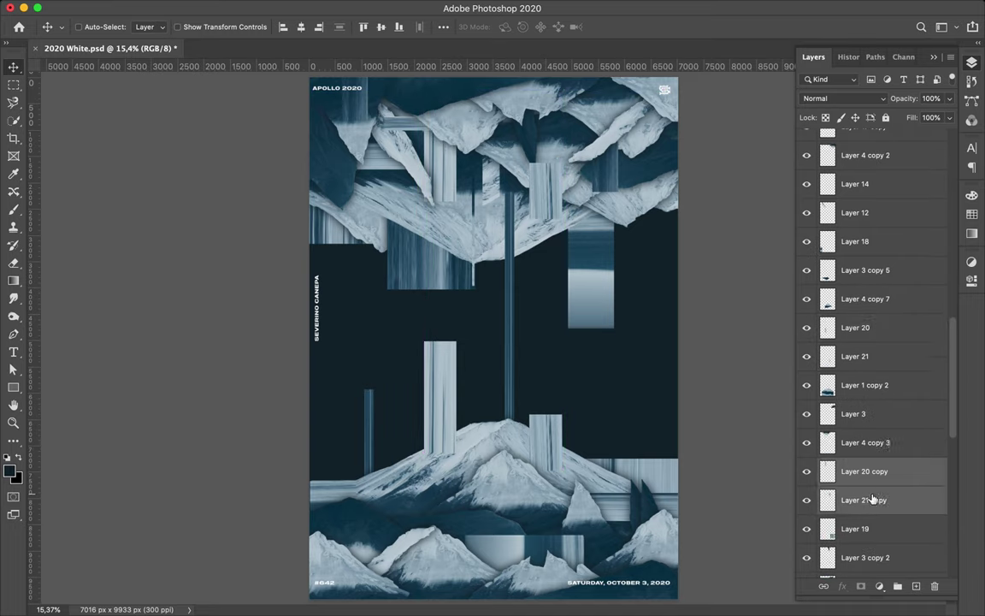
scroll(873, 500, "down", 3)
left_click_drag(868, 402, 868, 521)
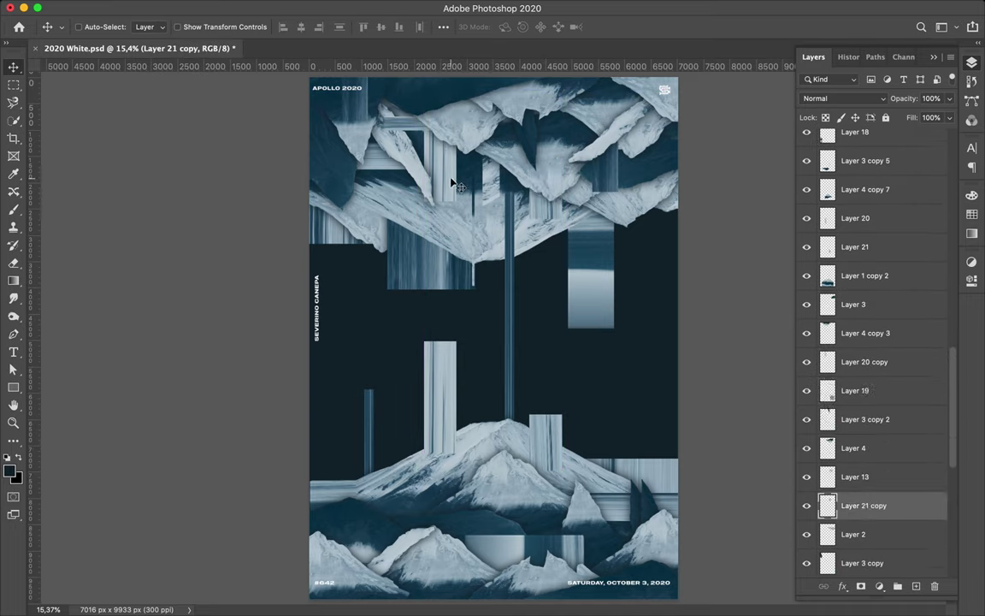
left_click(452, 154, "ctrl")
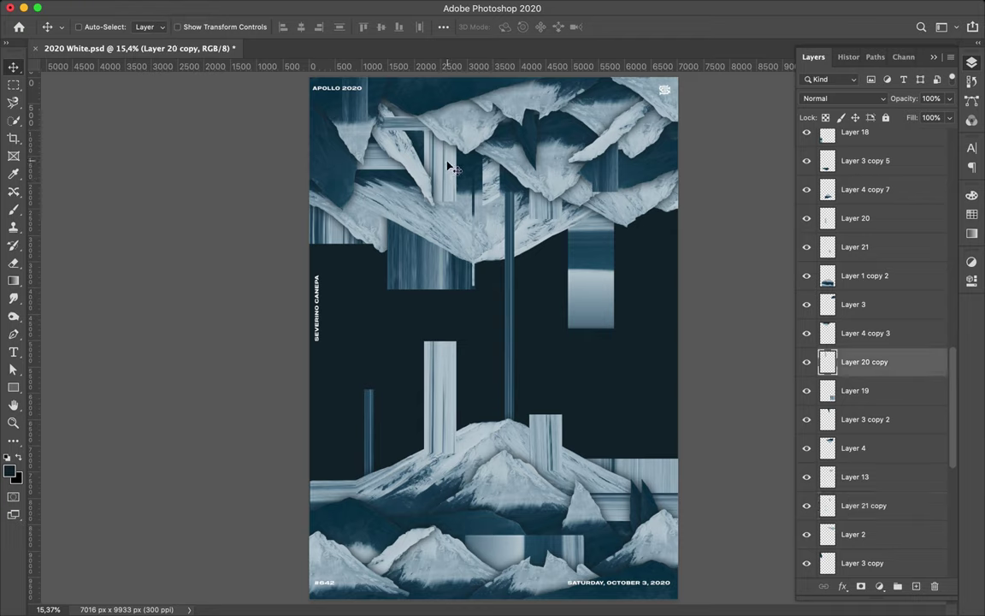
Reposition the Layer 20 copy strip within the upper artwork
left_click_drag(448, 167, 448, 156)
left_click_drag(442, 145, 440, 115)
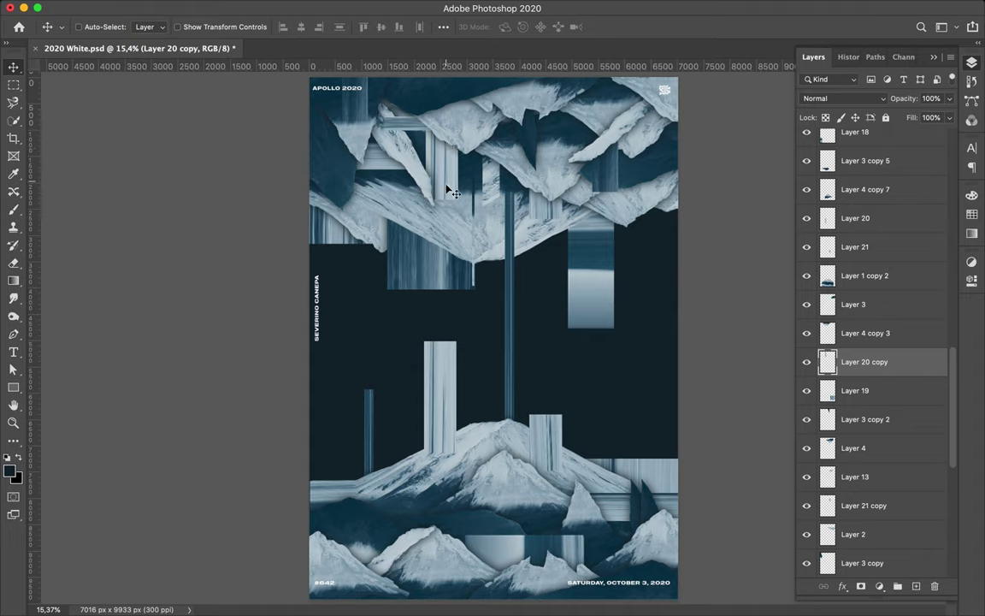
mouse_move(445, 182)
left_mouse_down()
mouse_move(450, 132)
mouse_move(448, 198)
left_mouse_up()
key("m")
key("v")
left_click_drag(451, 175, 467, 234)
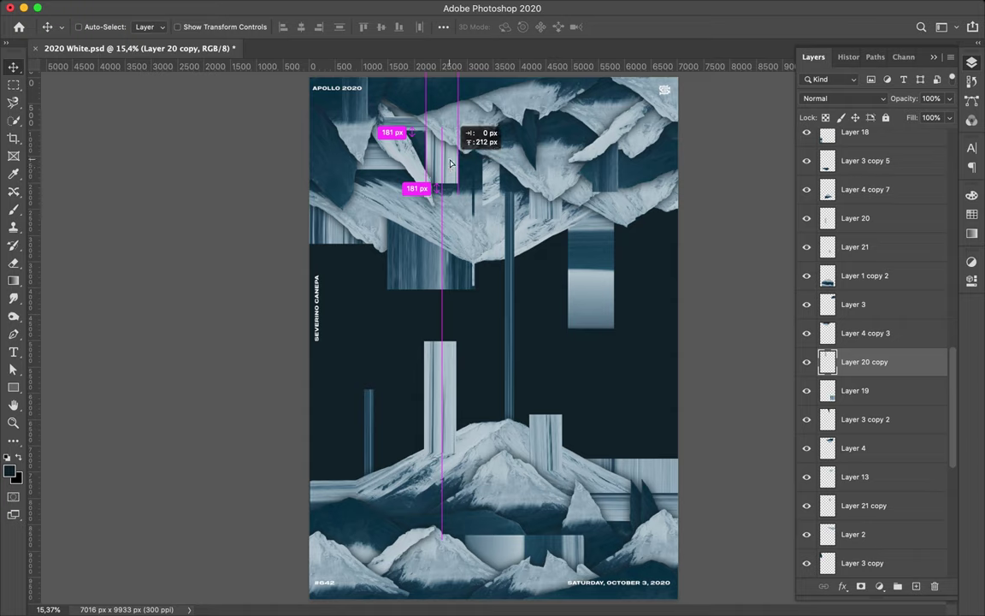
Copy a small strip patch to Layer 22, duplicate it and rotate the duplicate 90°
key("m")
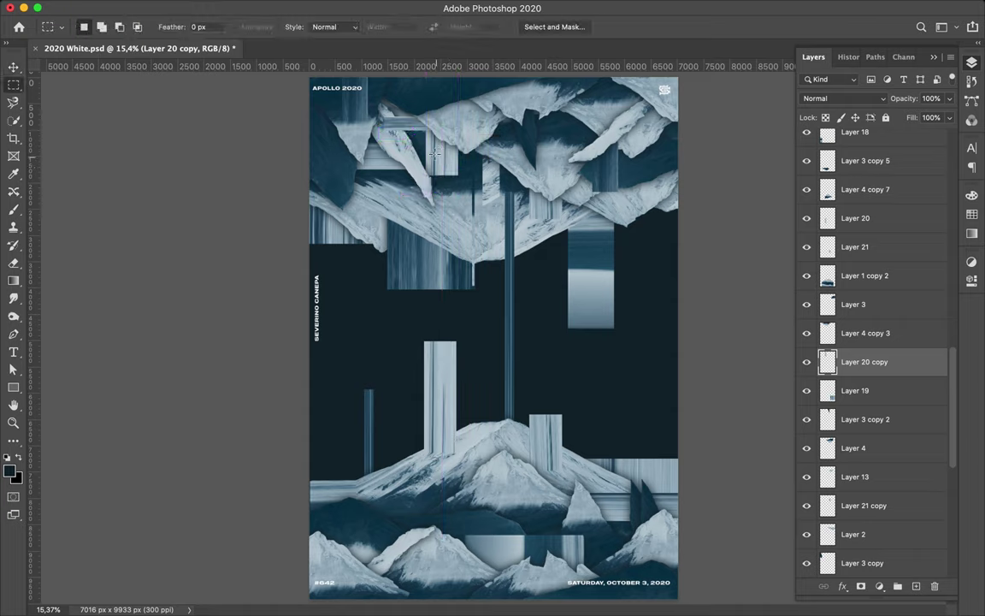
mouse_move(392, 113)
left_mouse_down()
mouse_move(432, 167)
mouse_move(409, 116)
mouse_move(587, 434)
left_mouse_up()
key("ctrl+j")
key("v")
key("ctrl+j")
key("ctrl+t")
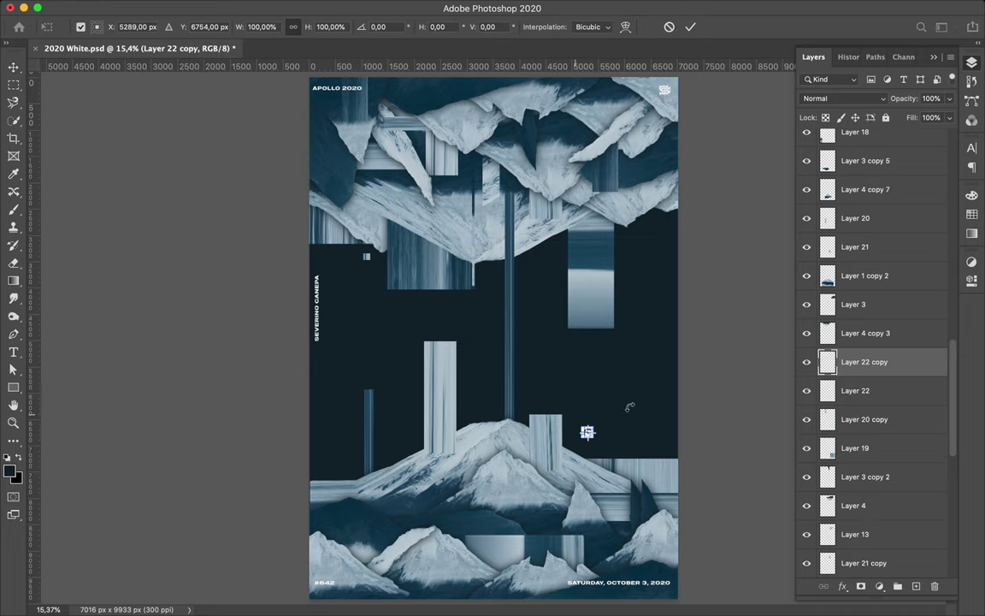
left_click_drag(630, 407, 568, 371)
key("Return")
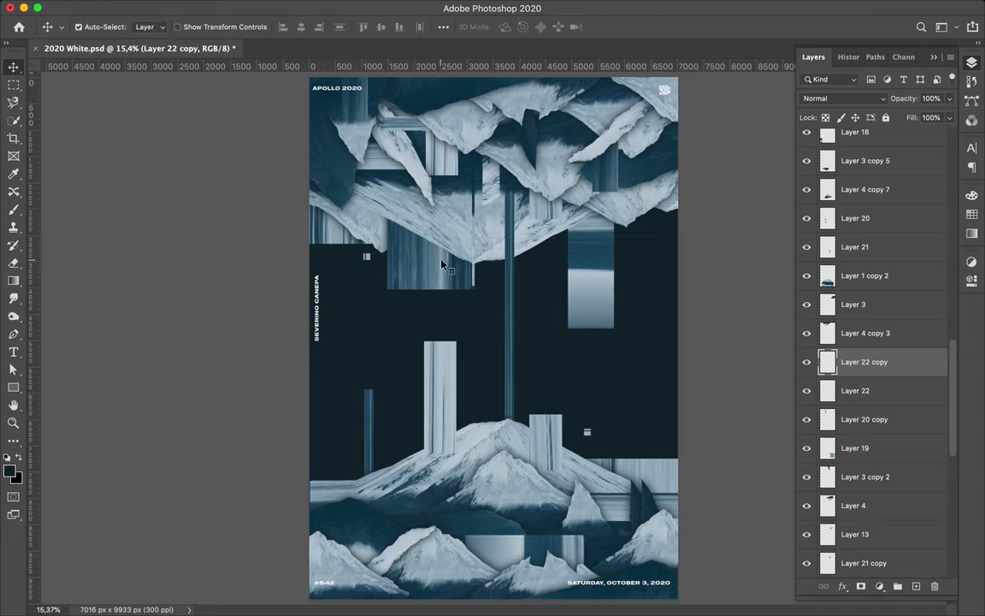
Make small square Layer 23 from Layer 5 over the lower mountains, plus a copy higher in the stack
left_click(442, 265)
key("m")
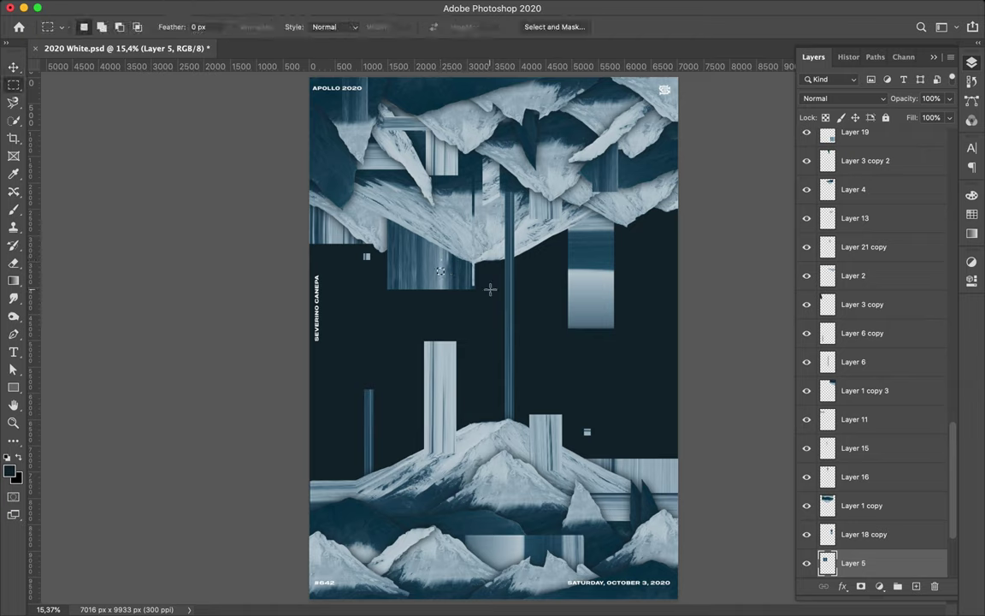
key("ctrl+j")
key("v")
mouse_move(366, 257)
left_mouse_down()
mouse_move(385, 420)
mouse_move(352, 453)
left_mouse_up()
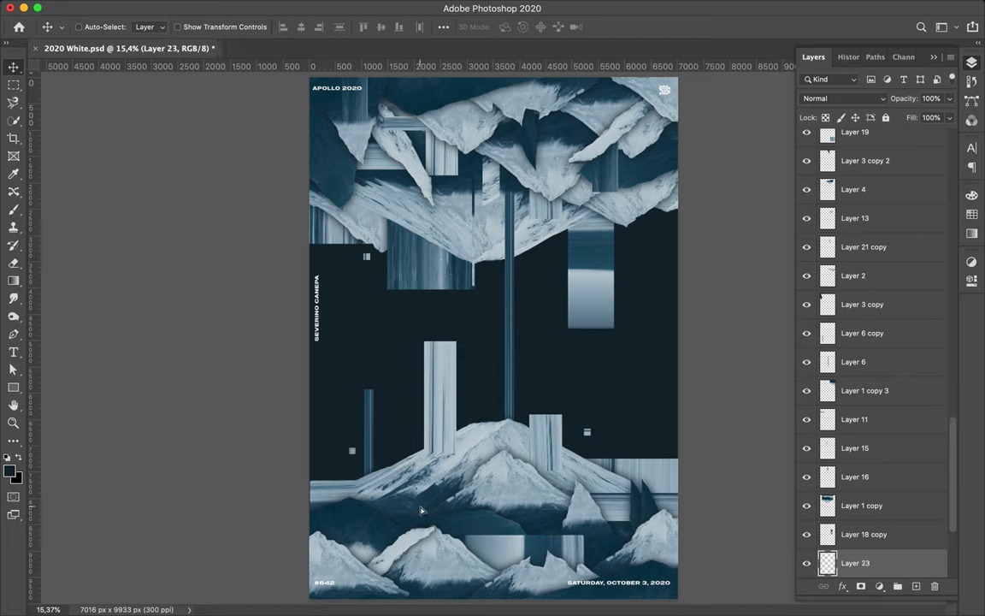
key("ctrl+j")
left_click_drag(855, 562, 855, 175)
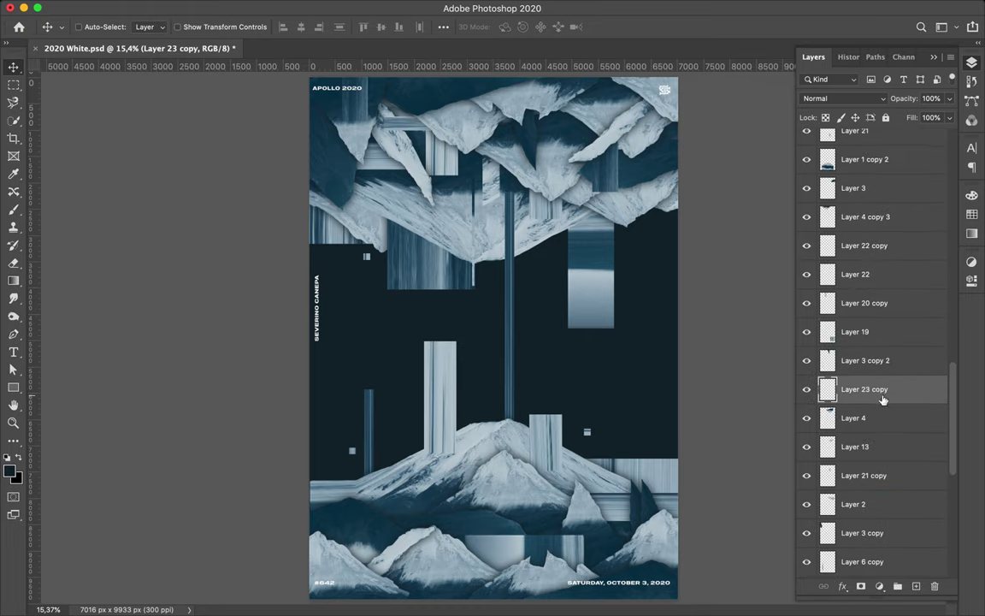
mouse_move(882, 399)
left_mouse_down()
mouse_move(851, 120)
mouse_move(852, 167)
left_mouse_up()
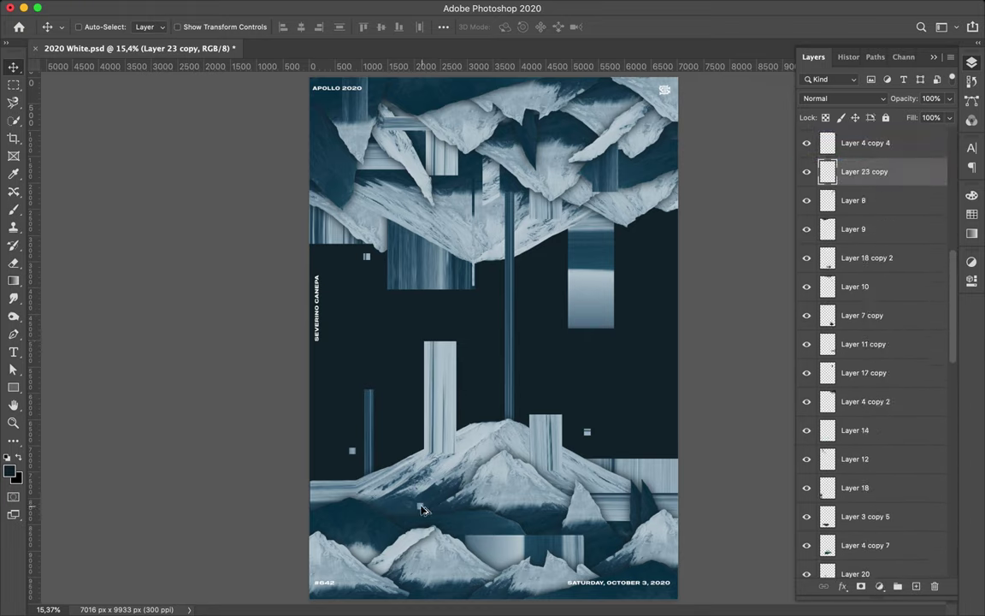
left_click_drag(423, 511, 649, 222)
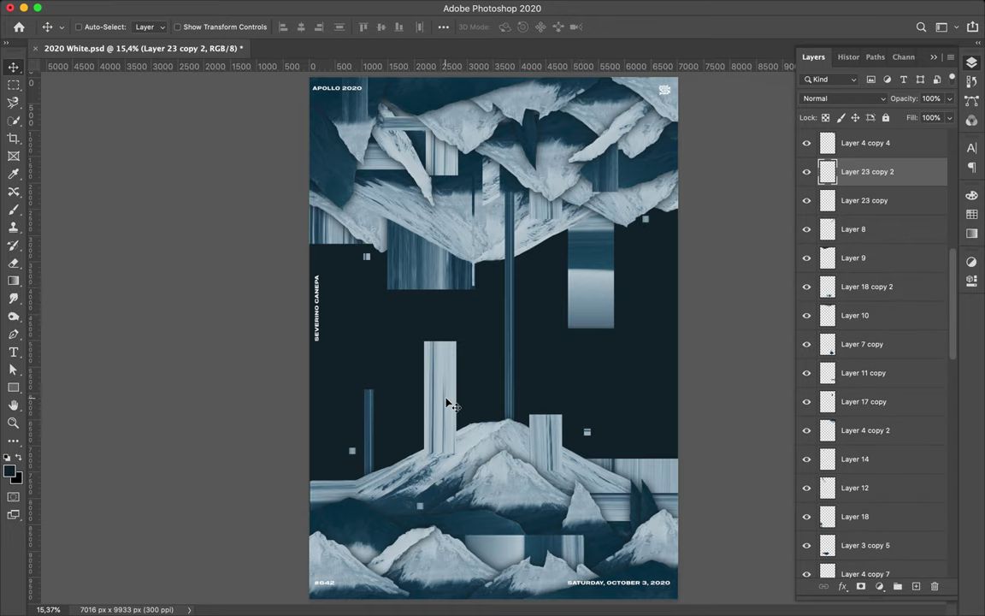
Marquee a thin part of the Layer 20 bar, then clear the selection
left_click(405, 323, "super")
key("m")
left_click_drag(467, 327, 454, 459)
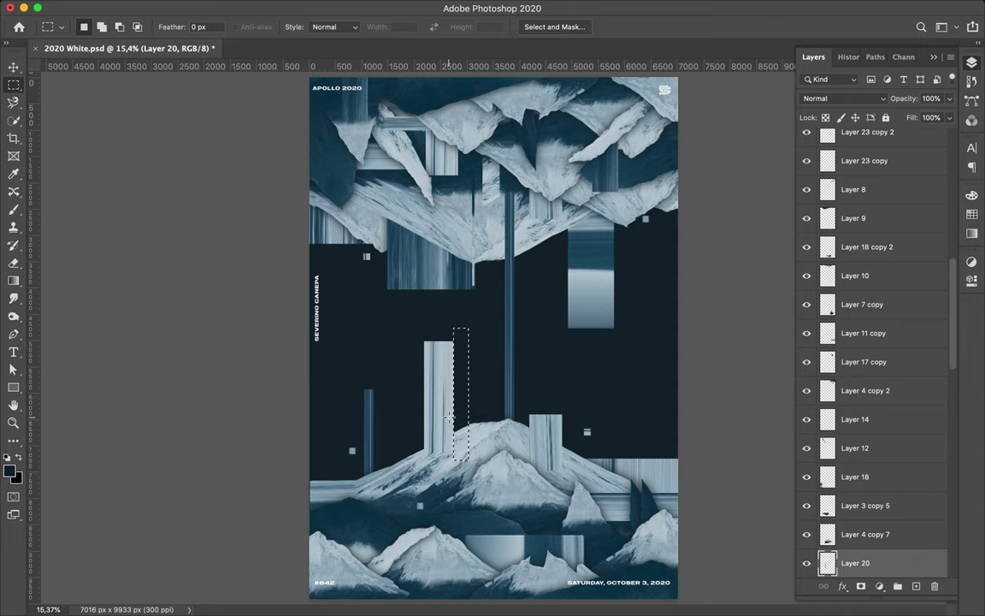
key("super+d")
key("v")
Move Layer 22 up the stack to sit just below the APOLLO 2020 layer
left_click(382, 92, "super")
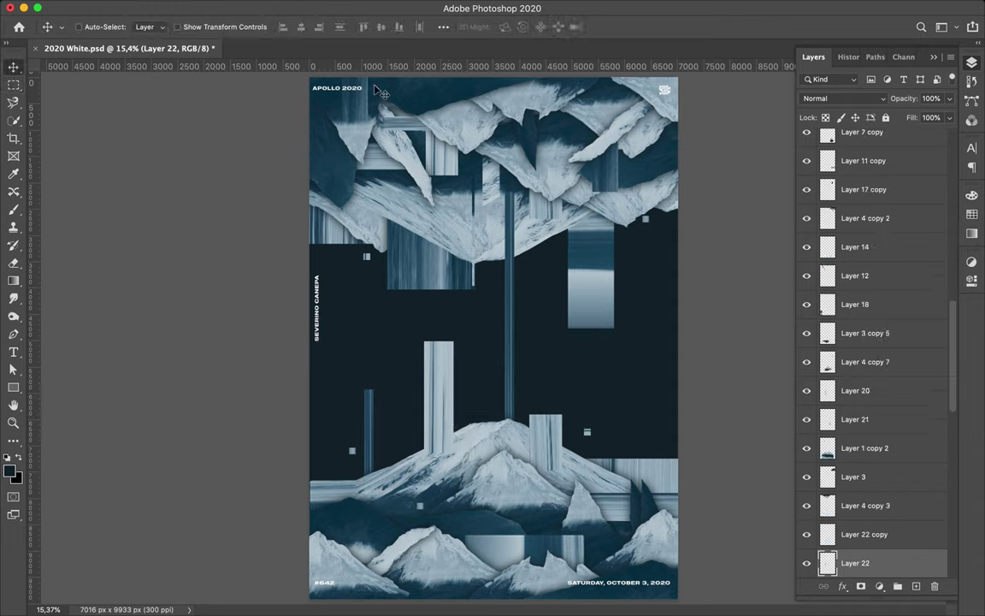
left_click_drag(859, 562, 888, 149)
mouse_move(886, 376)
left_mouse_down()
mouse_move(870, 118)
mouse_move(868, 313)
mouse_move(847, 188)
left_mouse_up()
left_click_drag(342, 84, 398, 89)
Move the Layer 23 square down, duplicate it, and select Layer 1 copy 2
left_click_drag(349, 461, 351, 473)
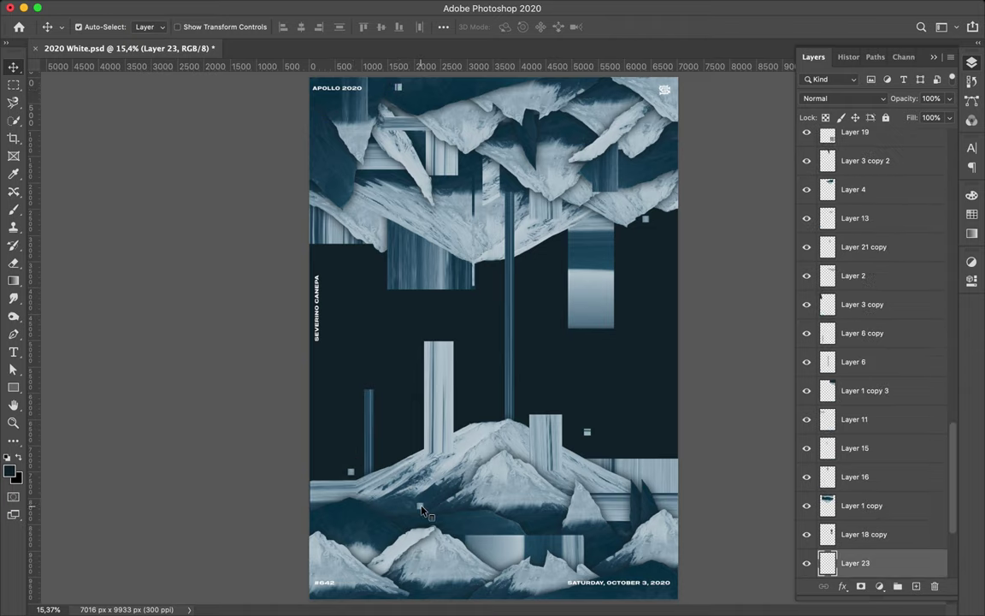
key("ctrl+j")
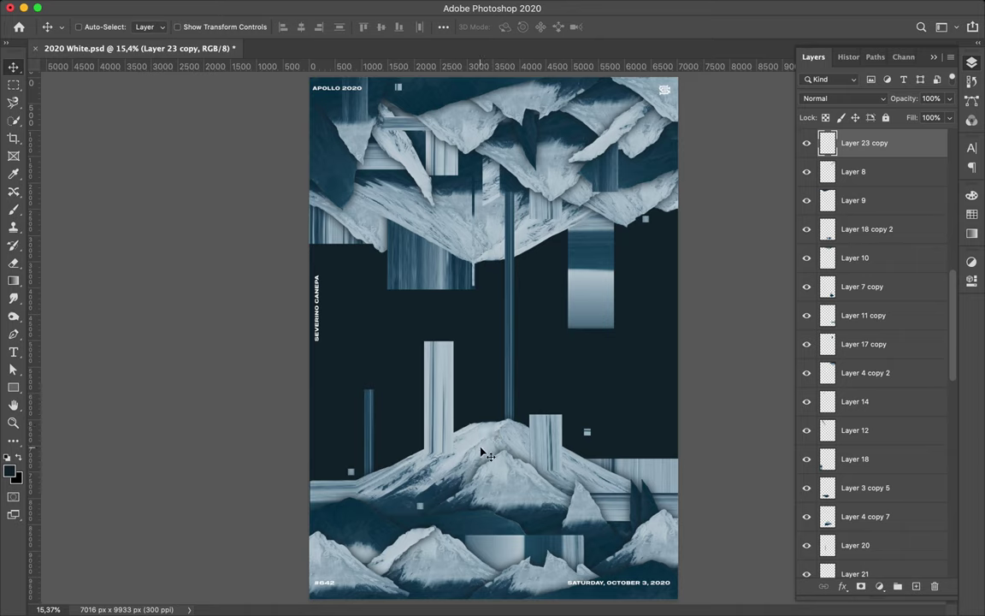
left_click(485, 451, "ctrl")
Cut a narrow vertical strip from Layer 1 copy 2 into Layer 24, placed below Layer 19
key("m")
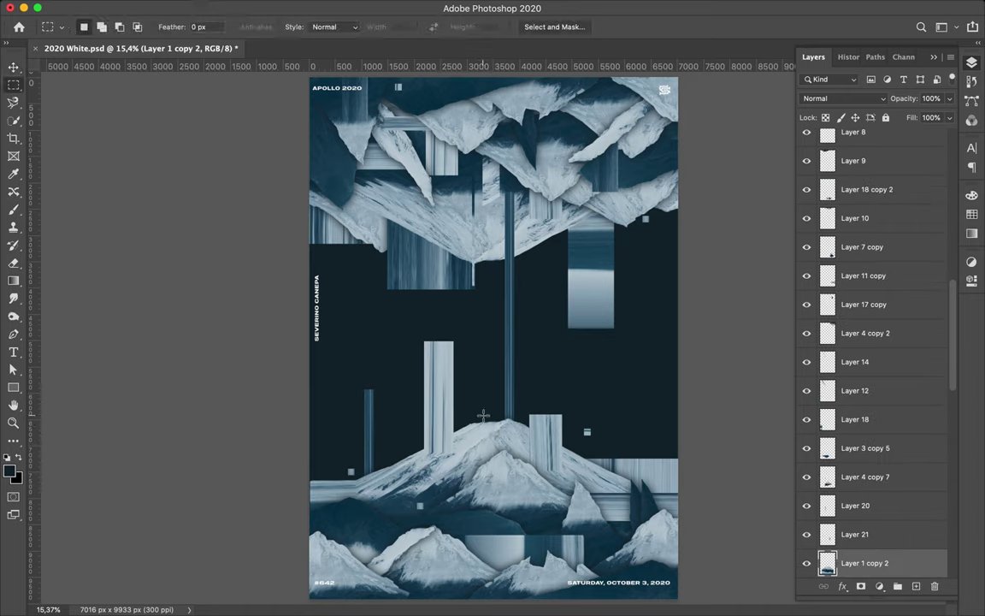
left_click_drag(433, 351, 453, 537)
key("ctrl+j")
key("v")
left_click_drag(562, 467, 551, 462)
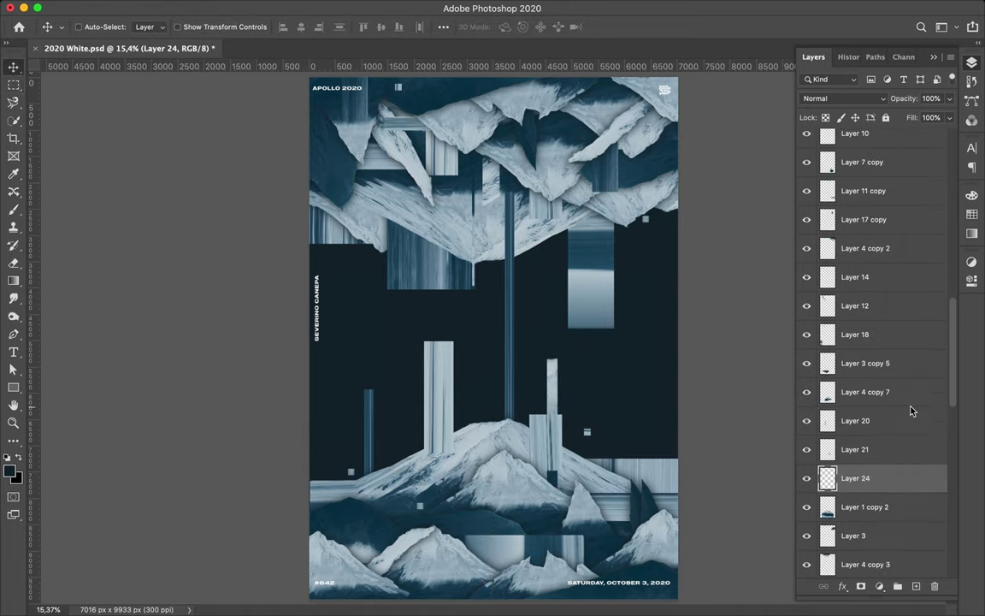
scroll(881, 373, "down", 5)
left_click_drag(897, 554, 898, 561)
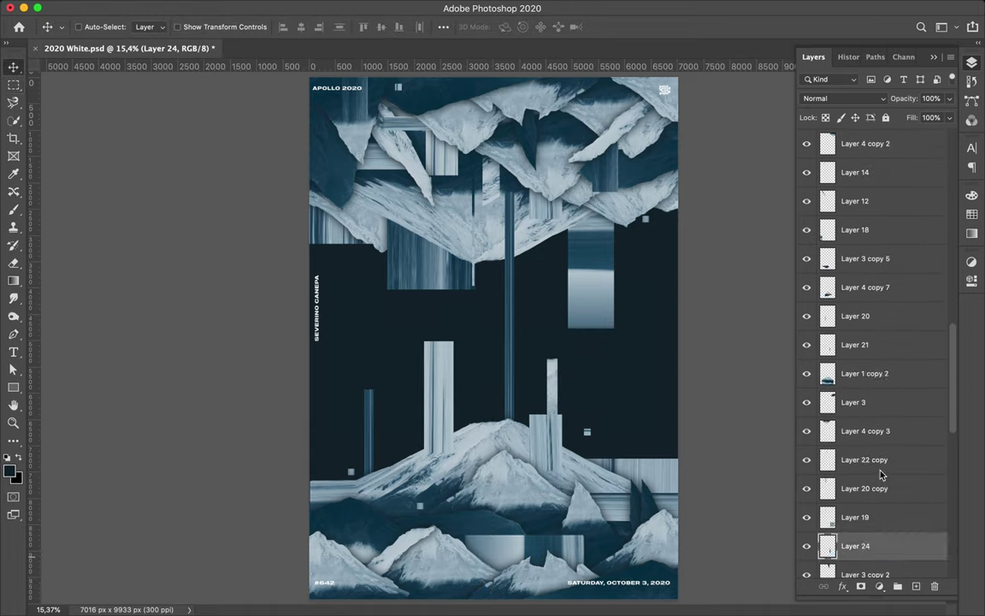
scroll(881, 474, "down", 3)
left_click_drag(527, 369, 548, 388)
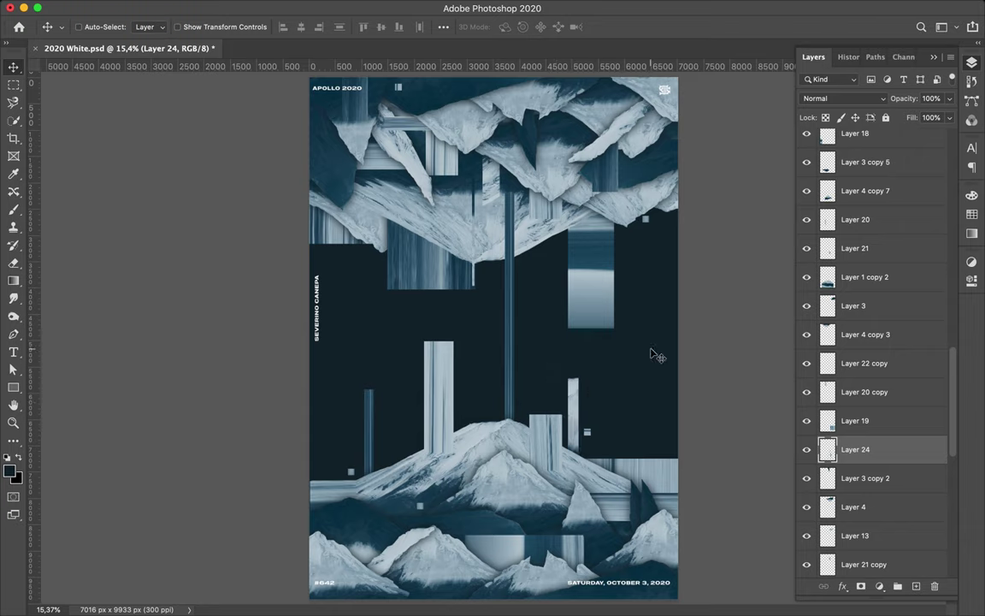
Cut a thin strip from Layer 18 copy into Layer 25, positioned just below Layer 11 copy
key("m")
left_click(592, 289, "ctrl")
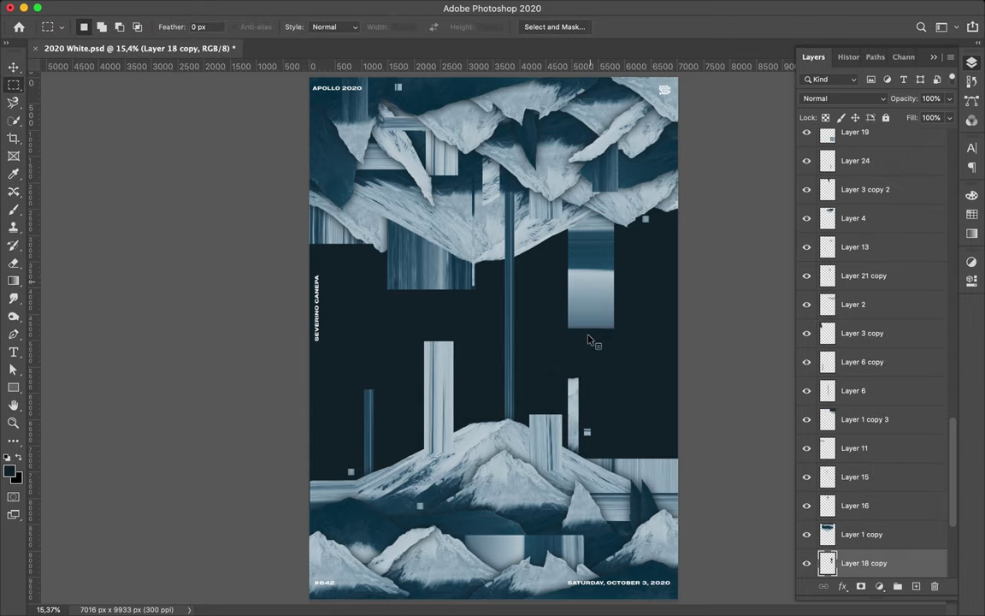
left_click_drag(588, 335, 590, 175)
key("ctrl+j")
key("v")
mouse_move(588, 337)
left_mouse_down()
mouse_move(503, 345)
mouse_move(488, 398)
left_mouse_up()
scroll(849, 524, "down", 3)
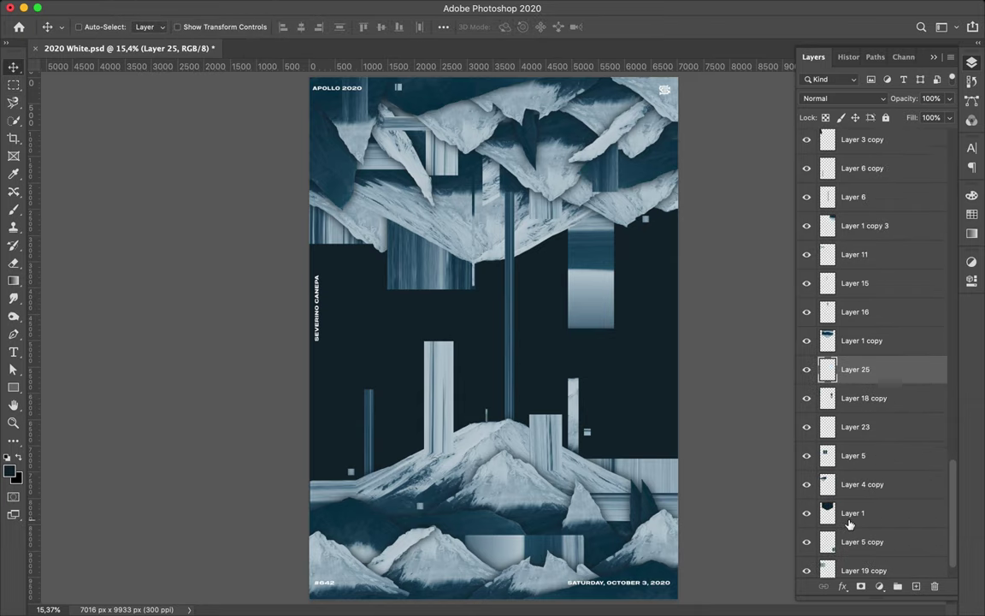
scroll(849, 524, "down", 2)
scroll(889, 423, "up", 2)
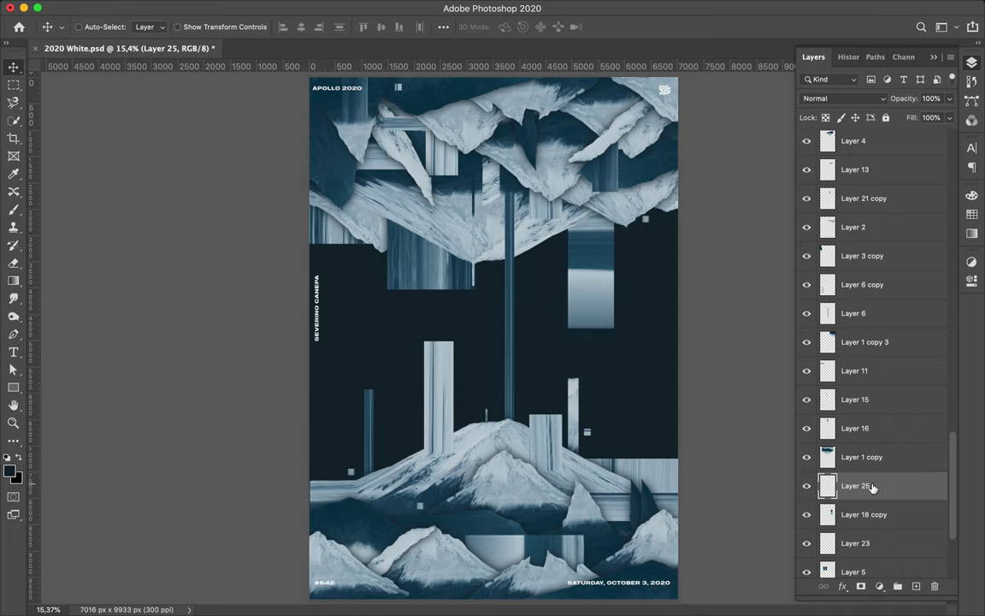
left_click_drag(871, 487, 846, 124)
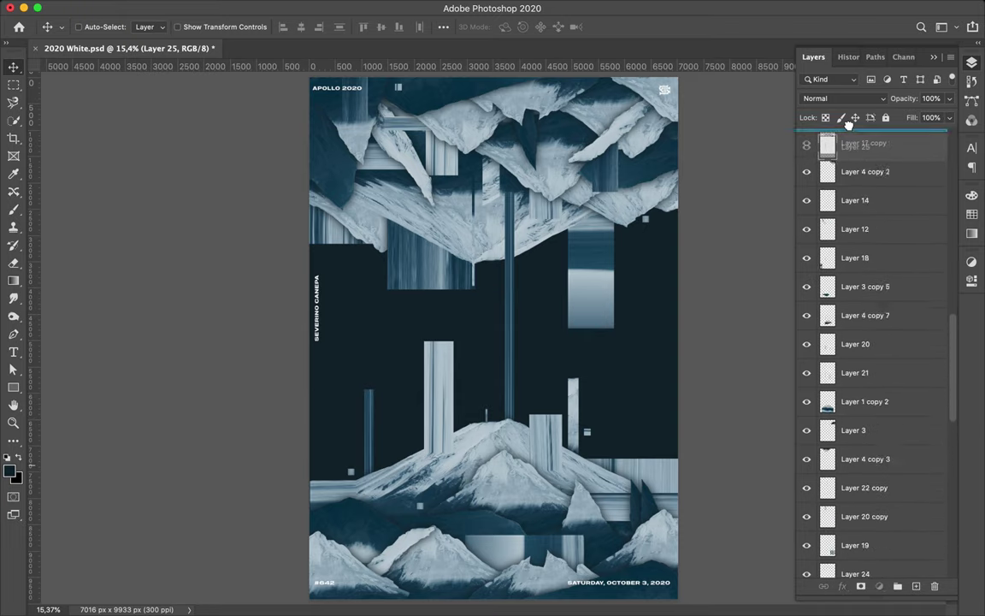
left_click_drag(847, 124, 851, 158)
left_click_drag(417, 473, 441, 431)
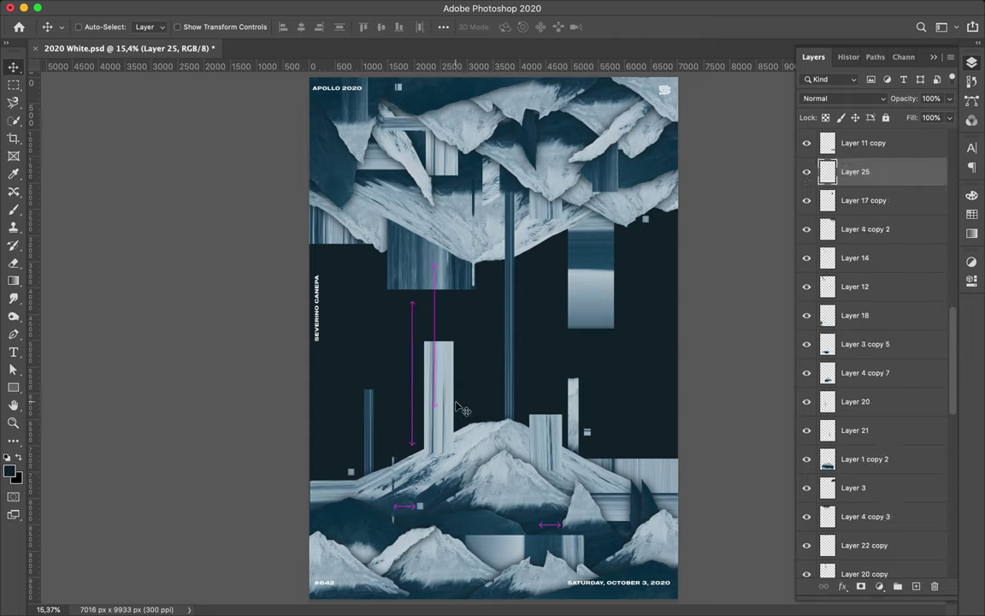
Erase part of the Layer 20 strip
left_click(444, 378, "ctrl")
key("m")
left_click_drag(441, 333, 471, 484)
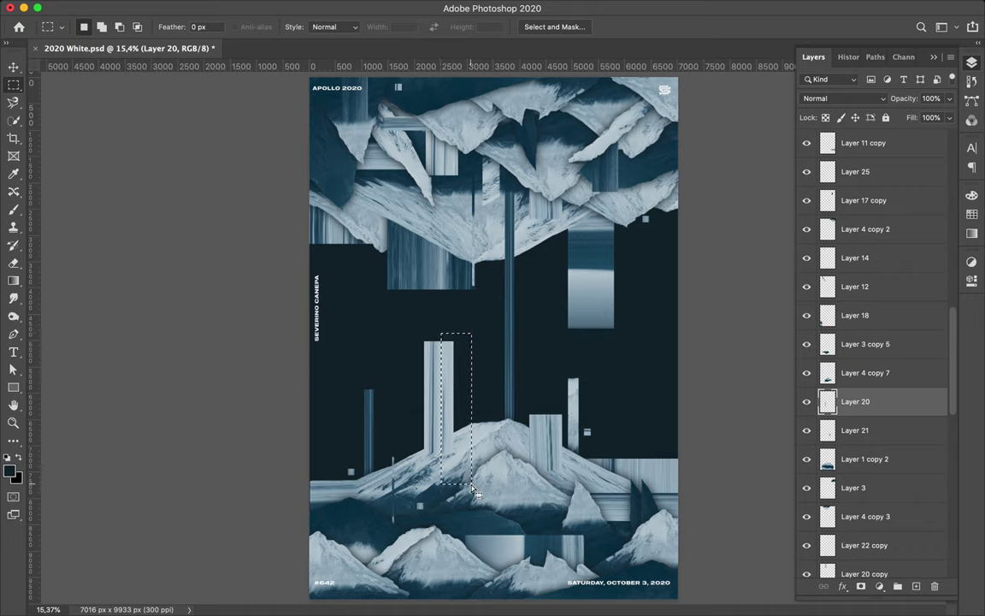
key("Delete")
key("ctrl+d")
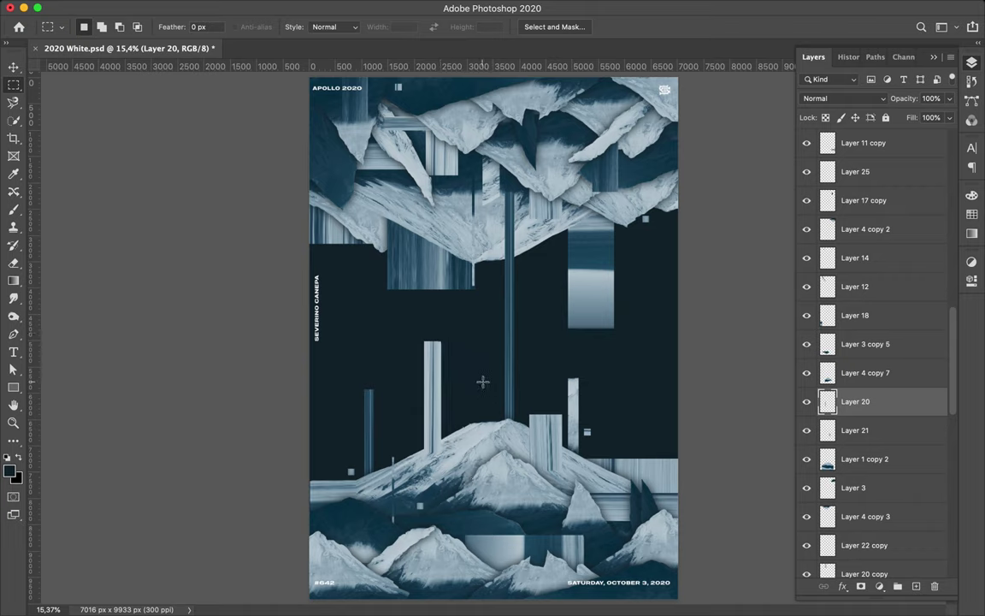
Add the white text ALPINE ROCK #18 left of centre
key("v")
key("t")
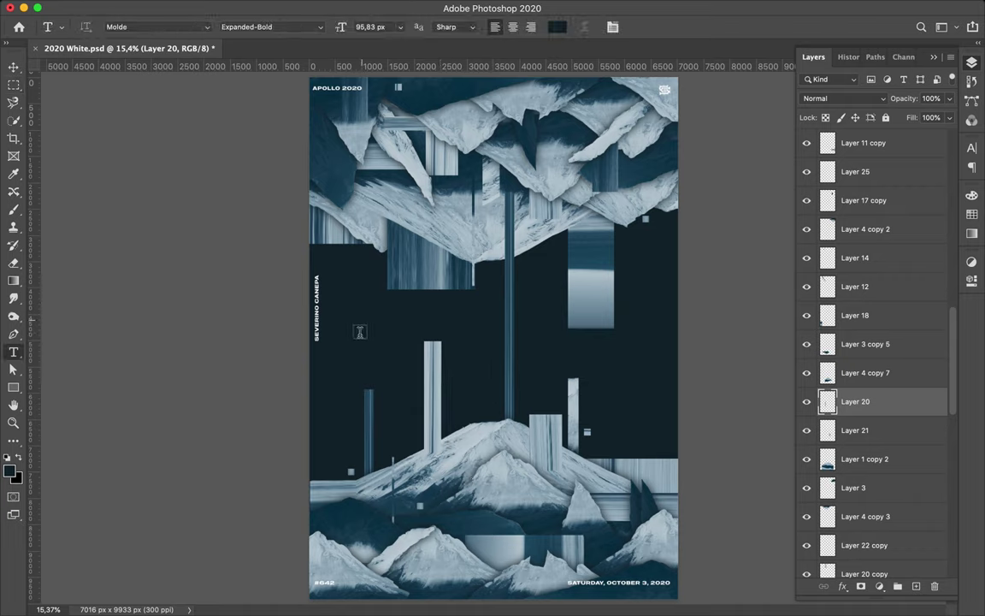
left_click(360, 333)
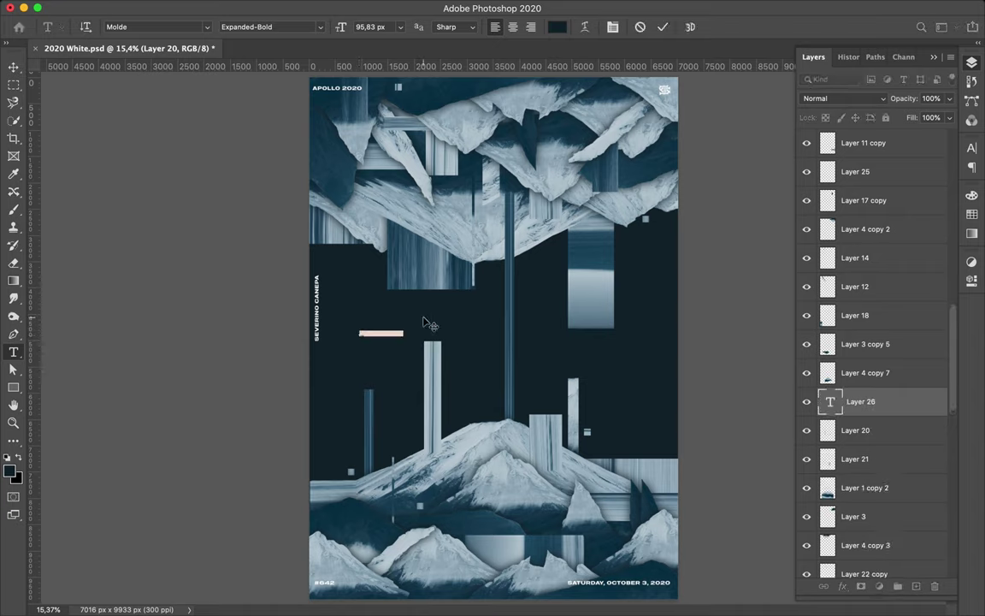
key("BackSpace")
left_click(663, 26)
left_click(972, 213)
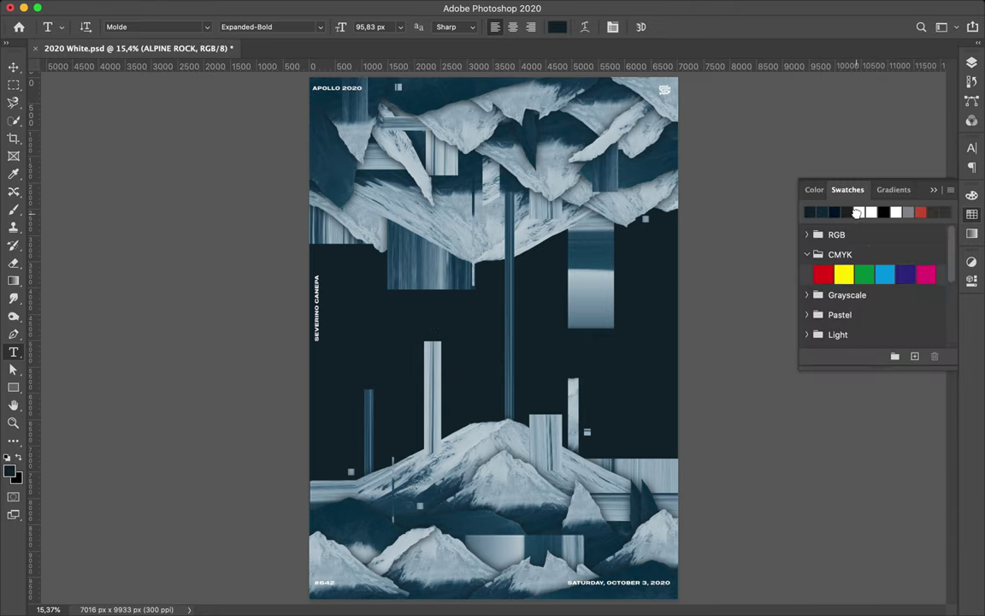
left_click(810, 212)
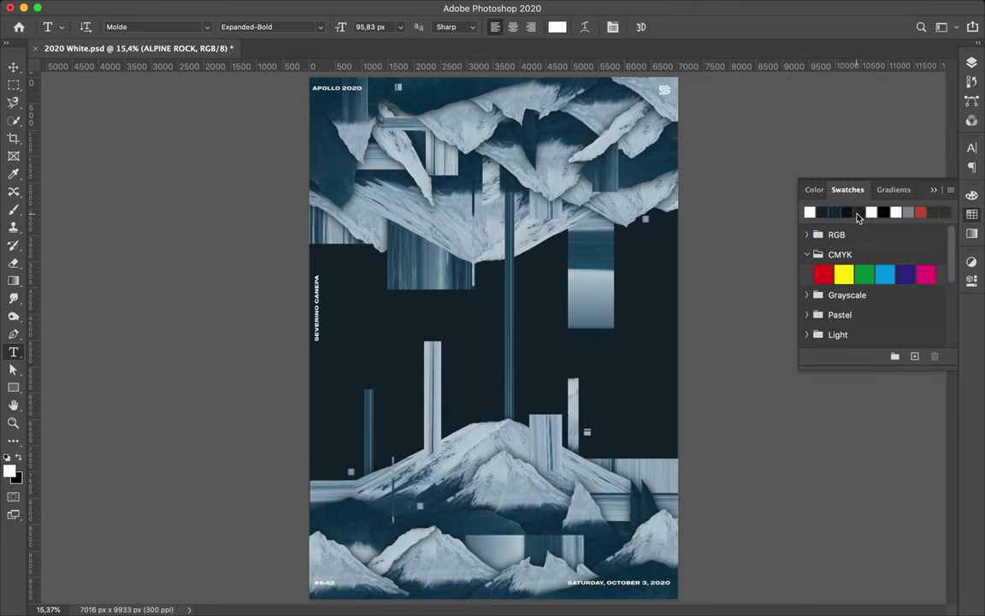
left_click(454, 329)
type("#18")
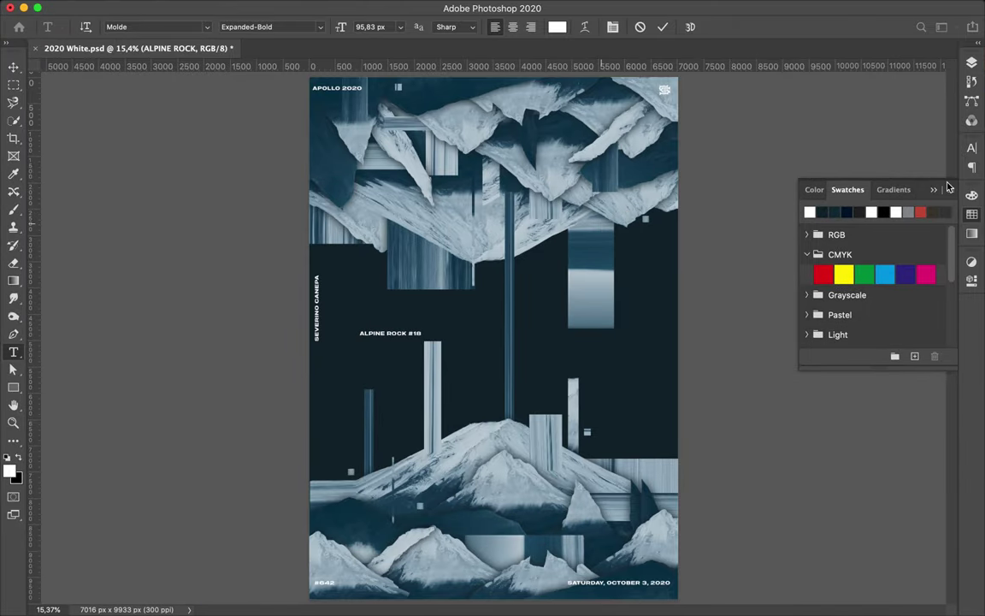
key("super+Return")
Raise the title's tracking to 3440, centre it and begin rotating it
left_click(972, 147)
left_click(918, 198)
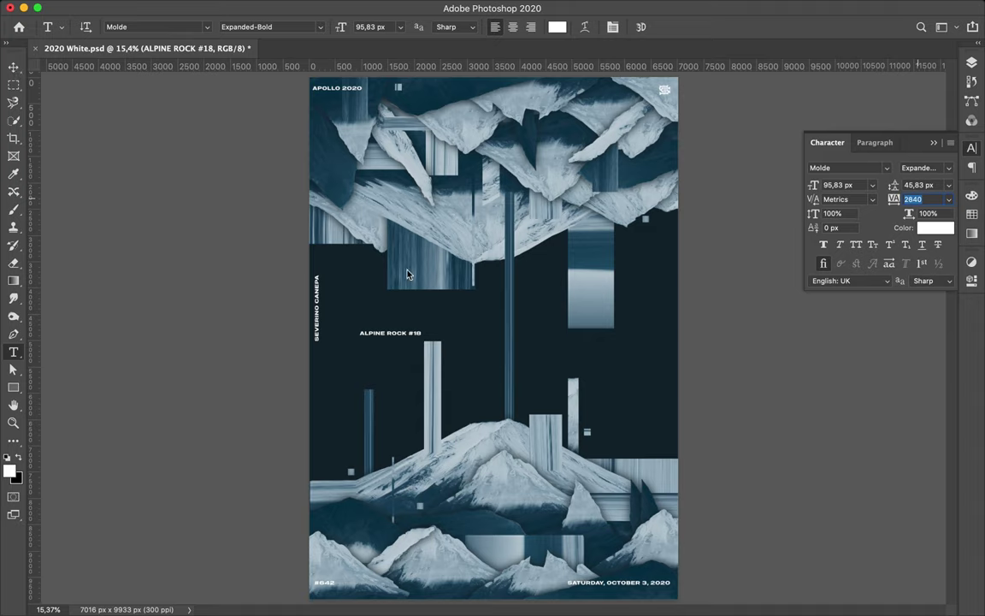
key("shift+Up")
key("shift+Up")
left_click(12, 66)
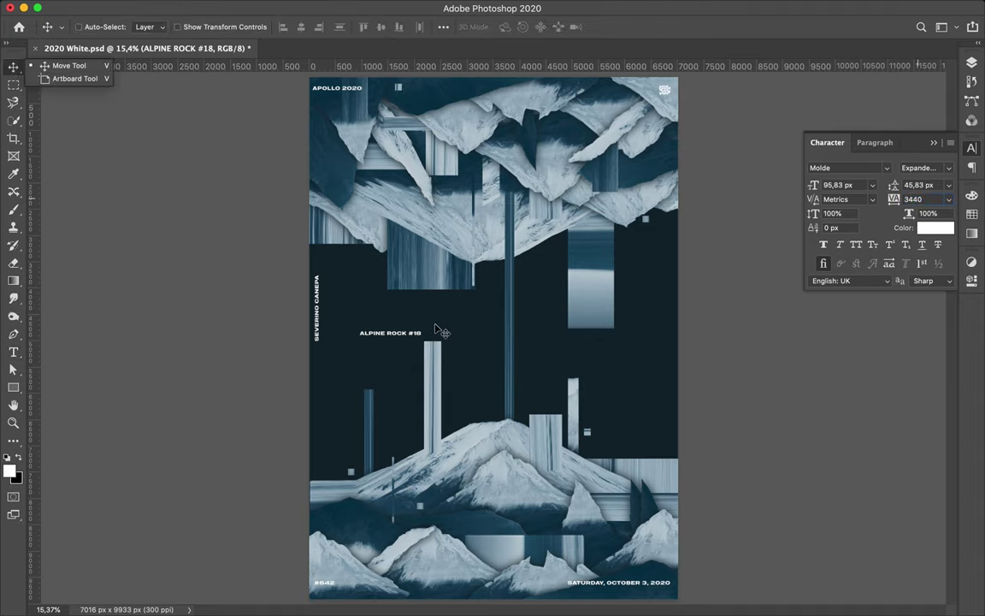
left_click_drag(399, 295, 413, 331)
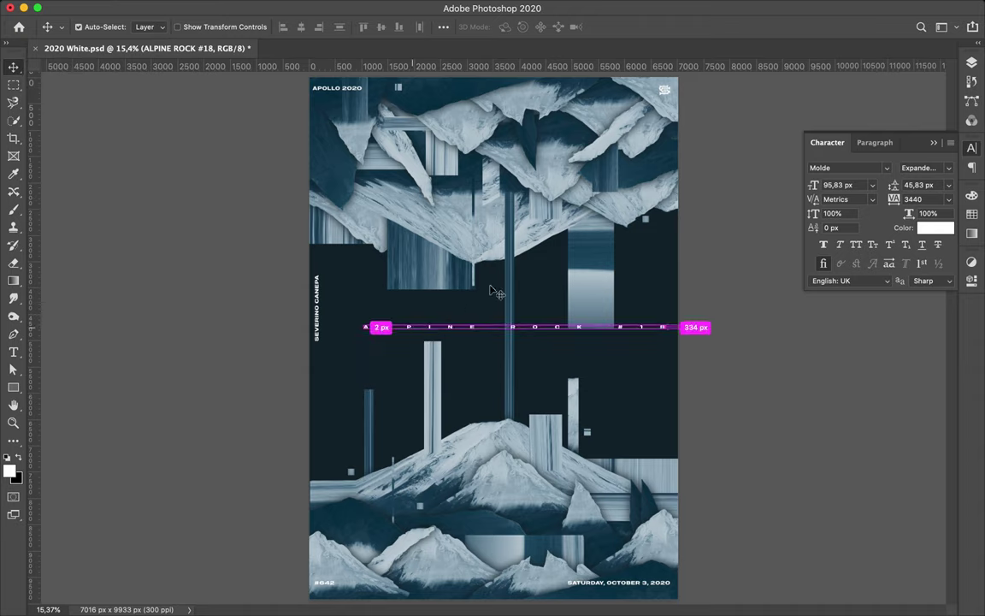
key("ctrl+t")
left_click_drag(675, 308, 484, 245)
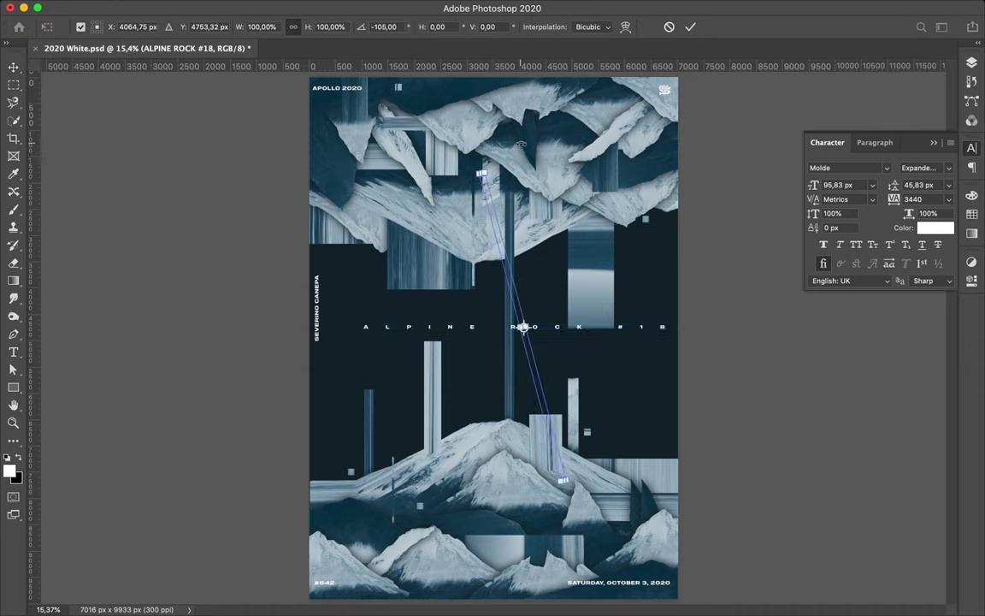
Rotate the ALPINE ROCK #18 title to -90° and move it left and up
mouse_move(481, 173)
left_mouse_down()
mouse_move(484, 153)
mouse_move(523, 128)
left_mouse_up()
key("ctrl+z")
key("Return")
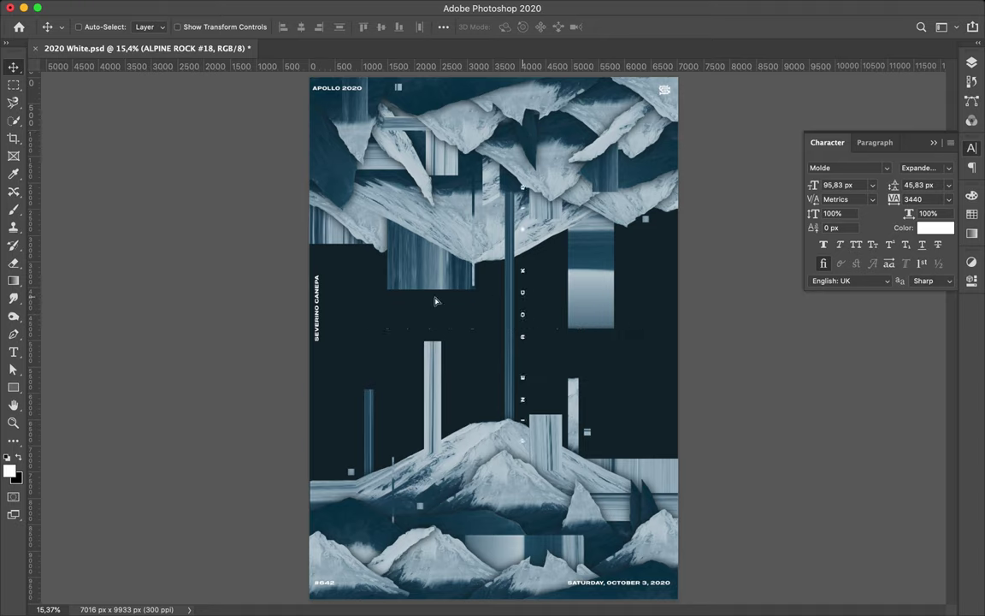
left_click_drag(435, 301, 384, 257)
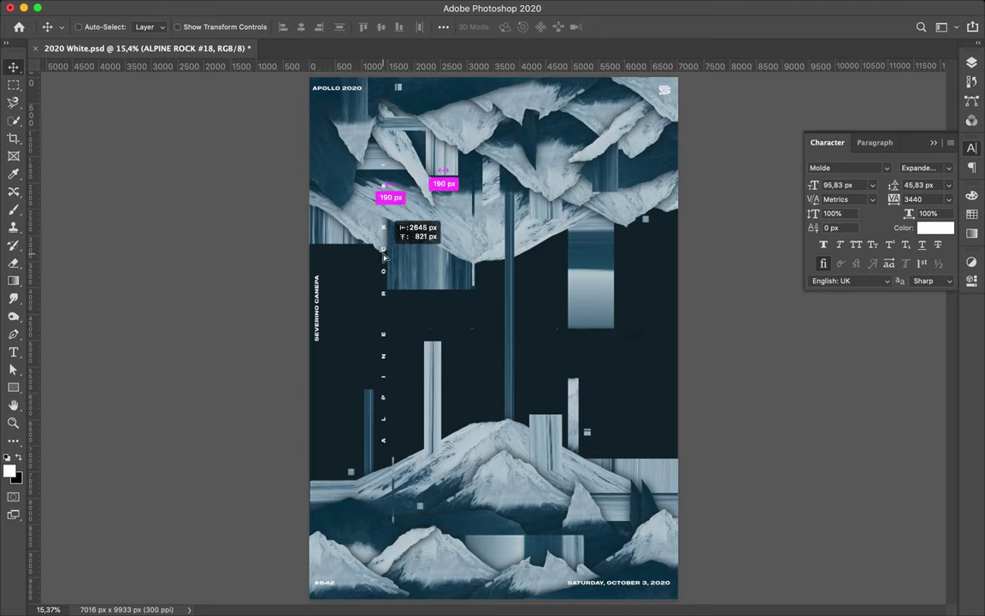
left_click_drag(384, 257, 383, 233)
Place the title layer below Layer 4 copy and add a duplicate shifted right
key("F7")
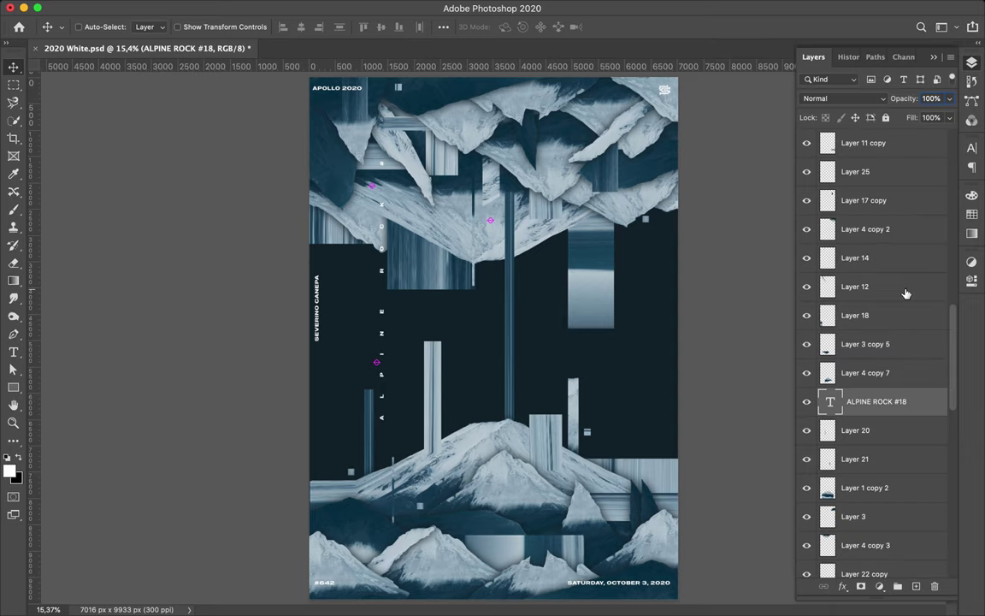
scroll(906, 293, "down", 5)
mouse_move(888, 202)
left_mouse_down()
mouse_move(888, 481)
mouse_move(871, 485)
mouse_move(872, 522)
left_mouse_up()
scroll(877, 427, "down", 3)
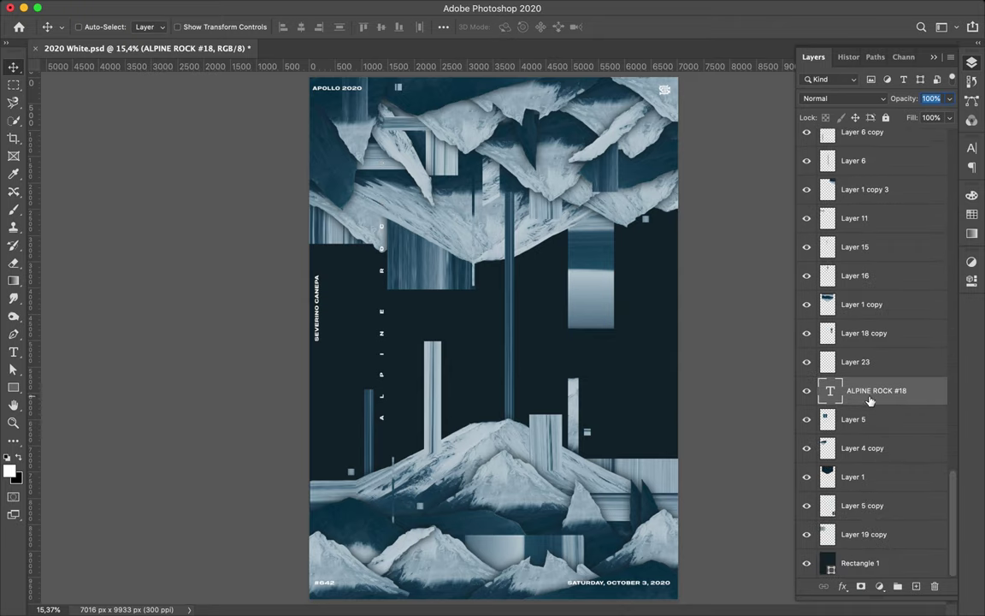
left_click_drag(869, 400, 872, 462)
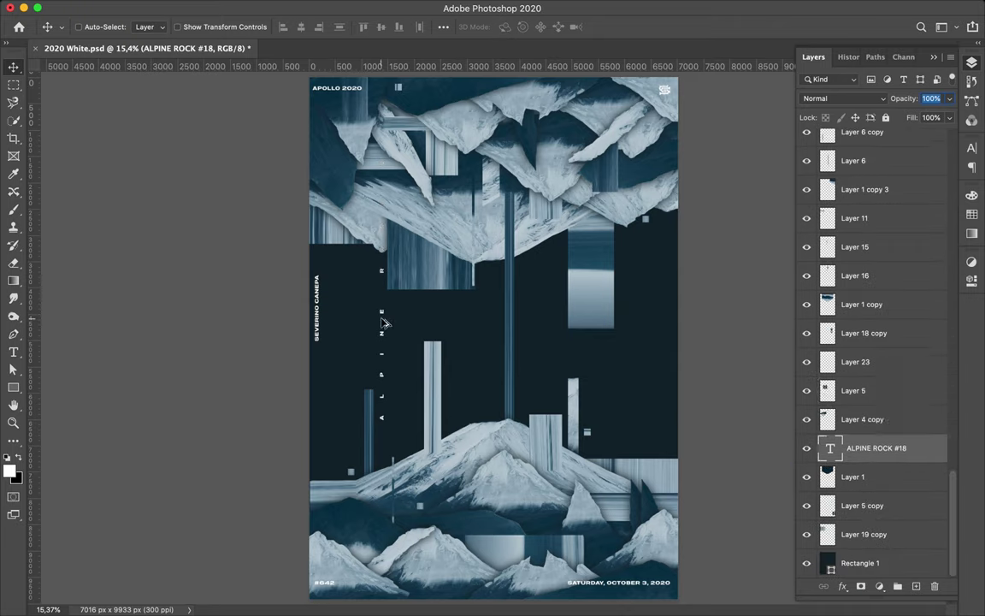
left_click_drag(384, 323, 623, 420)
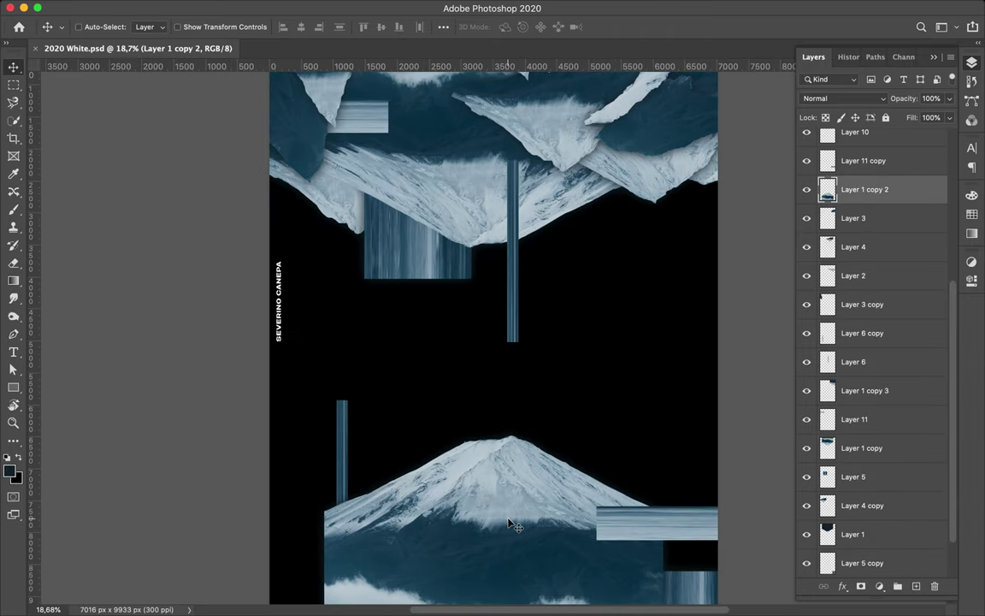
Cut a mountain shard with the Magnetic Lasso onto its own layer and tilt it diagonally
key("l")
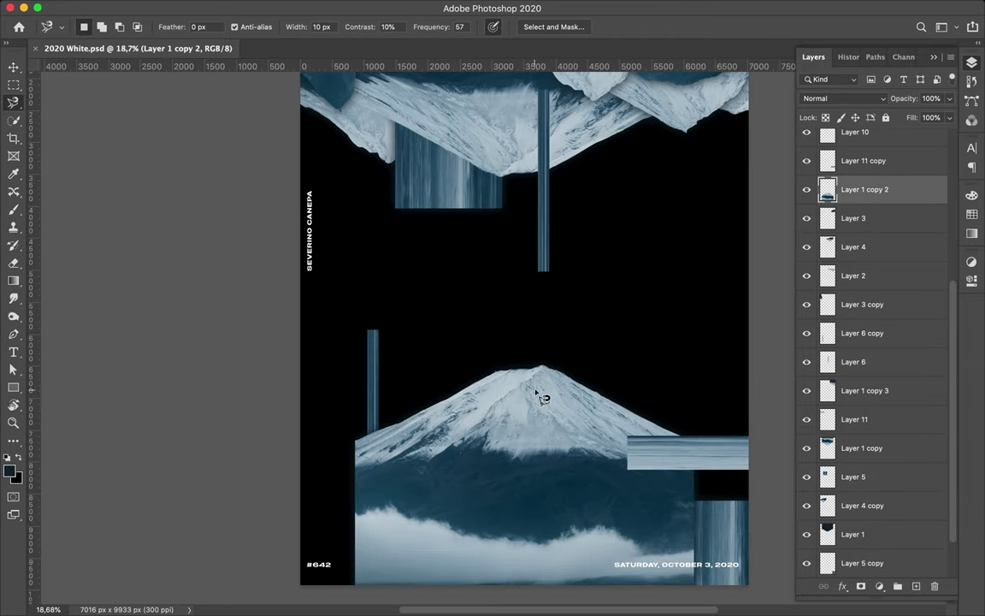
left_click(544, 367)
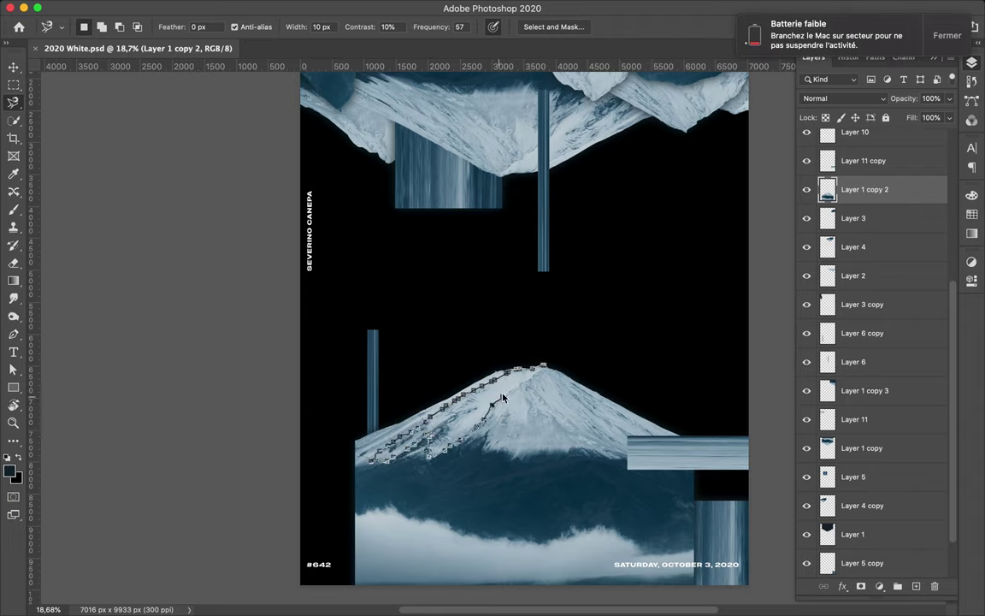
left_click(549, 369)
key("ctrl+j")
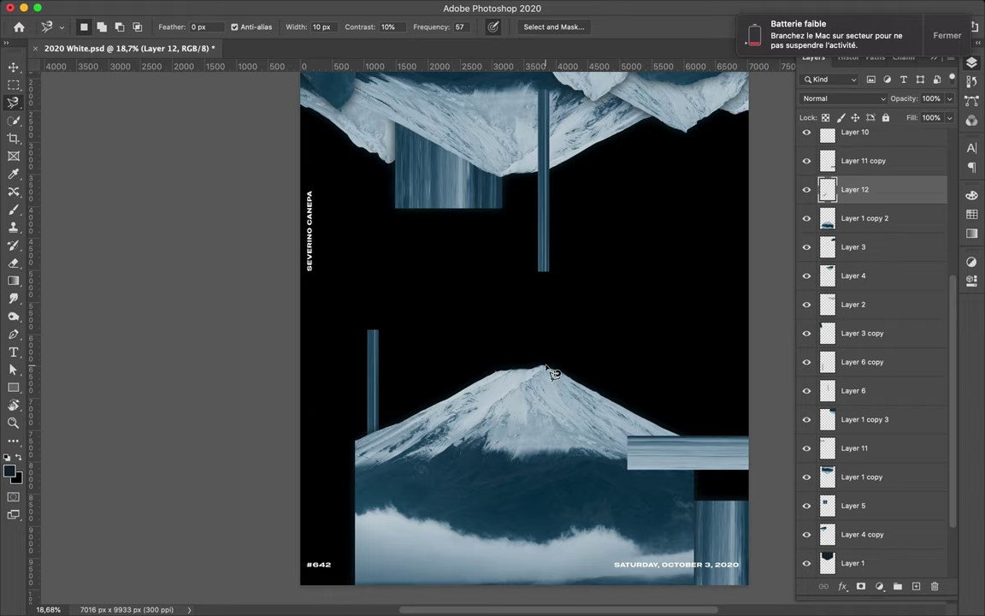
key("v")
scroll(473, 406, "up", 5)
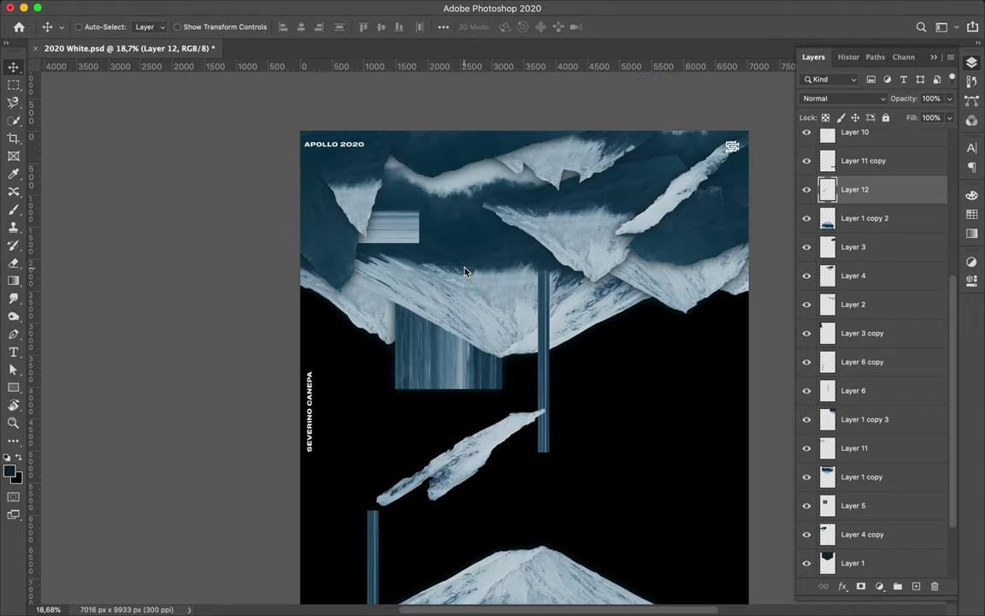
key("ctrl+t")
left_click_drag(466, 383, 548, 466)
key("Return")
Create a dark shard-shaped shadow layer with an 85.4 px Gaussian Blur
key("ctrl+j")
key("b")
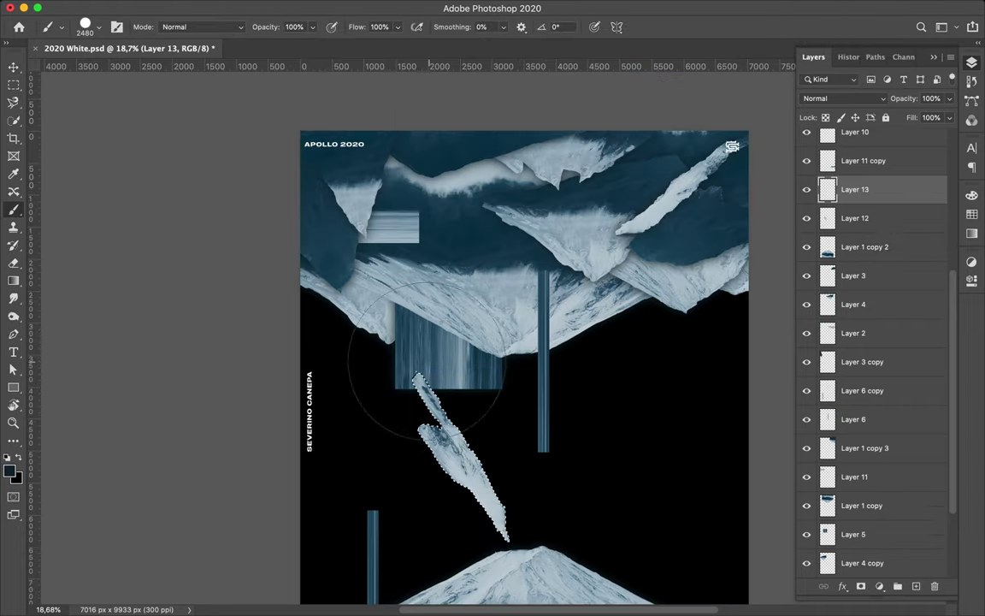
key("m")
left_click(347, 10)
left_click(561, 244)
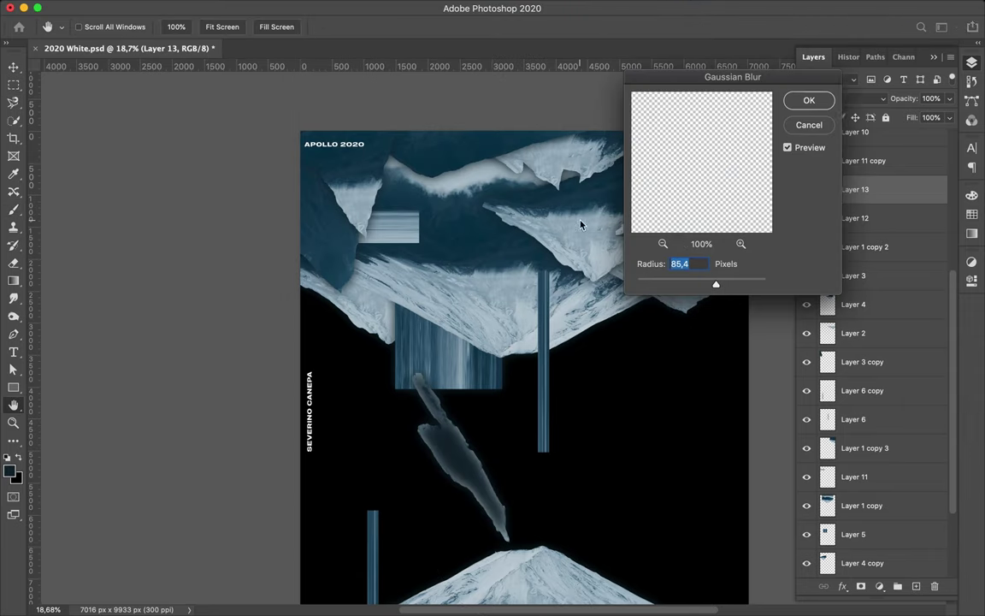
left_click(810, 101)
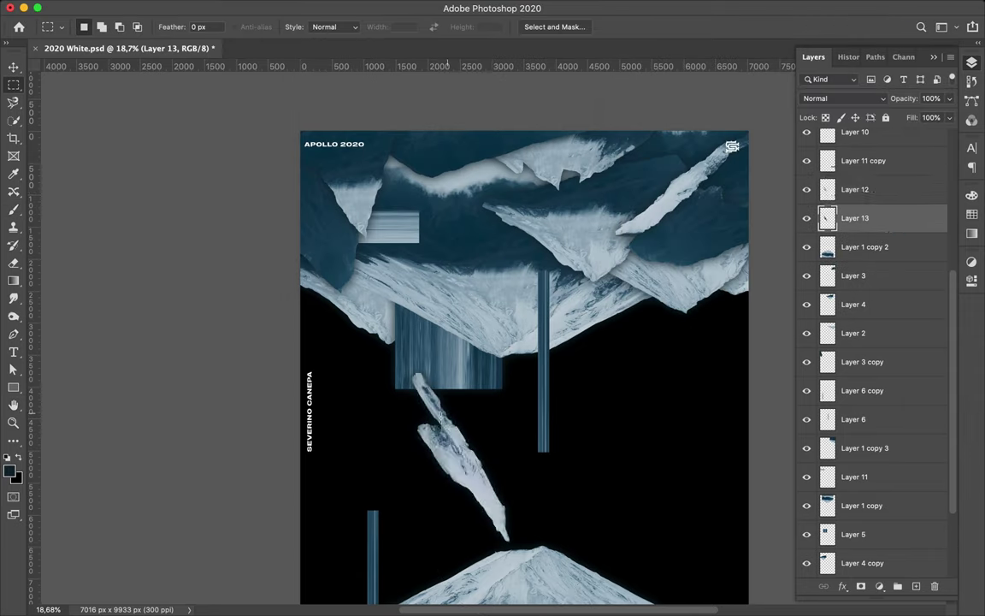
key("ctrl+z")
Put the shadow beneath the shard and move the shard up into the top cluster
key("v")
left_click_drag(423, 389, 414, 209)
scroll(494, 417, "down", 5)
Outline the lower Mount Fuji's summit with the Magnetic Lasso and paste it as a new layer
scroll(493, 417, "right", 1)
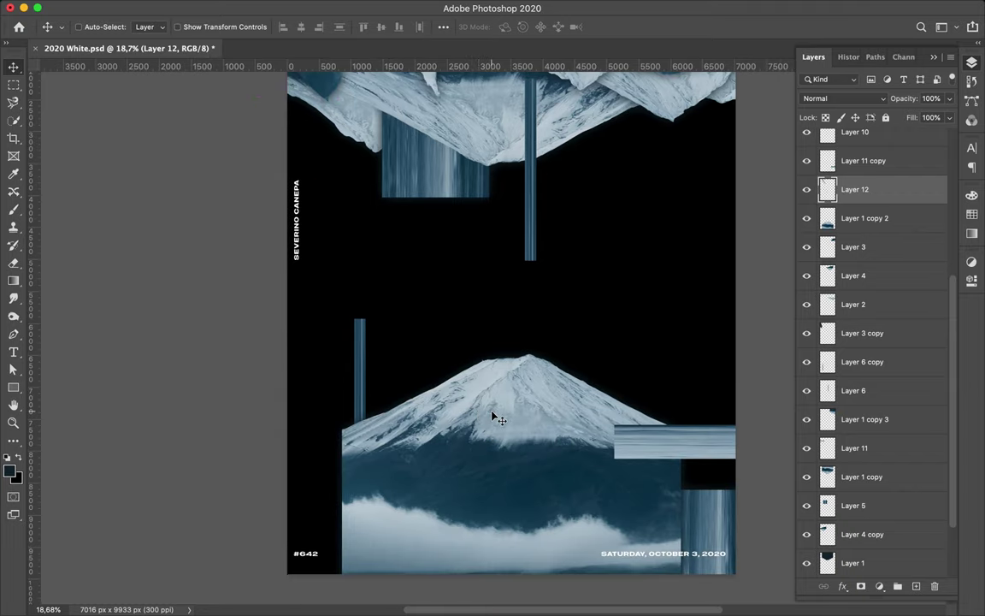
key("l")
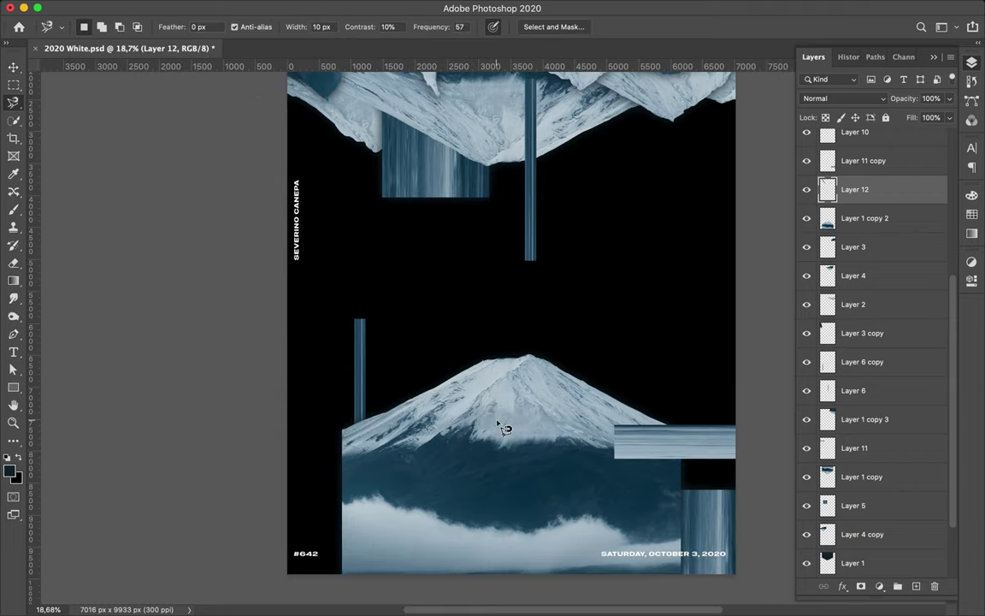
left_click(531, 357)
left_click(531, 356)
key("super+c")
left_click(610, 215)
double_click(864, 218)
key("super+d")
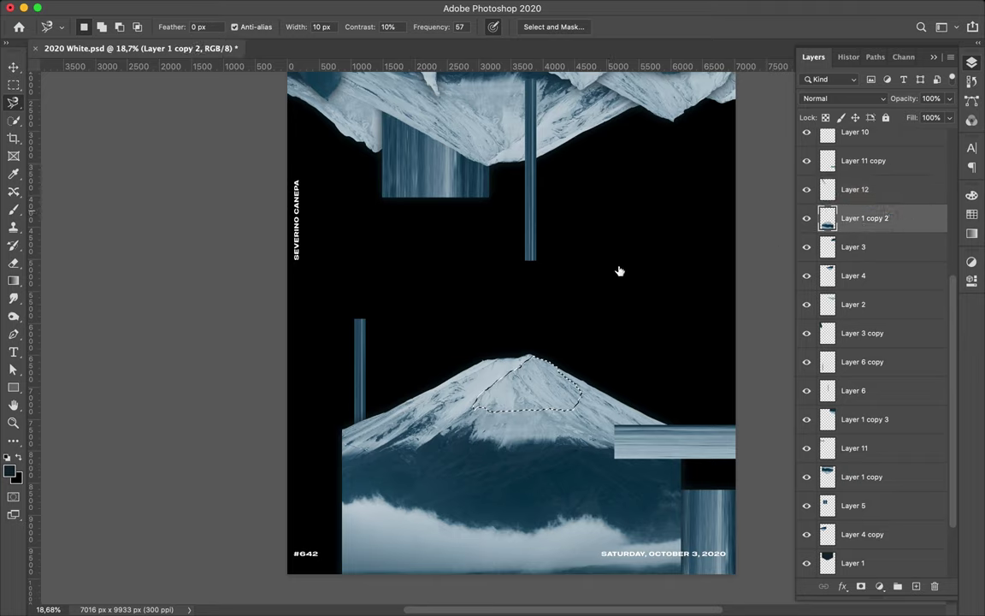
key("super+shift+alt+n")
key("v")
key("super+v")
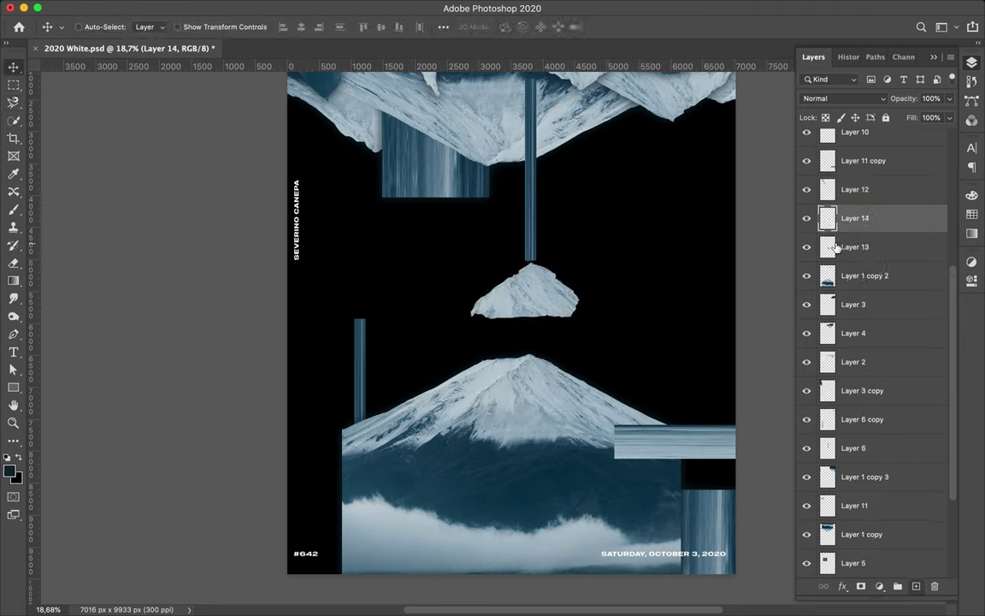
Paint a dark copy of the summit shape and reapply Gaussian Blur to it
key("b")
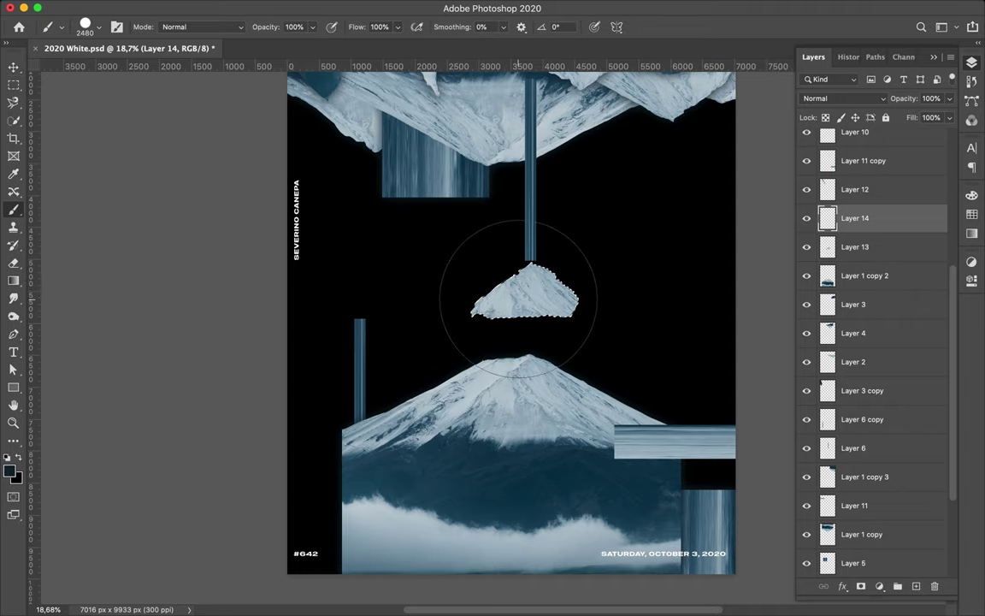
left_click_drag(522, 284, 659, 284)
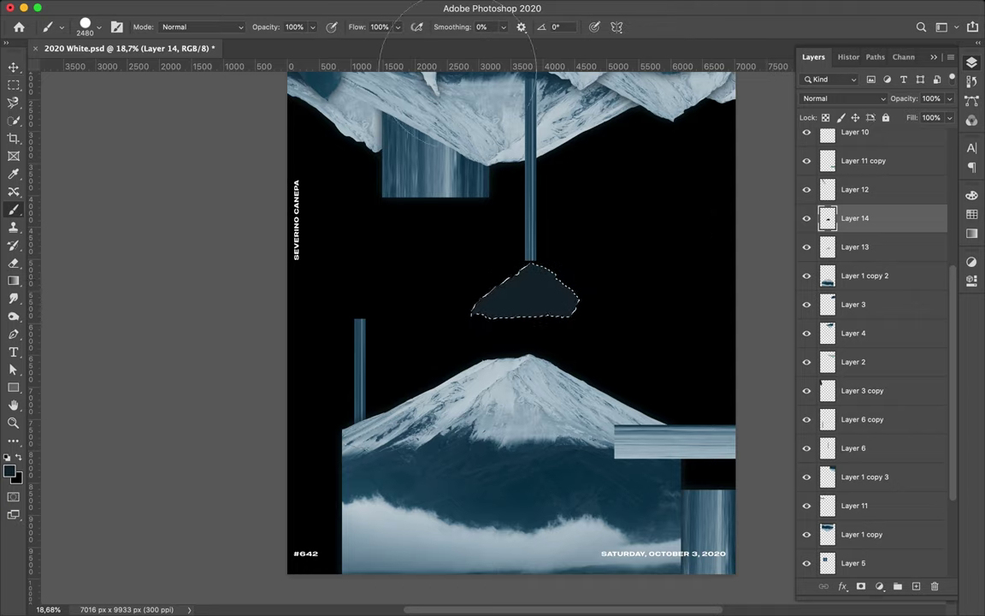
key("m")
key("b")
key("m")
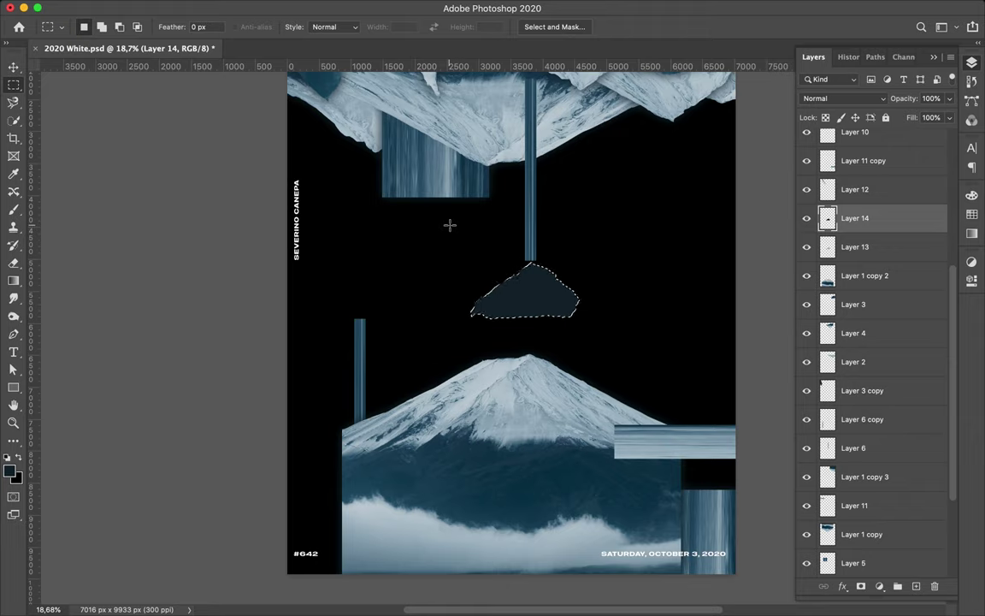
key("super+d")
left_click(320, 8)
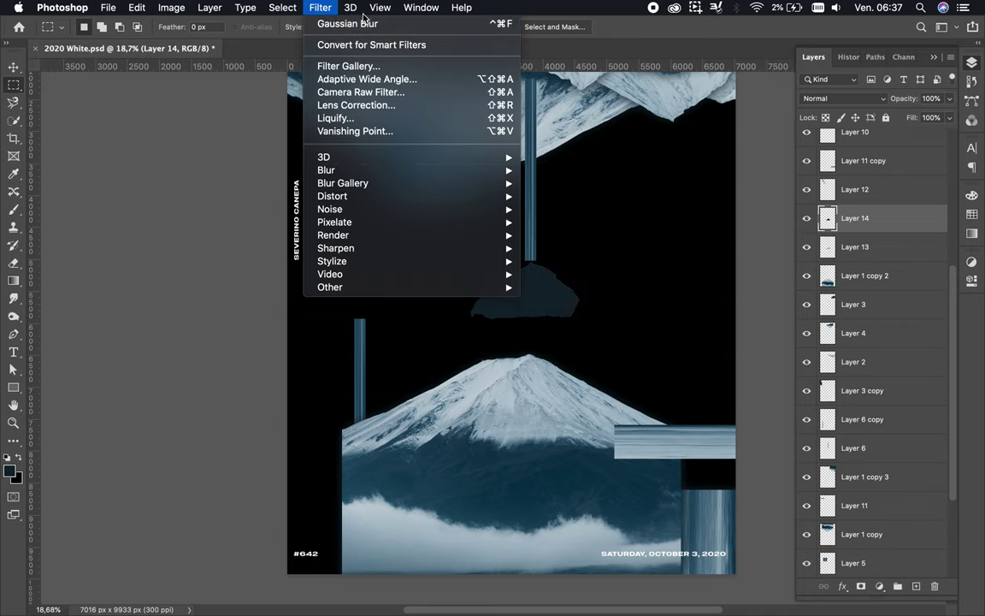
key("Escape")
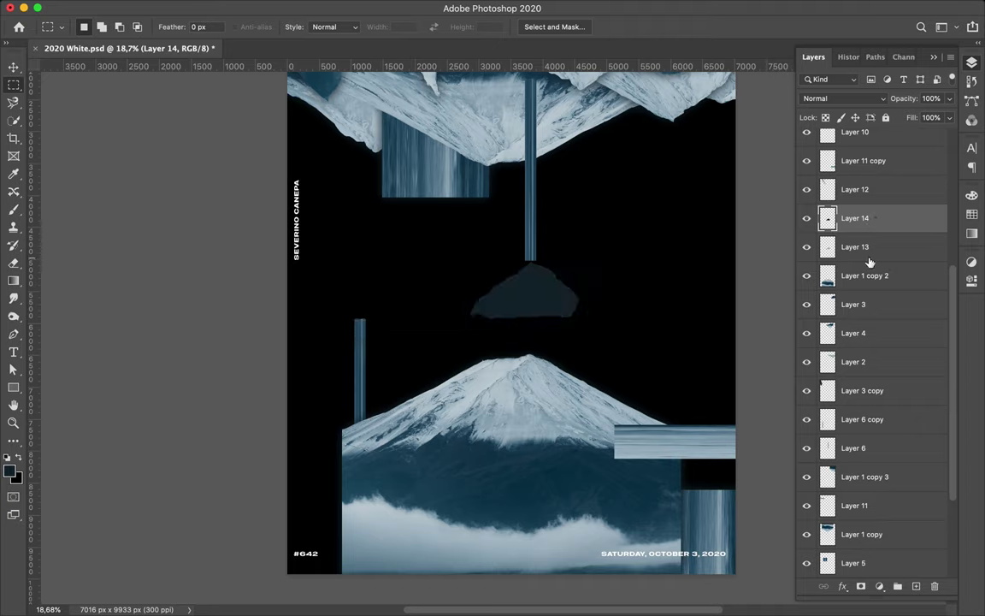
Place the blurred shadow beneath the summit and merge both layers into Layer 13
left_click_drag(872, 221, 873, 236)
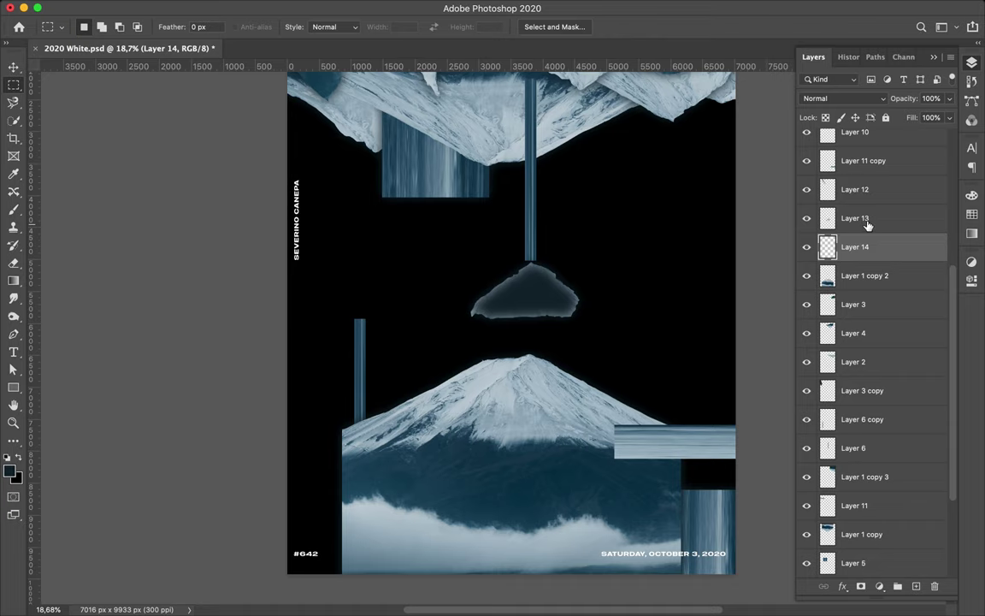
double_click(867, 221)
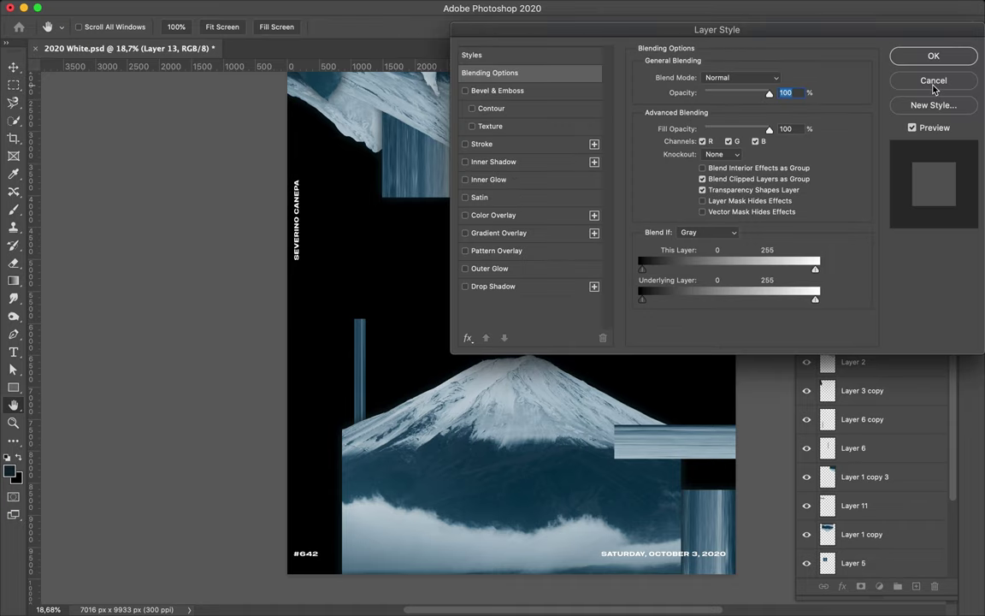
left_click(933, 82)
left_click(882, 250, "shift")
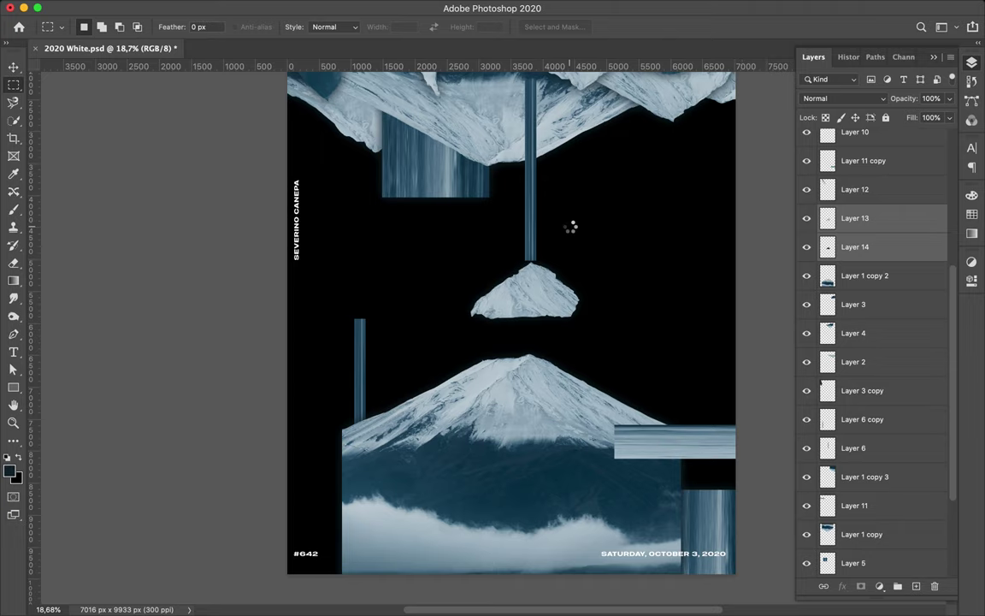
scroll(556, 244, "up", 1)
key("ctrl+t")
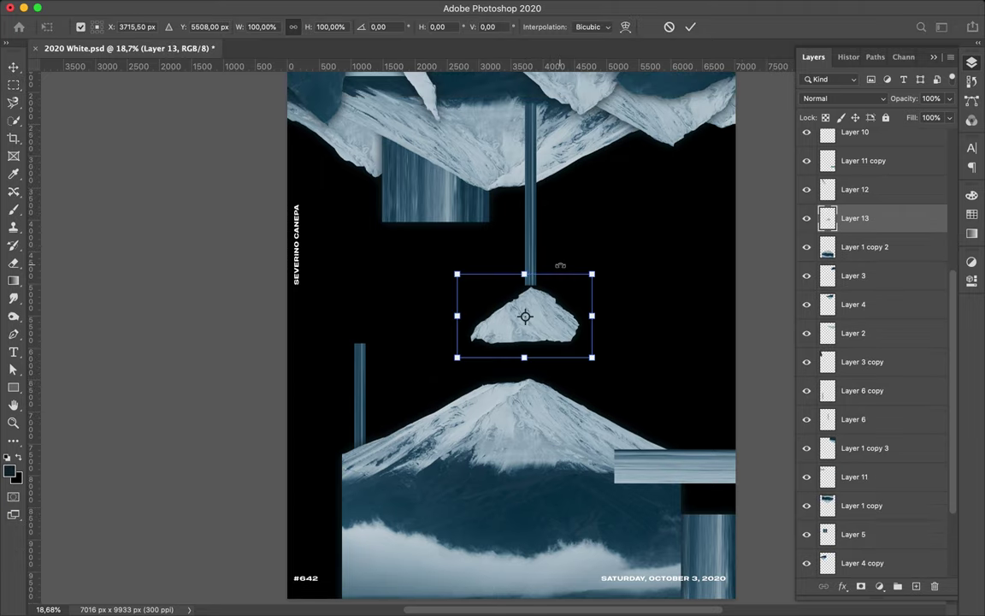
Rotate the small peak 180° and move it up into the top mountain cluster
left_click_drag(560, 266, 530, 336)
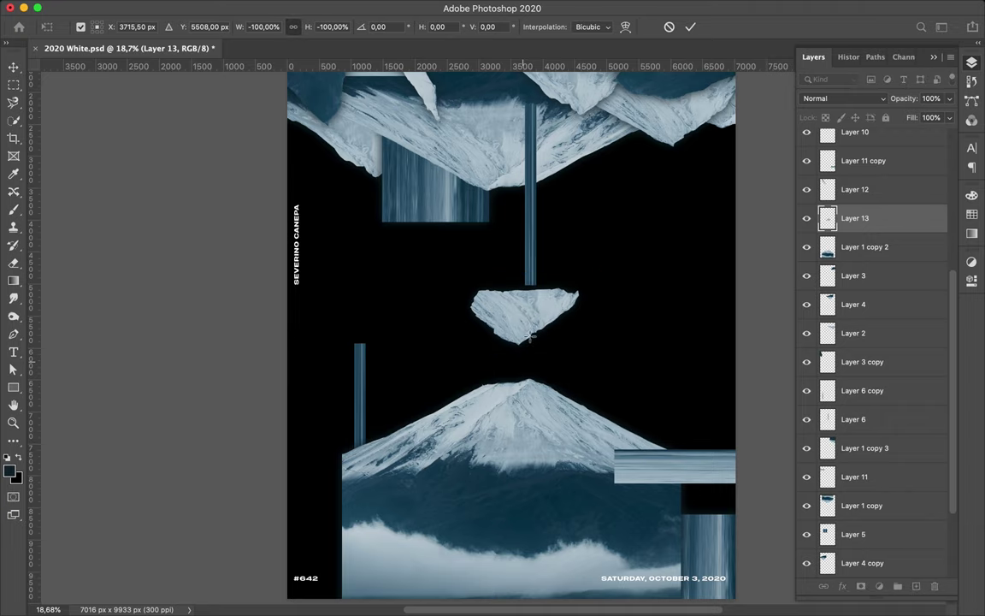
key("Return")
left_click_drag(530, 329, 650, 82)
Restack Layer 13 just beneath Layer 4 in the Layers panel
scroll(590, 203, "up", 2)
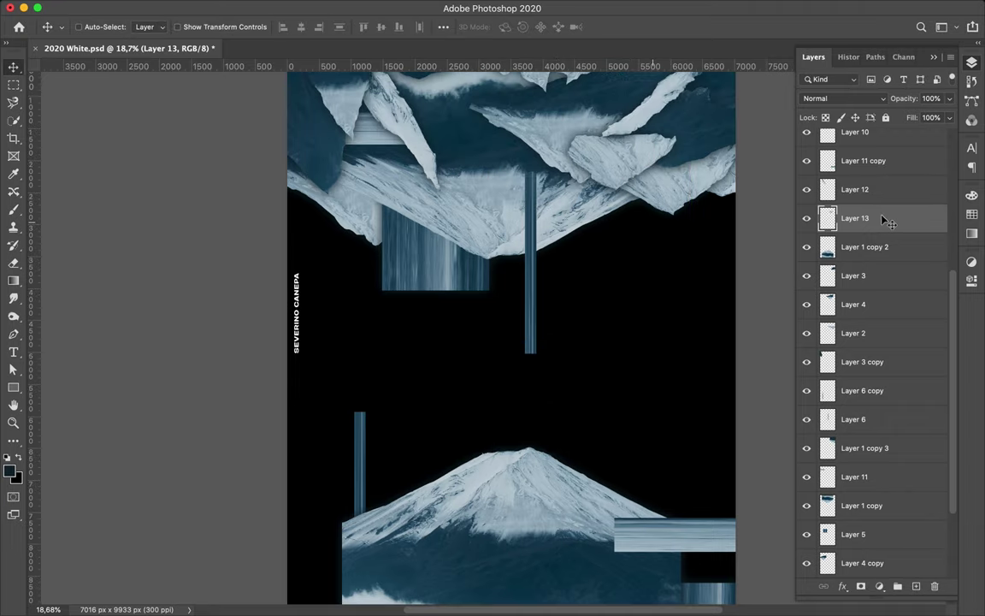
left_click_drag(882, 246, 863, 433)
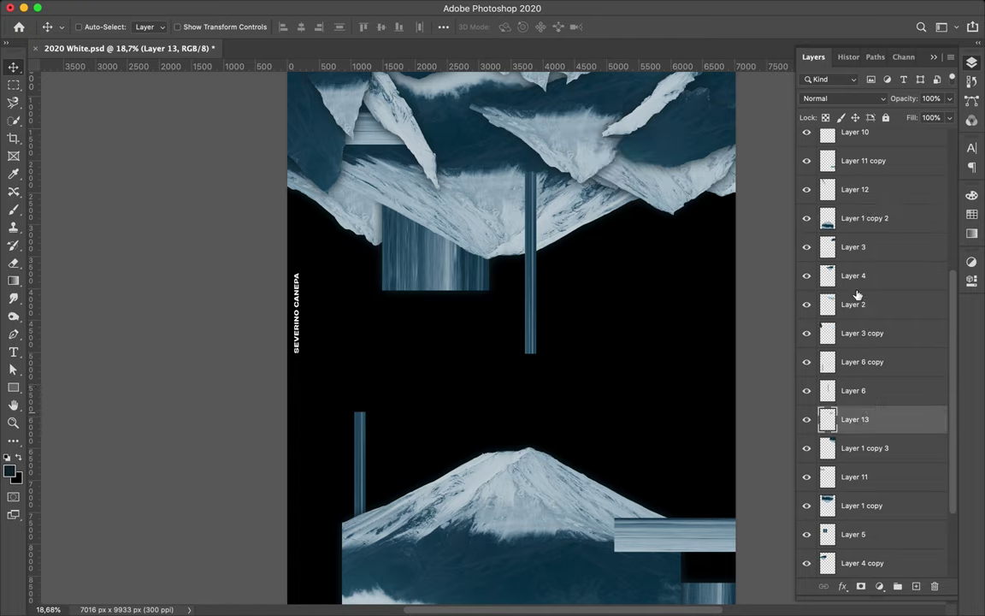
left_click_drag(858, 295, 863, 317)
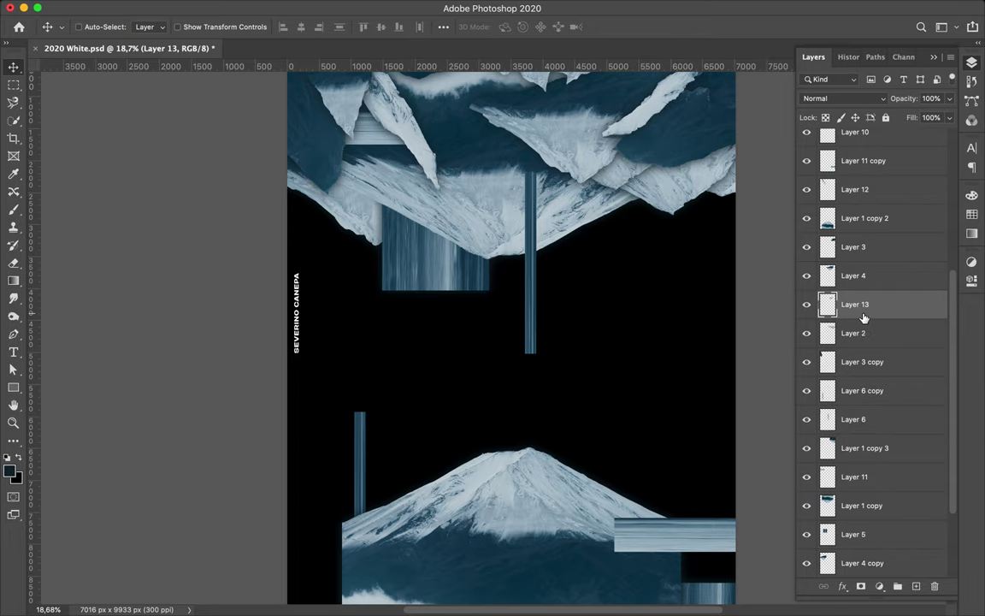
scroll(678, 228, "up", 5)
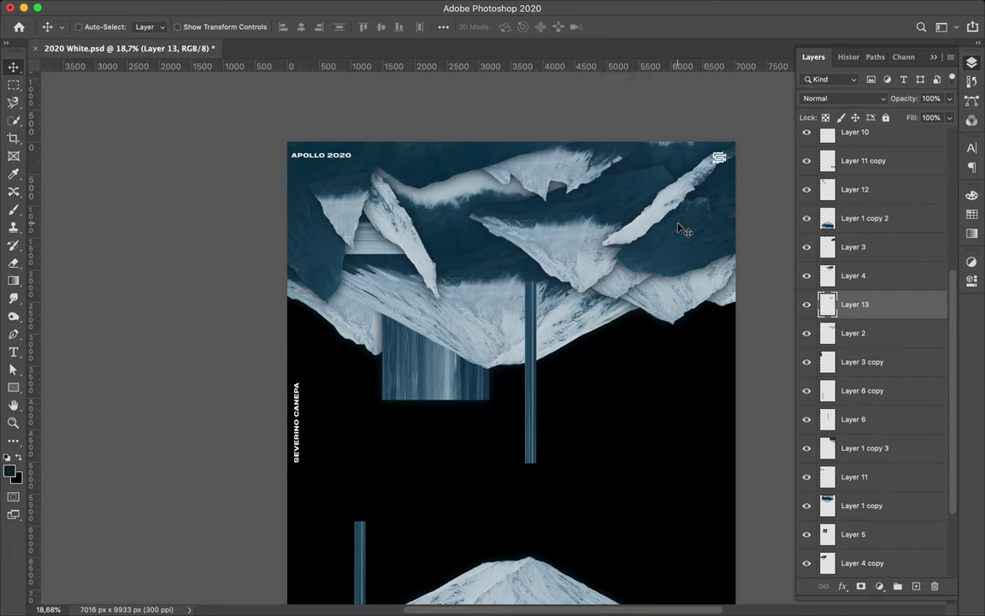
left_click(584, 265)
Make two offset duplicates of the Layer 4 piece, raising one above Layer 12
left_click_drag(623, 201, 682, 178)
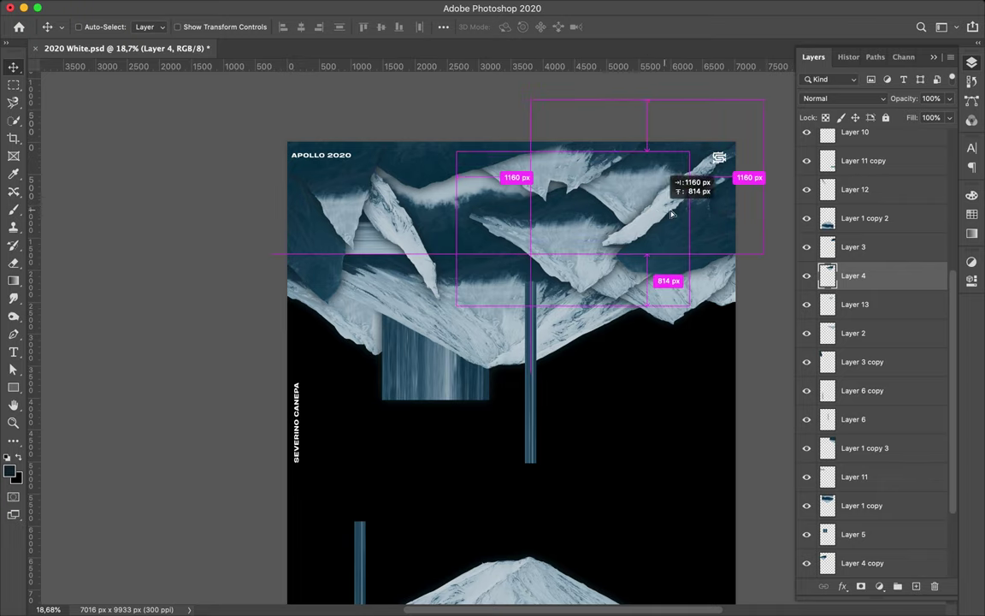
left_click_drag(872, 275, 873, 189)
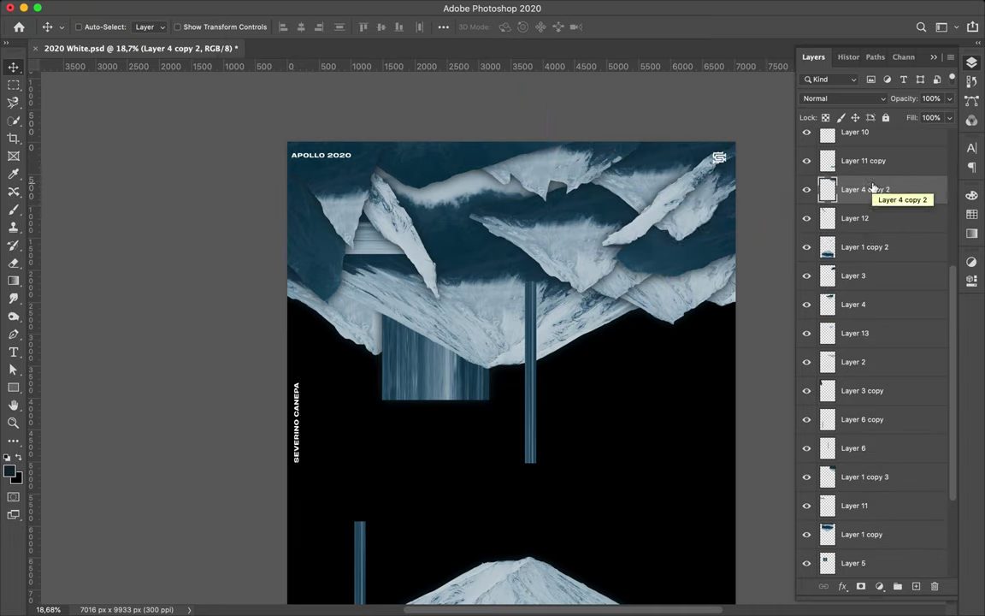
left_click(576, 264)
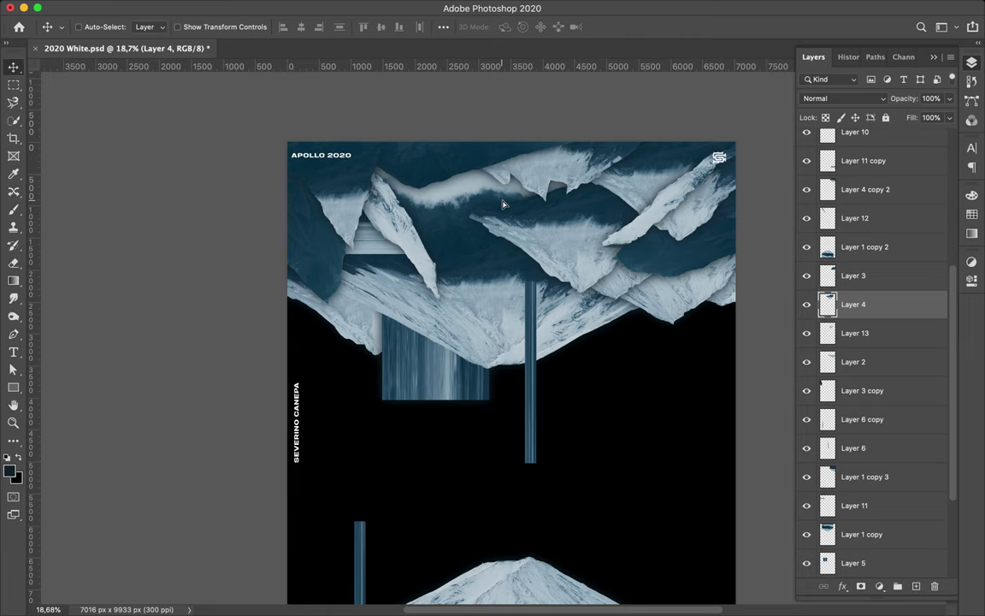
mouse_move(503, 204)
left_mouse_down()
mouse_move(472, 205)
mouse_move(548, 175)
mouse_move(505, 183)
left_mouse_up()
Duplicate the Layer 3 copy piece and rotate the new copy to -150°
left_click(324, 265)
left_click_drag(865, 419, 851, 323)
key("ctrl+t")
mouse_move(539, 115)
left_mouse_down()
mouse_move(612, 161)
mouse_move(599, 141)
mouse_move(616, 140)
mouse_move(560, 221)
left_mouse_up()
key("Return")
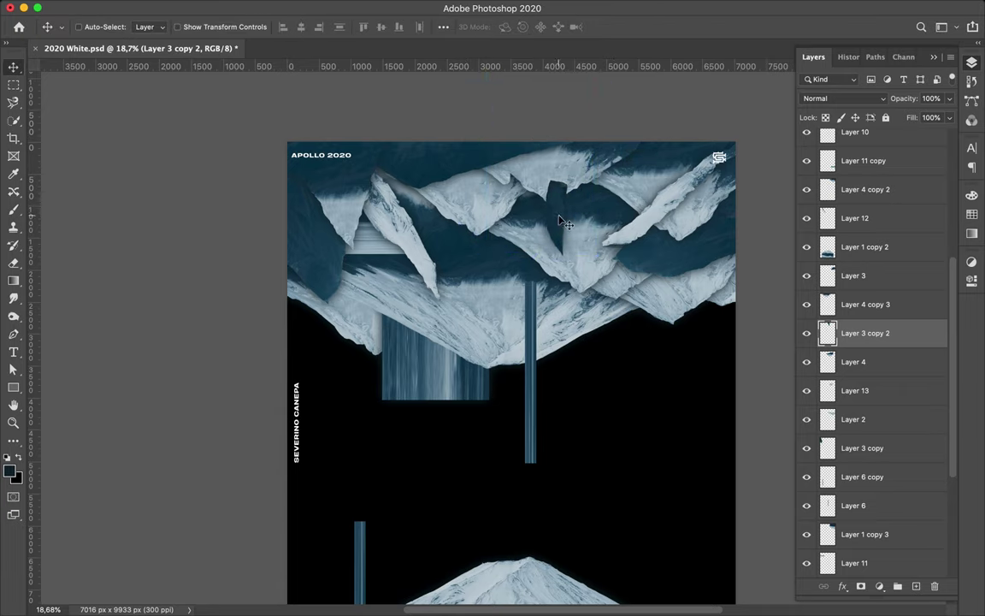
Add Layer 4 copy 4 and stack it between Layer 7 and Layer 8
left_click(575, 164, "ctrl")
left_click_drag(576, 164, 607, 173)
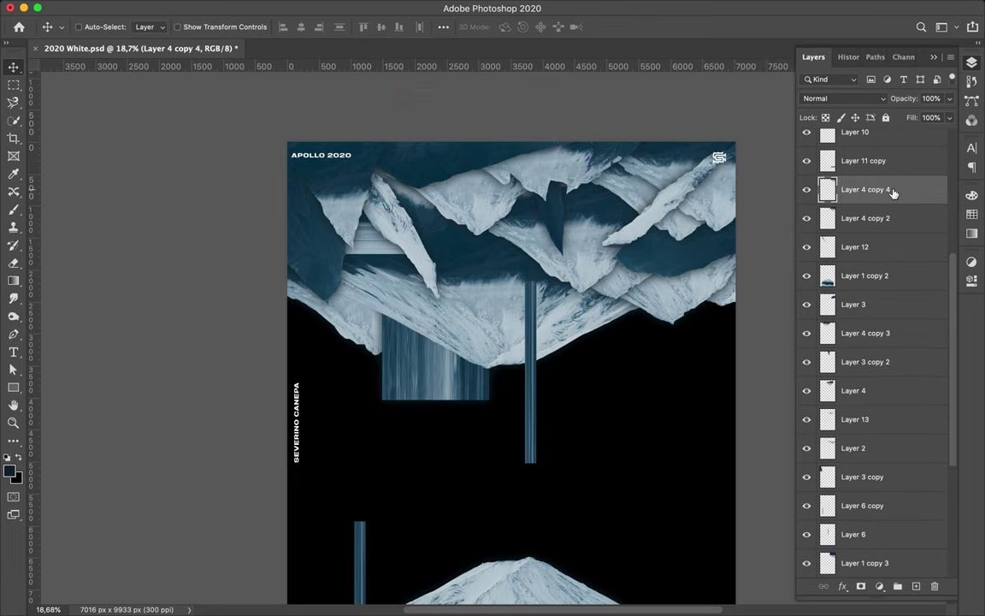
scroll(892, 193, "up", 3)
left_click_drag(889, 320, 881, 190)
left_click_drag(684, 171, 657, 195)
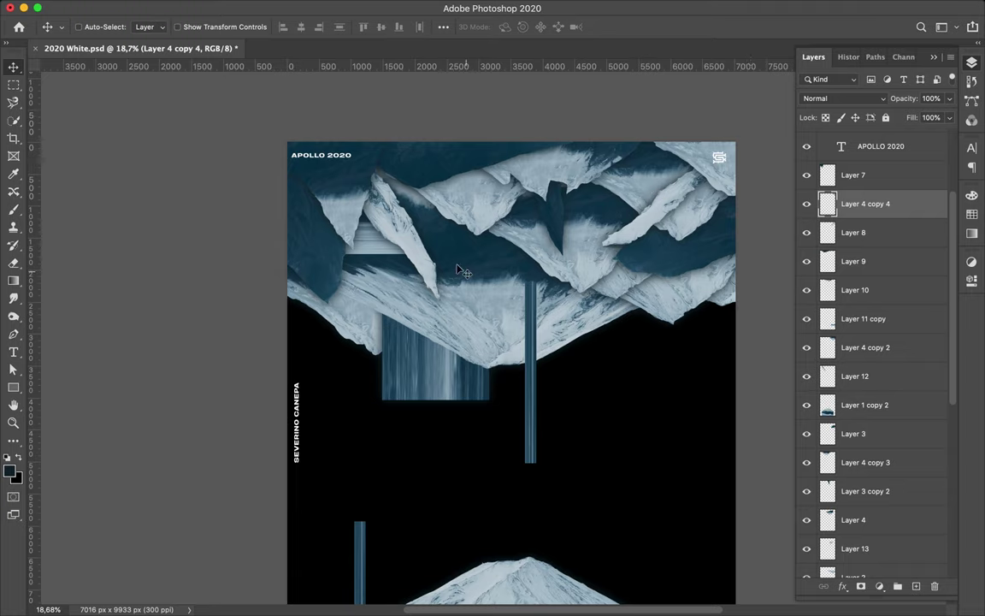
Copy a slice of Layer 12 onto its own layer and stretch it to 1168 px wide
left_click(386, 209)
key("m")
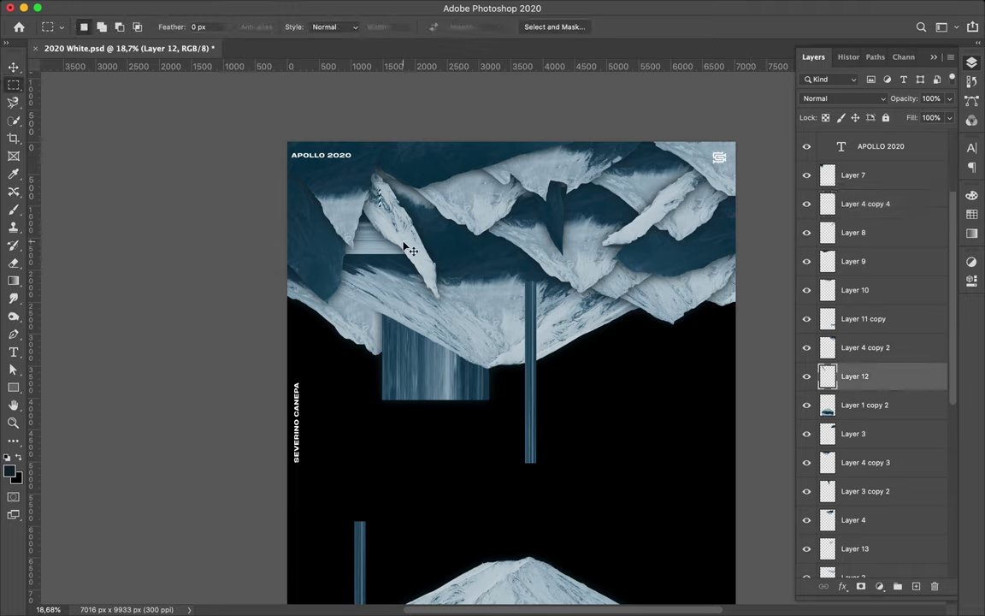
key("ctrl+j")
key("ctrl+t")
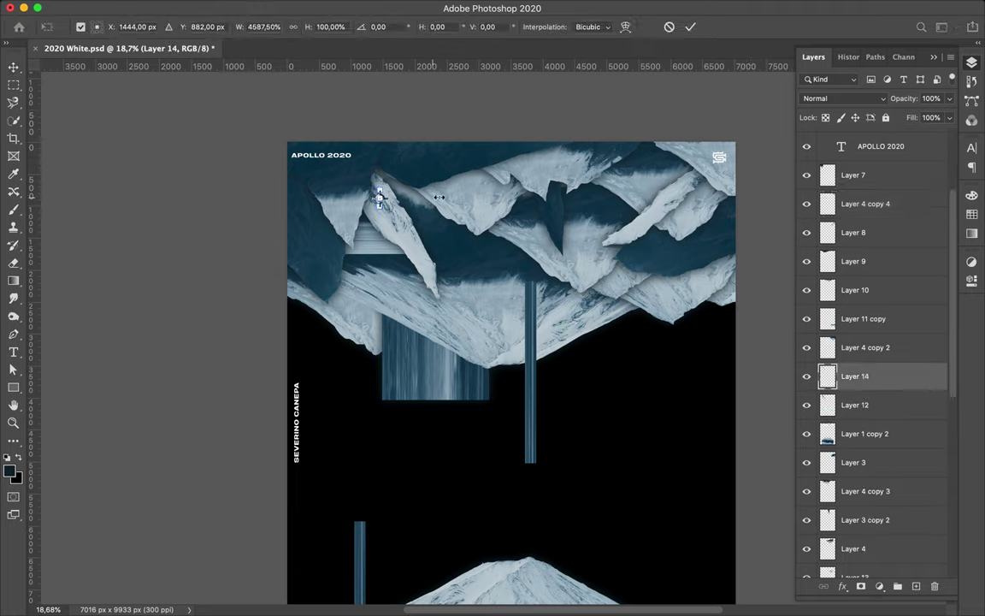
left_click_drag(381, 197, 459, 198)
key("Return")
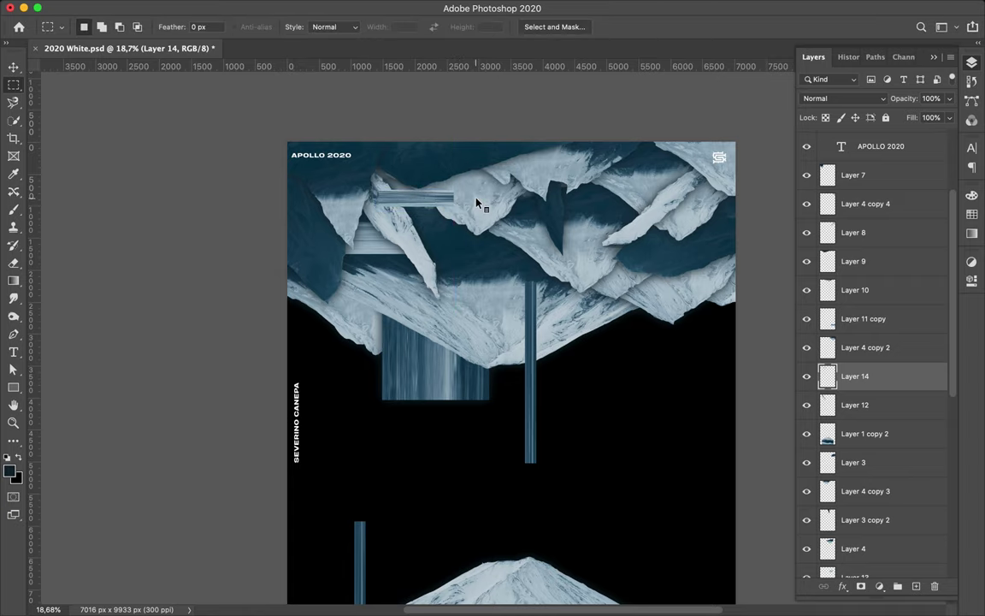
left_click(830, 491)
left_click(855, 376)
key("ctrl+d")
Copy a thin vertical sliver from Layer 1 copy onto a new strip layer and position it
scroll(489, 274, "down", 1)
key("v")
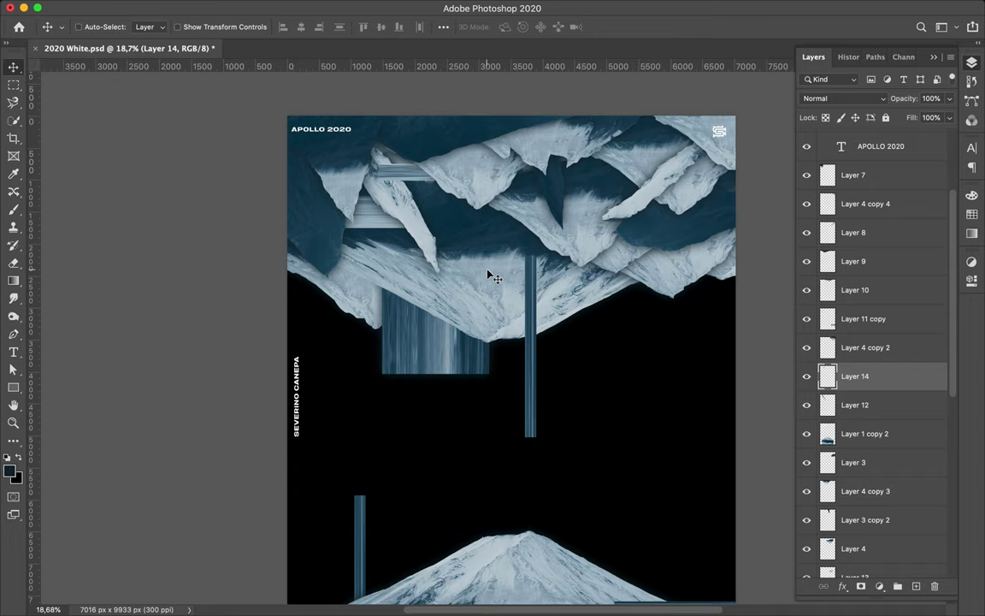
key("m")
left_click_drag(486, 208, 490, 359)
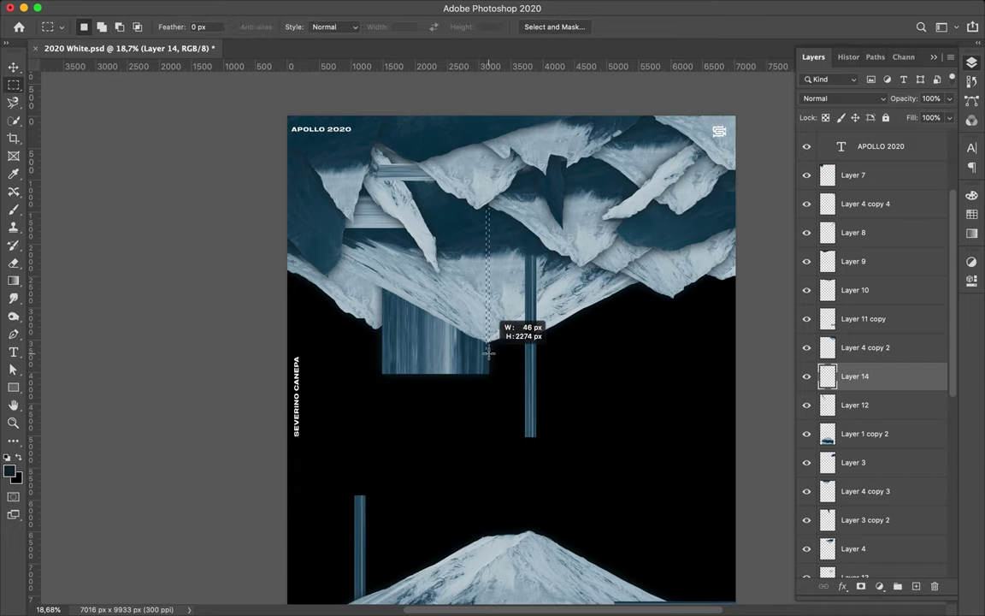
key("ctrl+c")
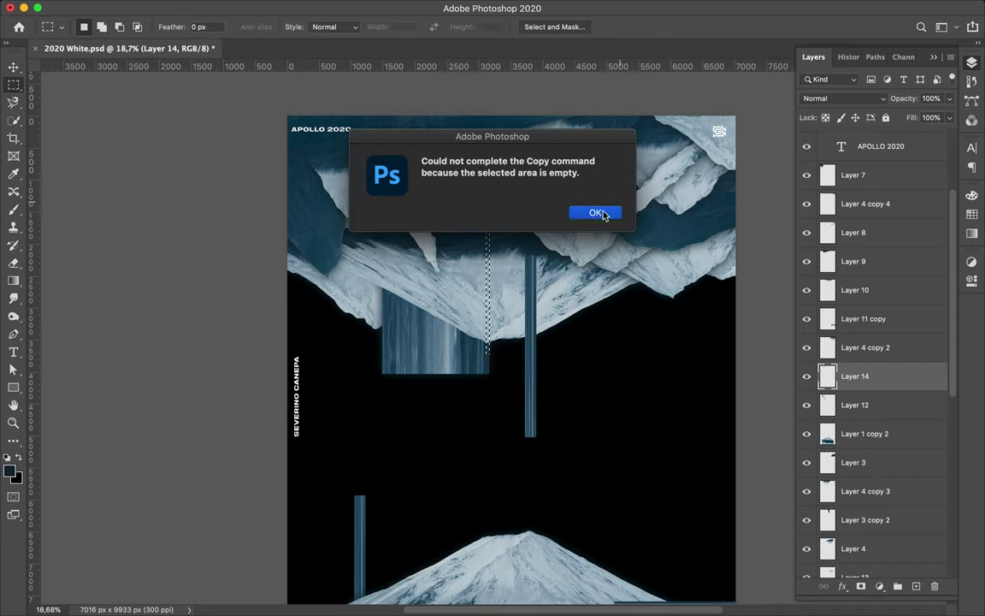
left_click(597, 213)
left_click(452, 259, "ctrl")
key("ctrl+j")
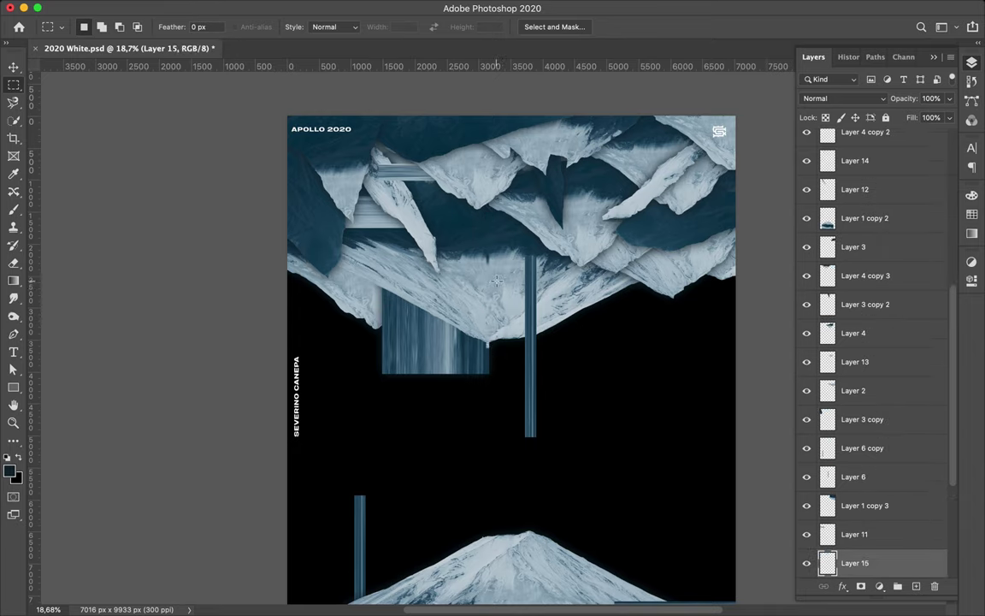
key("v")
left_click_drag(494, 281, 490, 306)
Copy another tall thin sliver onto Layer 16 and move it up and left
key("m")
mouse_move(559, 206)
left_mouse_down()
mouse_move(567, 325)
mouse_move(579, 331)
left_mouse_up()
key("ctrl+c")
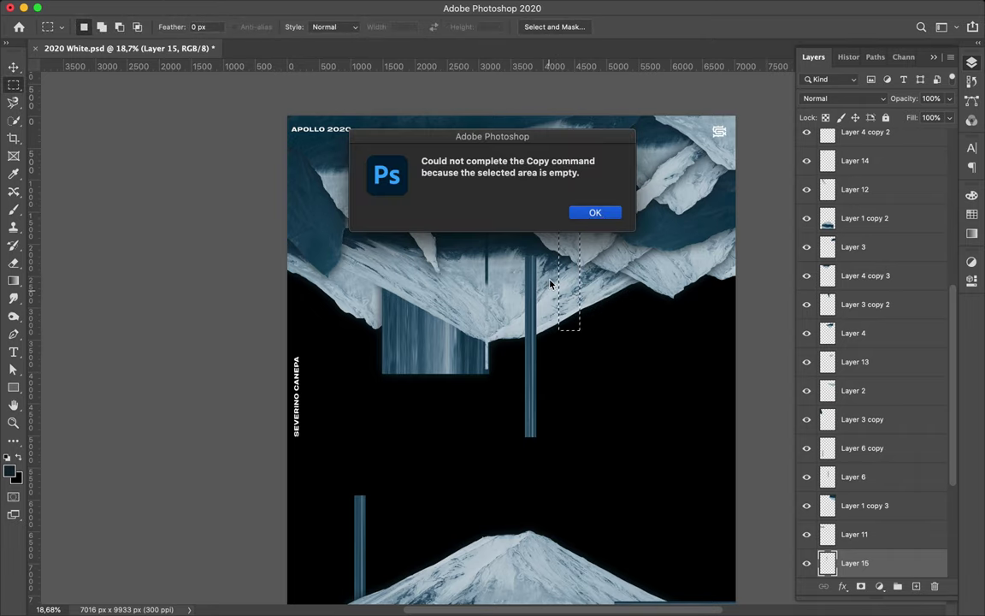
key("Return")
key("ctrl+shift+c")
key("ctrl+v")
key("v")
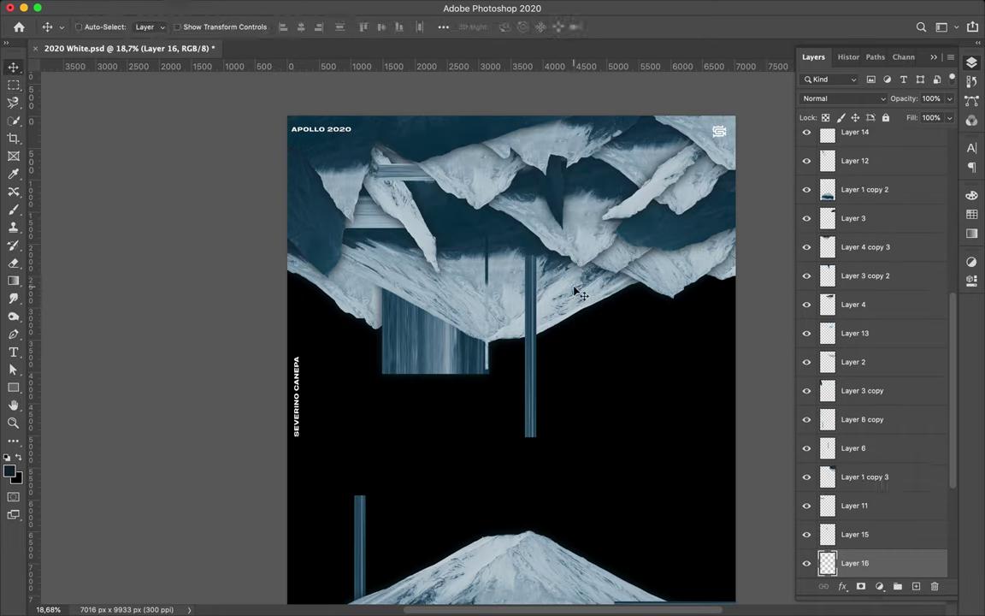
left_click_drag(580, 294, 515, 238)
Slice a short strip from the upper mountains and stretch it upward into tall Layer 17
key("m")
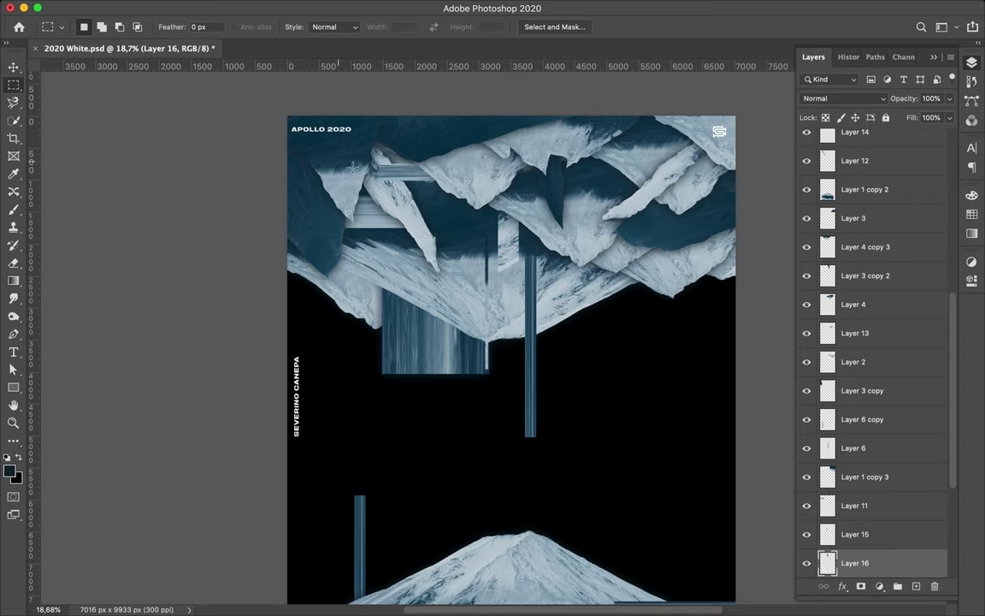
left_click_drag(327, 165, 359, 170)
key("alt+period")
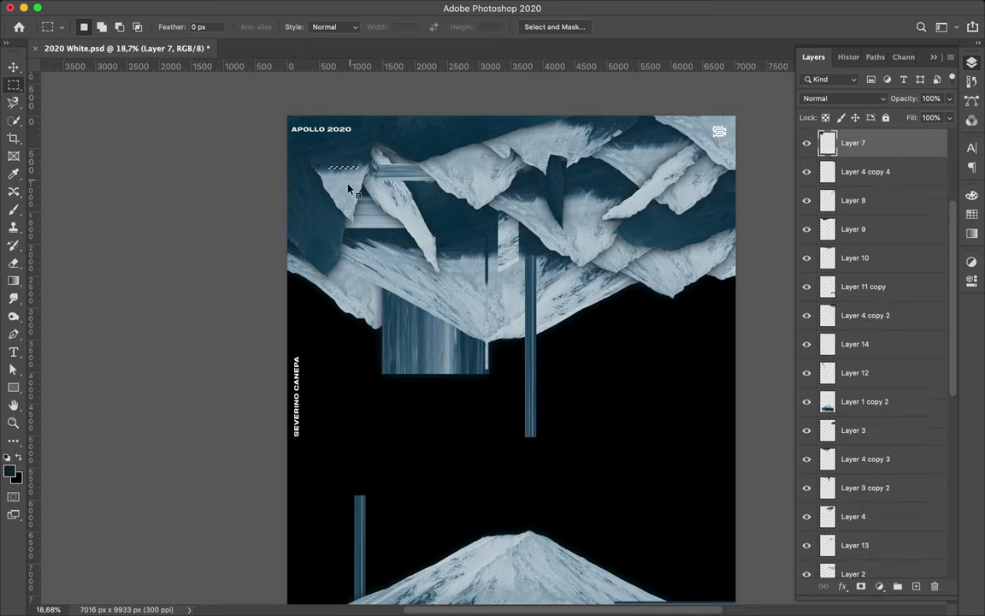
key("ctrl+j")
key("ctrl+t")
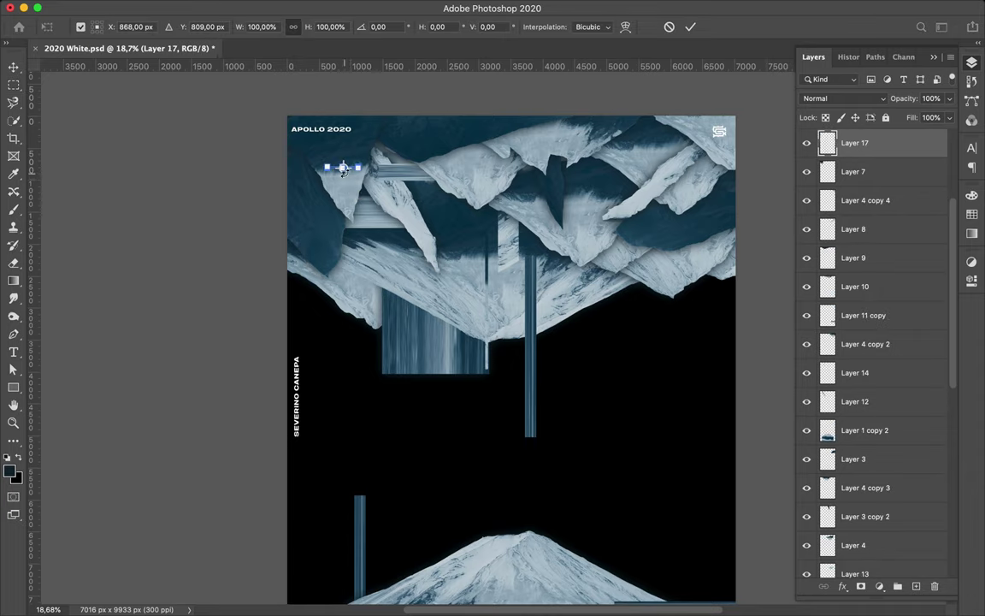
left_click_drag(341, 129, 344, 103)
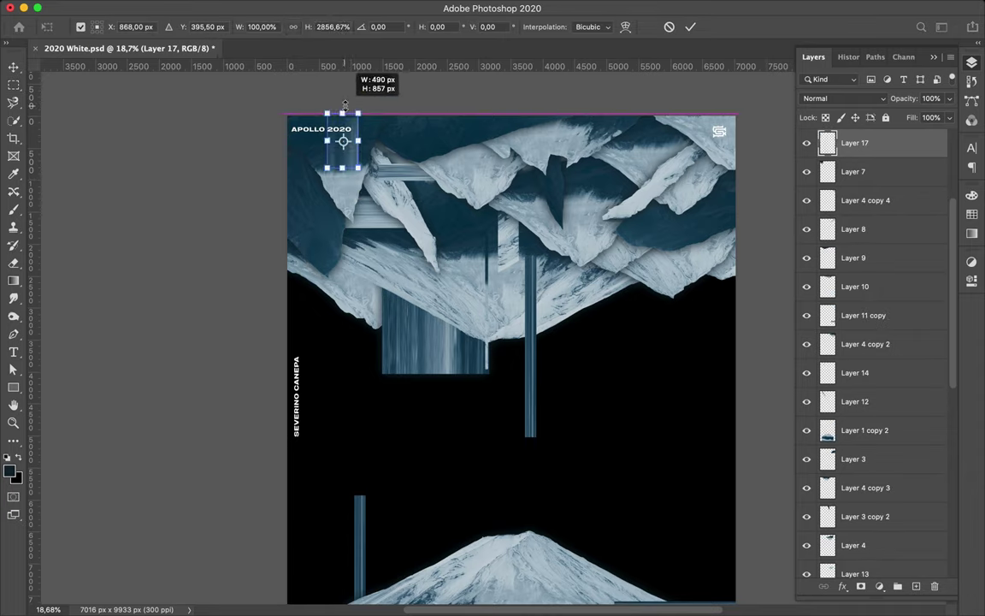
key("Return")
Place Layer 17, then duplicate it toward the upper right and lengthen the copy slightly
key("v")
mouse_move(354, 132)
left_mouse_down()
mouse_move(642, 260)
mouse_move(660, 219)
left_mouse_up()
left_click_drag(864, 143, 890, 360)
key("ctrl+t")
left_click_drag(645, 231, 658, 242)
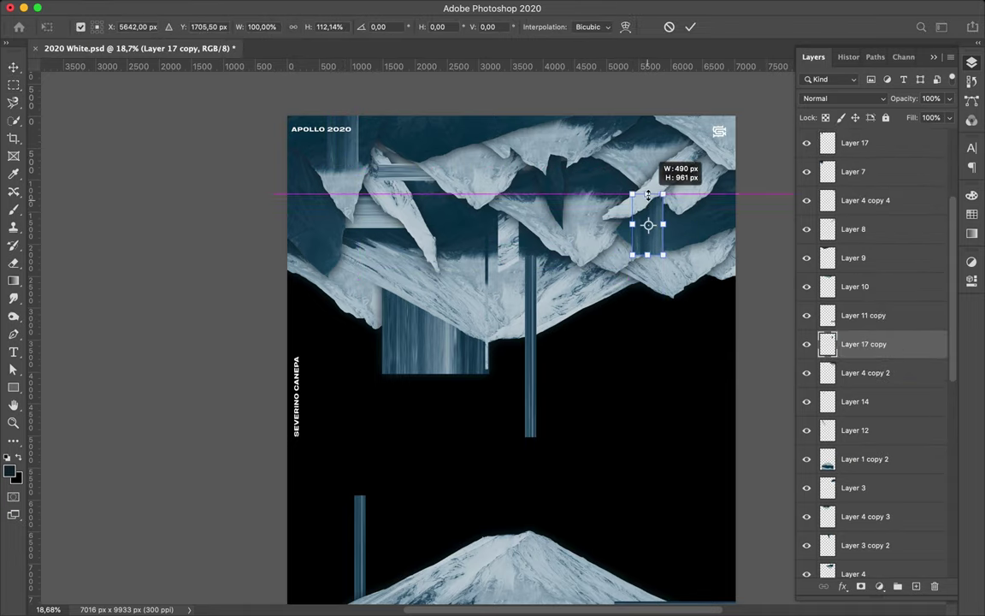
key("Return")
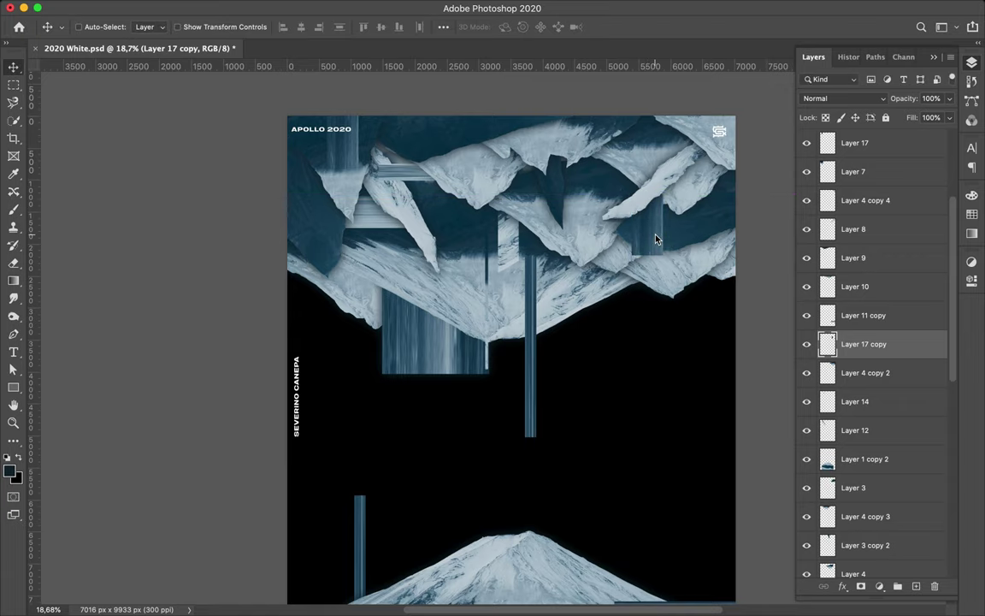
scroll(656, 244, "down", 5)
Duplicate six top fragments (Layers 8, 9, 10 and others) into the middle and flip them
scroll(658, 249, "down", 2)
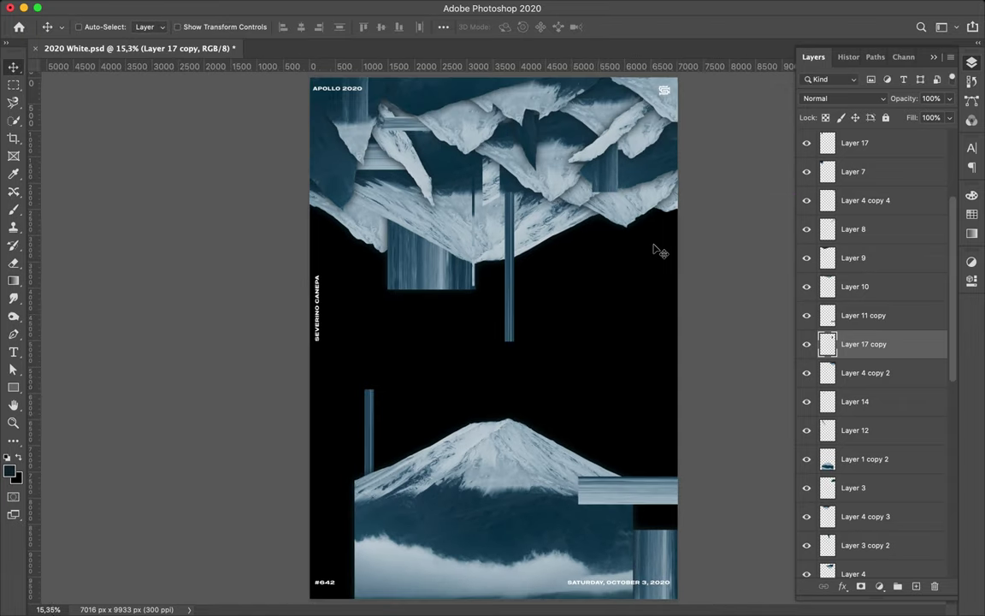
left_click(399, 90, "ctrl")
left_click(346, 101, "ctrl+shift")
left_click(377, 120, "ctrl+shift")
left_click(578, 84, "ctrl+shift")
left_click(550, 135, "ctrl+shift")
left_click(607, 149, "ctrl+shift")
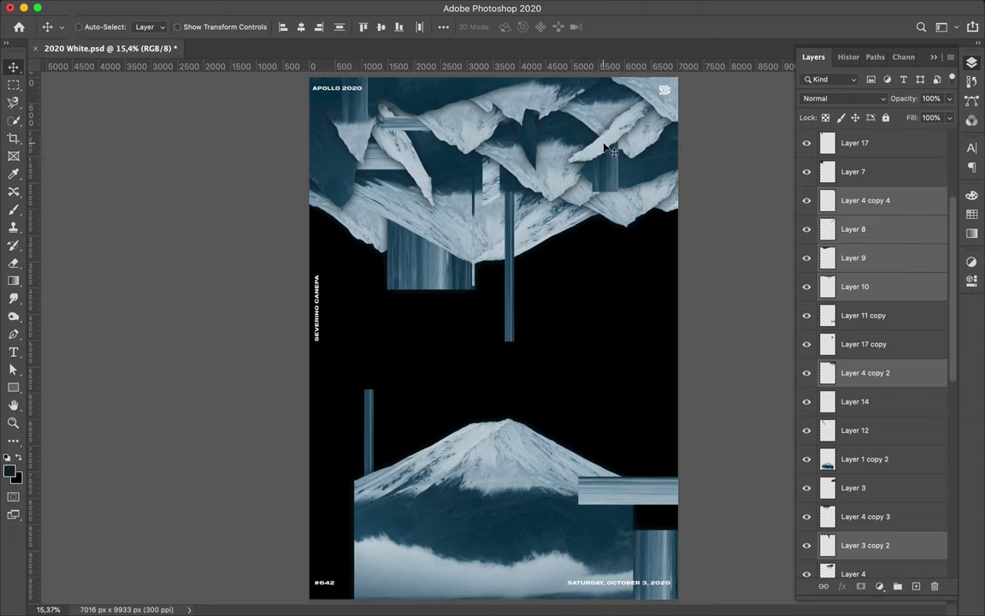
left_click_drag(607, 150, 599, 312)
key("ctrl+t")
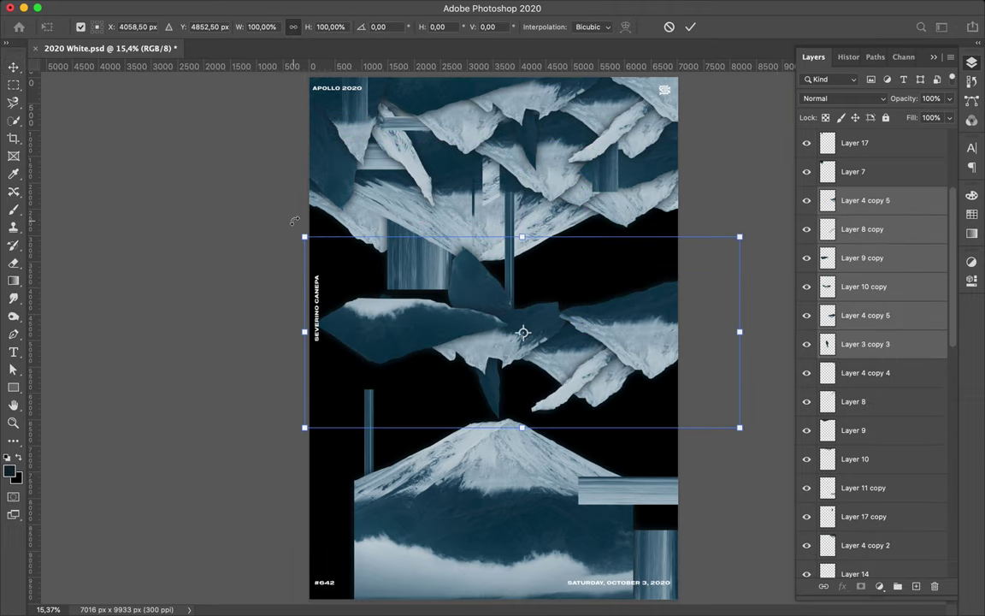
left_click_drag(293, 221, 727, 461)
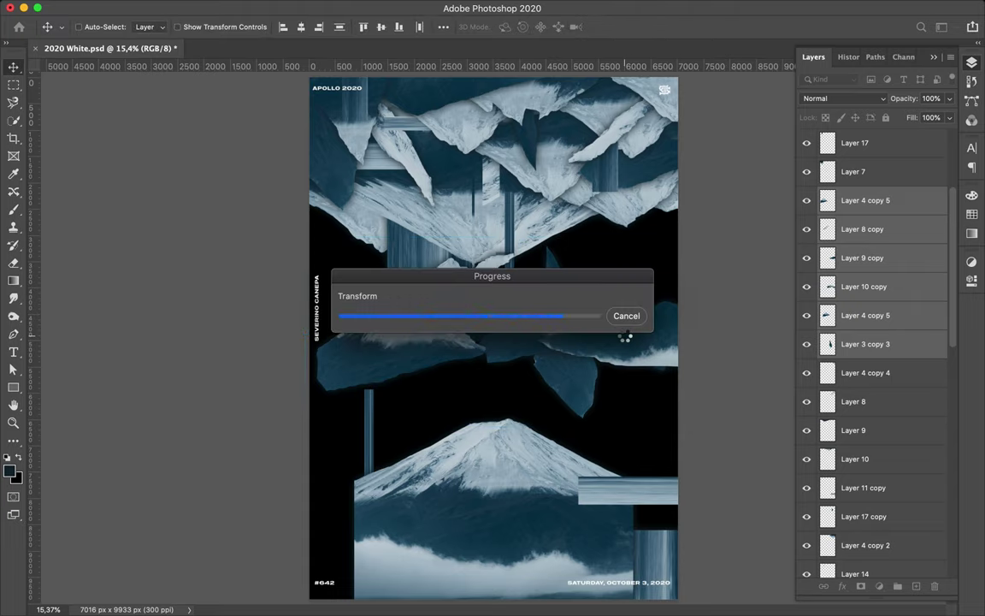
Push copied fragments downward and add Layer 9 copy 2, rotated a quarter turn, at lower left
left_click_drag(624, 341, 618, 536)
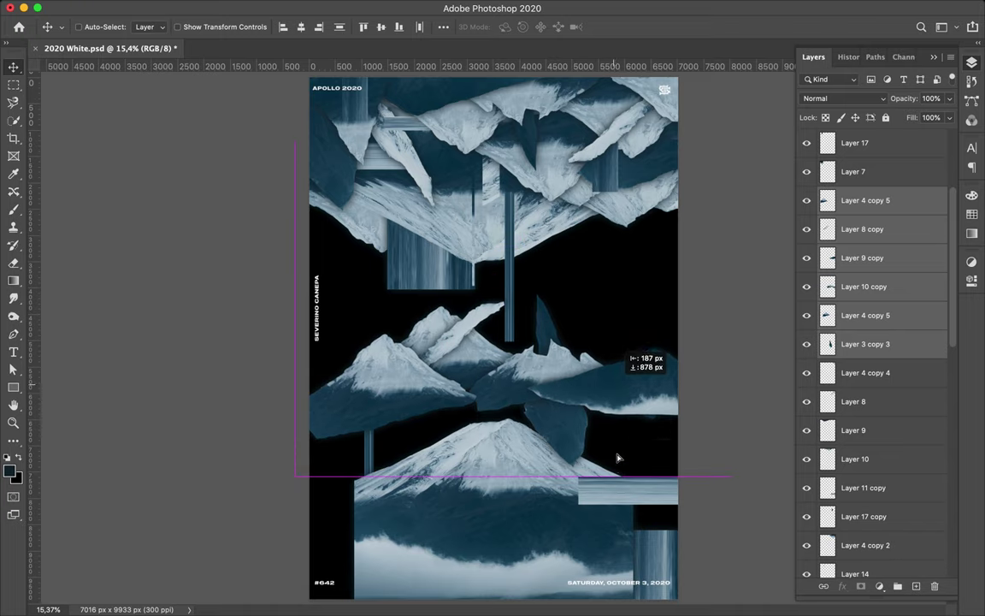
mouse_move(611, 440)
left_mouse_down()
mouse_move(635, 597)
mouse_move(599, 517)
left_mouse_up()
left_click_drag(428, 451, 427, 498)
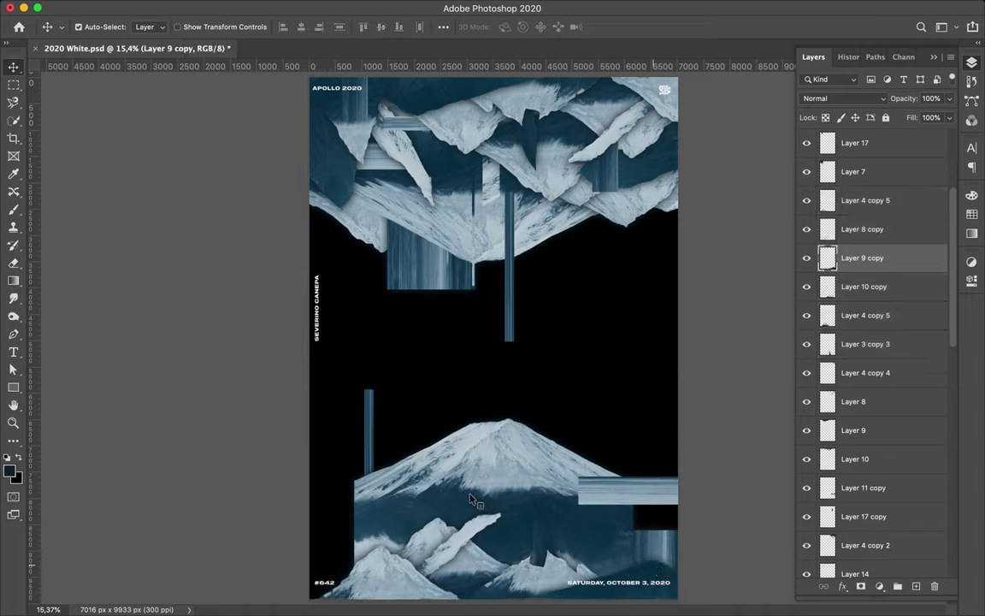
key("ctrl+t")
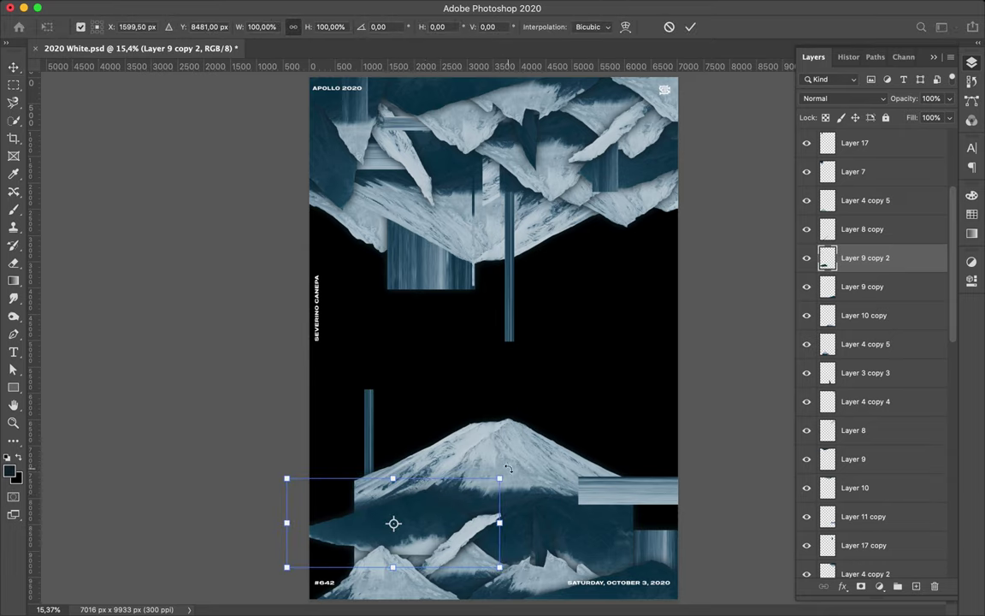
left_click_drag(361, 418, 498, 490)
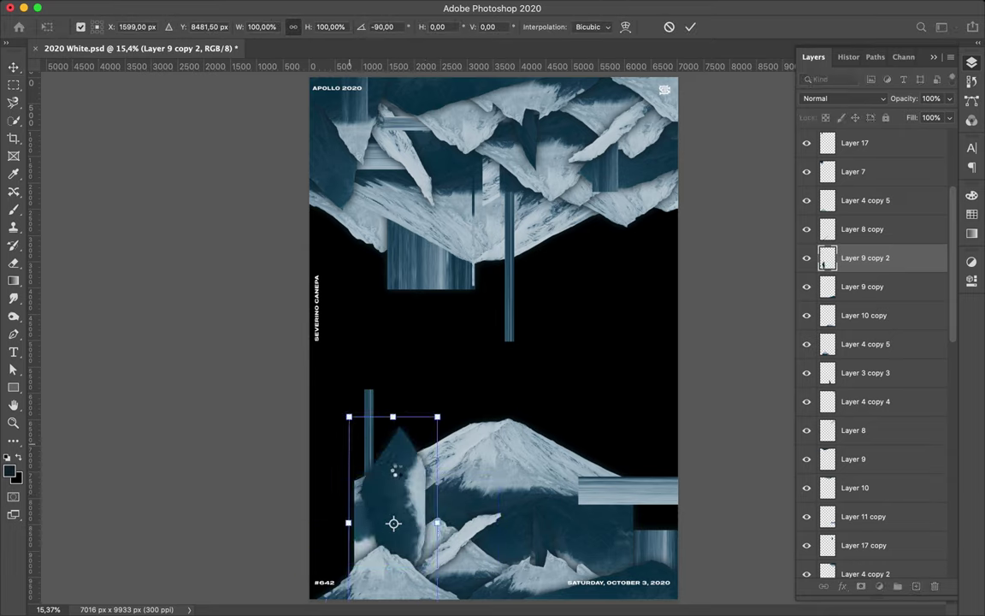
key("Return")
left_click_drag(486, 428, 339, 502)
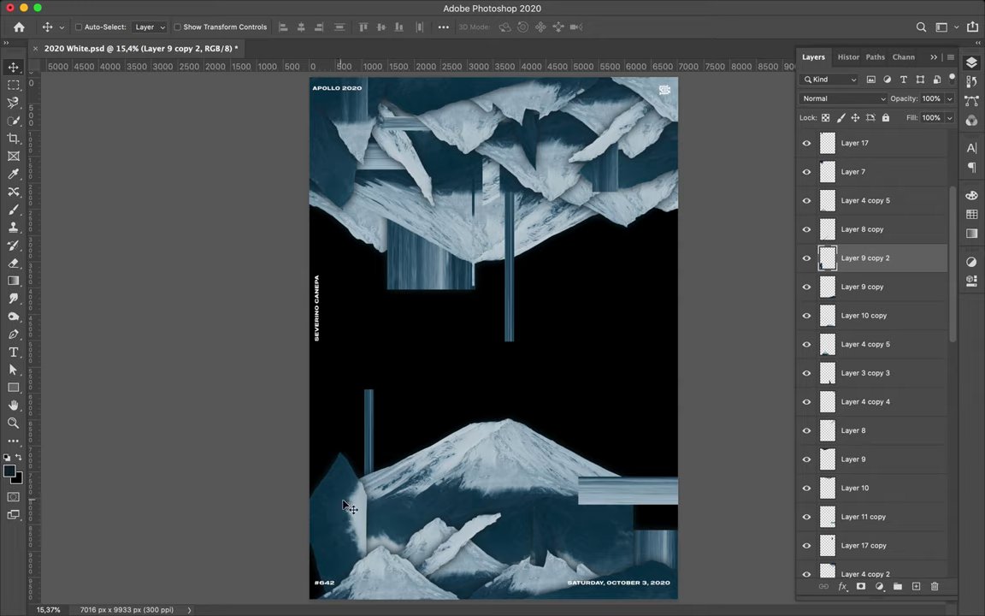
Reposition the Layer 3 copy 3 and Layer 4 copy 5 fragments along the poster bottom
mouse_move(384, 581)
left_mouse_down()
mouse_move(420, 553)
mouse_move(374, 481)
mouse_move(442, 567)
mouse_move(419, 522)
mouse_move(387, 554)
left_mouse_up()
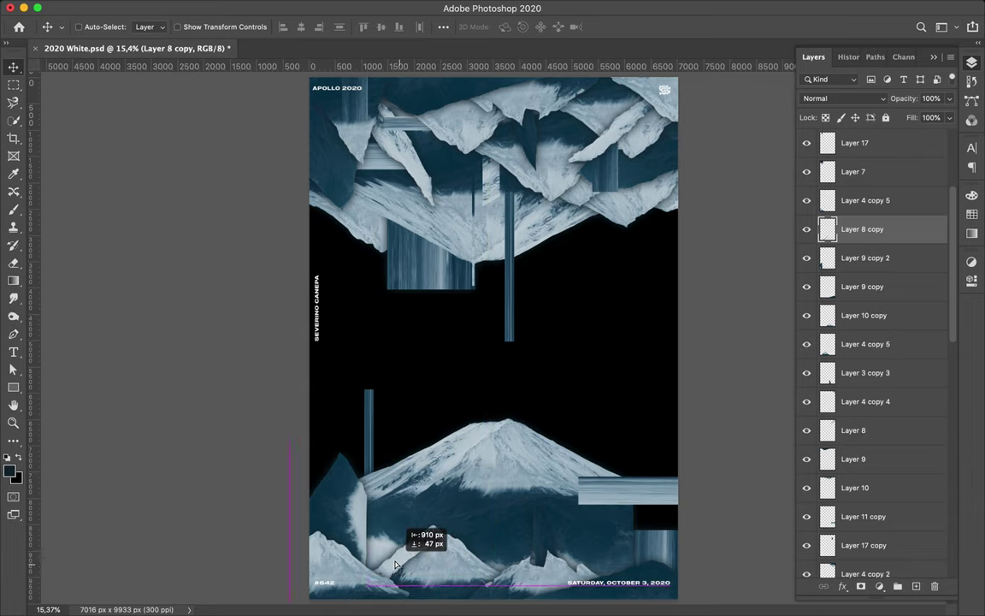
left_click_drag(589, 524, 494, 573)
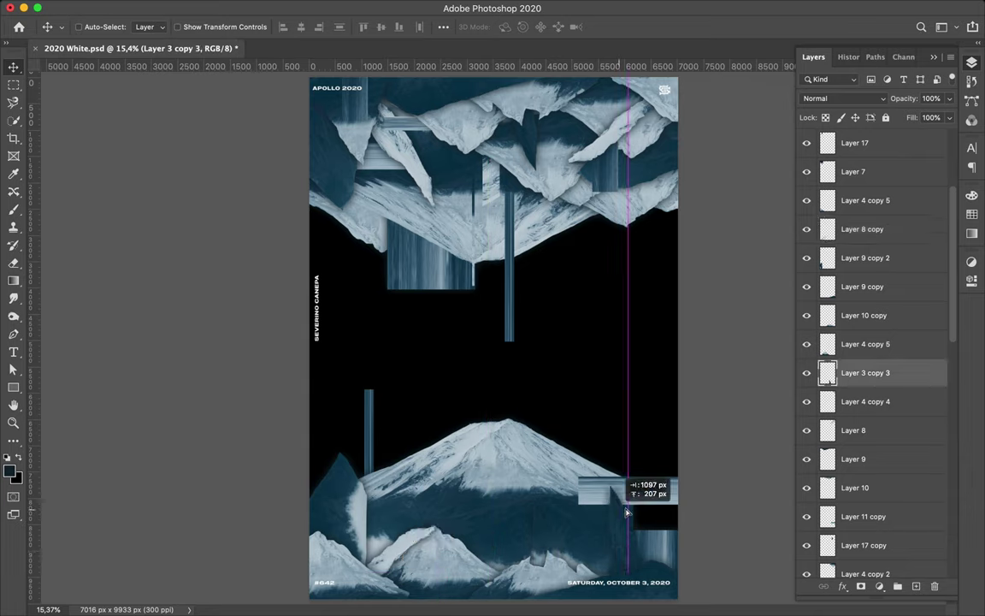
left_click(675, 537)
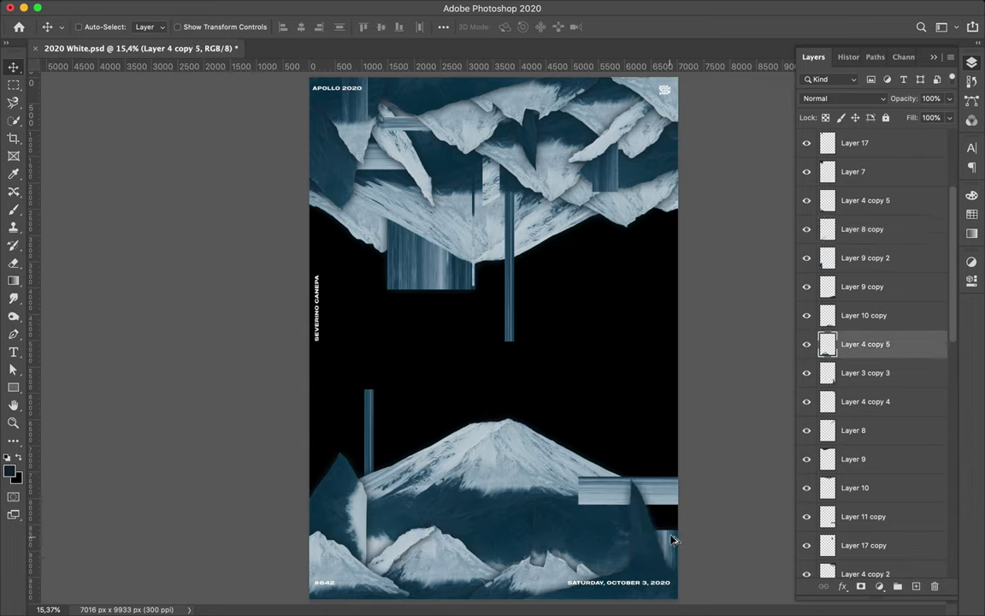
left_click_drag(672, 538, 670, 494)
mouse_move(503, 499)
left_mouse_down()
mouse_move(674, 552)
mouse_move(684, 567)
left_mouse_up()
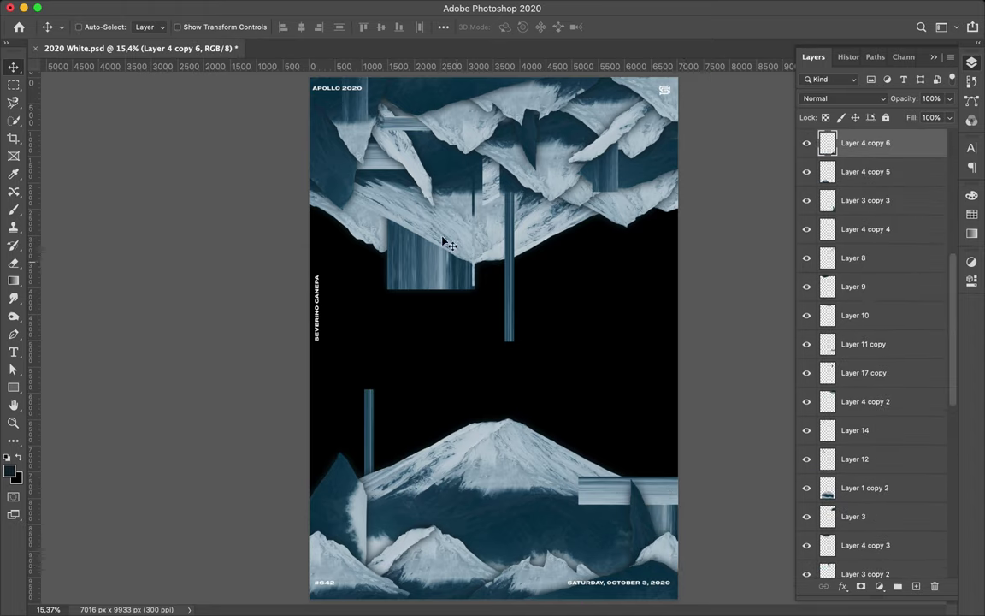
Duplicate Layer 7's fragment, rotate it into the bottom area, and stack it below Layer 10
left_click(376, 152)
left_click(358, 133)
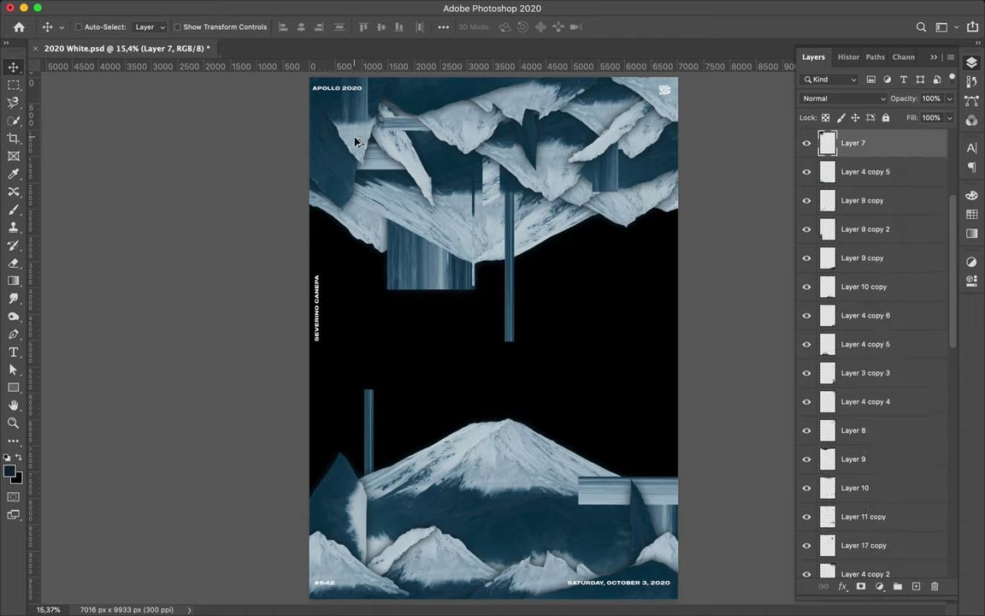
left_click_drag(357, 141, 530, 411)
key("ctrl+t")
mouse_move(545, 356)
left_mouse_down()
mouse_move(572, 497)
mouse_move(556, 488)
left_mouse_up()
key("Return")
left_click_drag(528, 450, 565, 571)
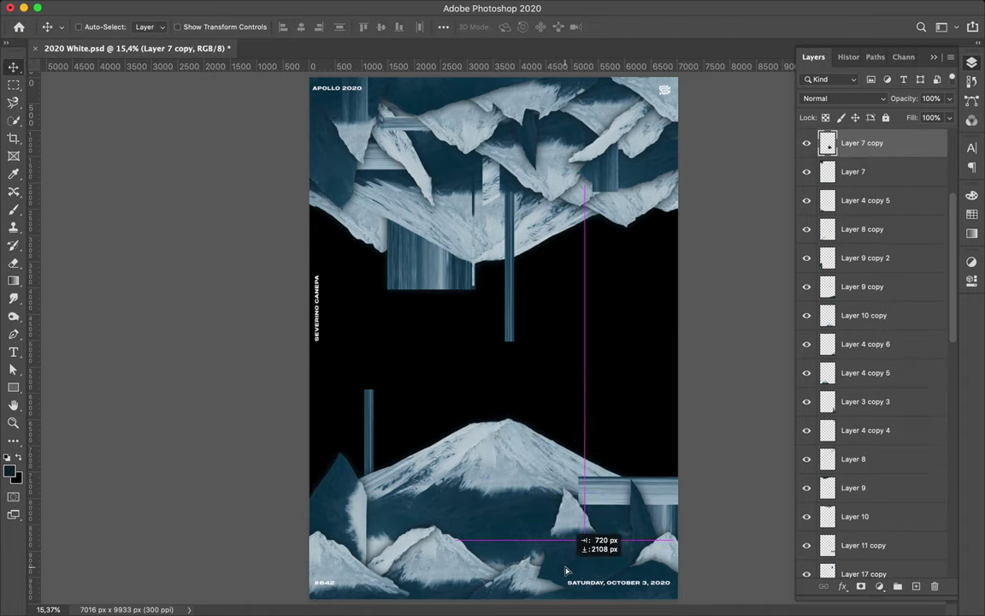
left_click_drag(862, 143, 885, 383)
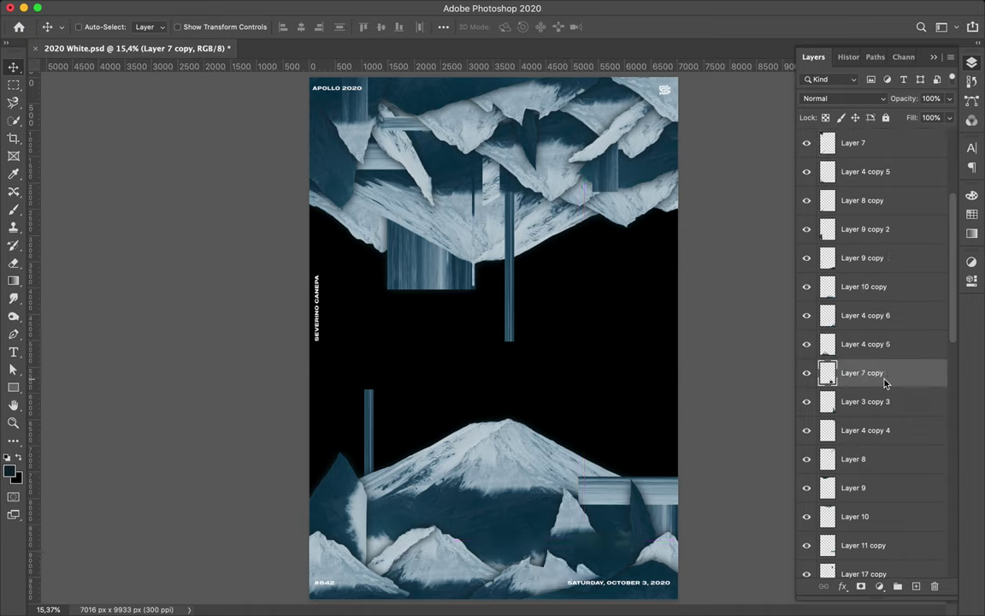
left_click_drag(598, 515, 617, 490)
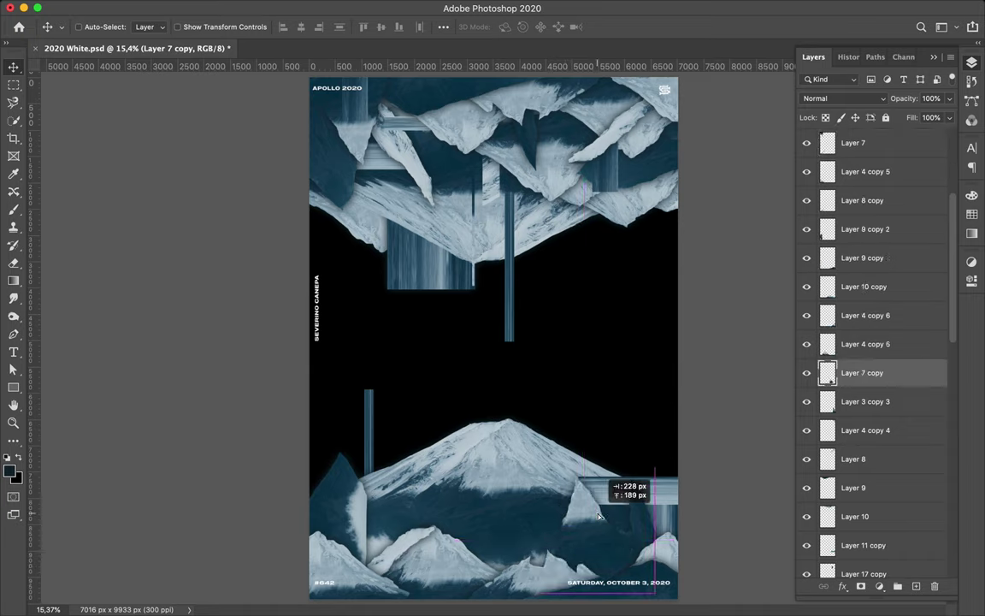
left_click_drag(862, 373, 875, 530)
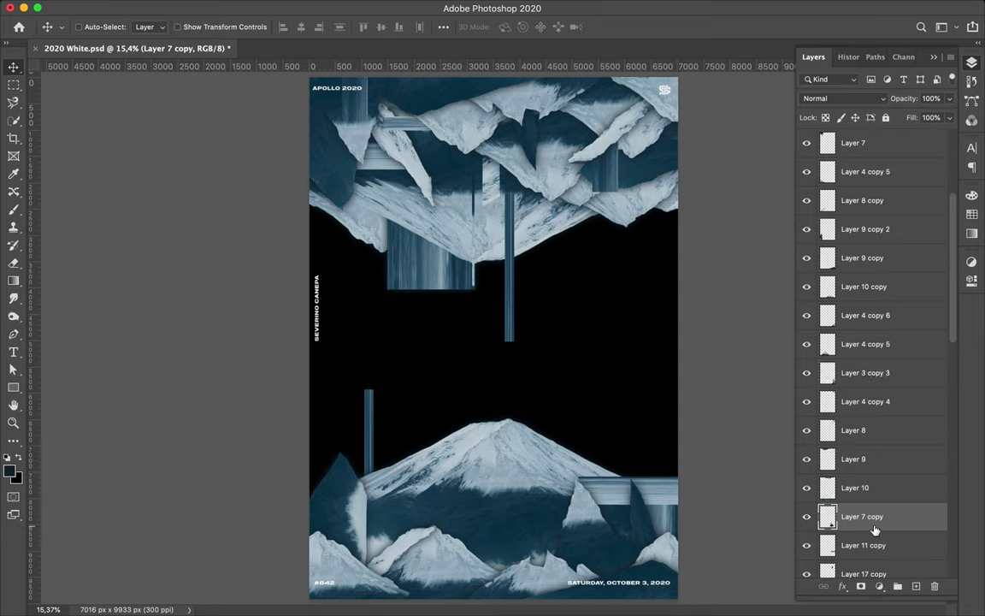
Shift the lower-right glitch strip, rotate the lower-left piece 90°, and nudge Layer 1 copy 2
left_click_drag(669, 494, 684, 507)
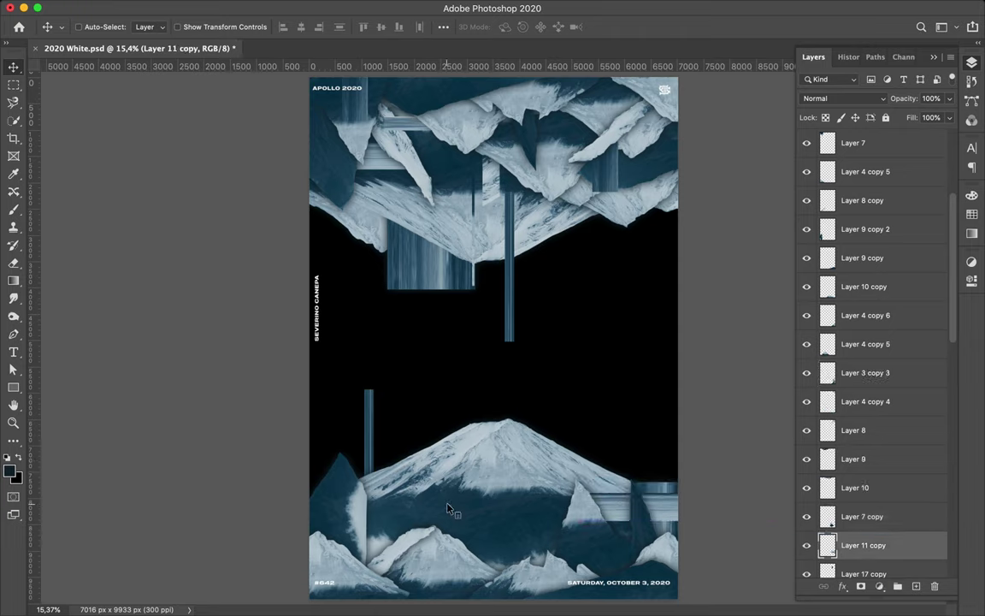
left_click(316, 444)
key("ctrl+t")
left_click_drag(428, 436, 507, 565)
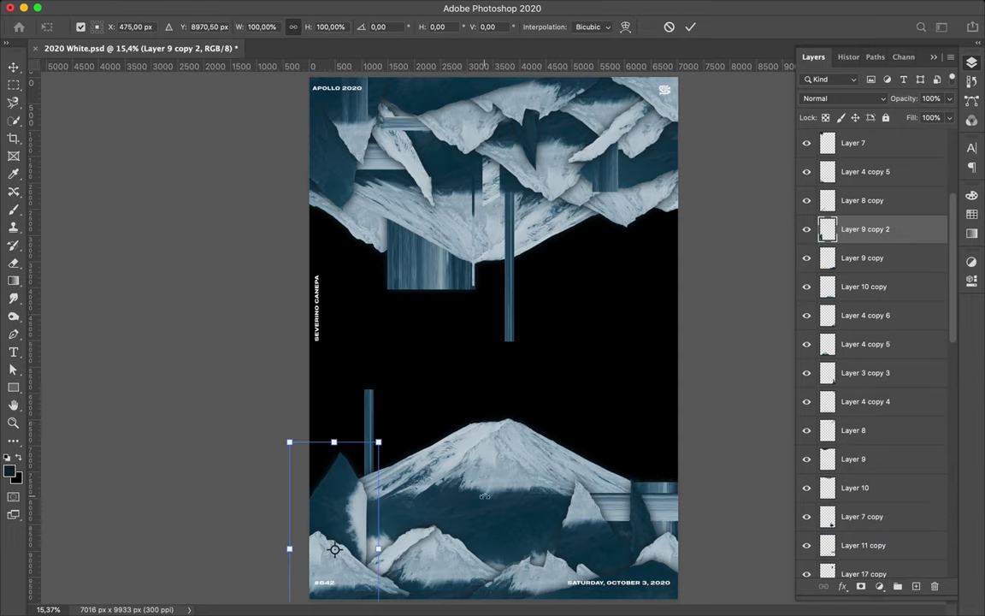
key("Return")
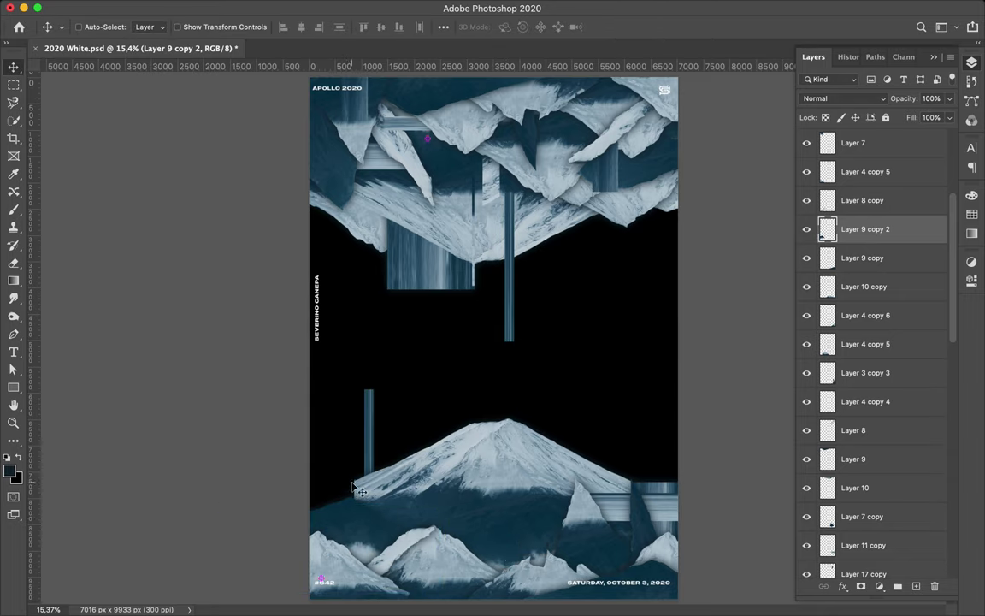
left_click(393, 489, "ctrl")
left_click_drag(424, 552, 422, 553)
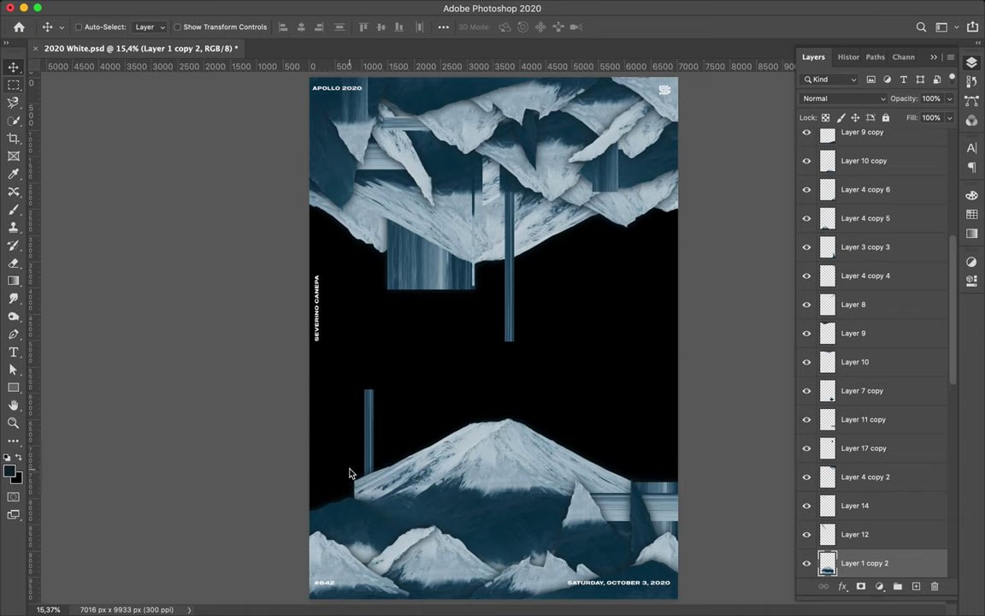
Copy a thin vertical slice of the lower mountains to a new layer and stretch it wider leftward
key("m")
left_click_drag(353, 473, 355, 599)
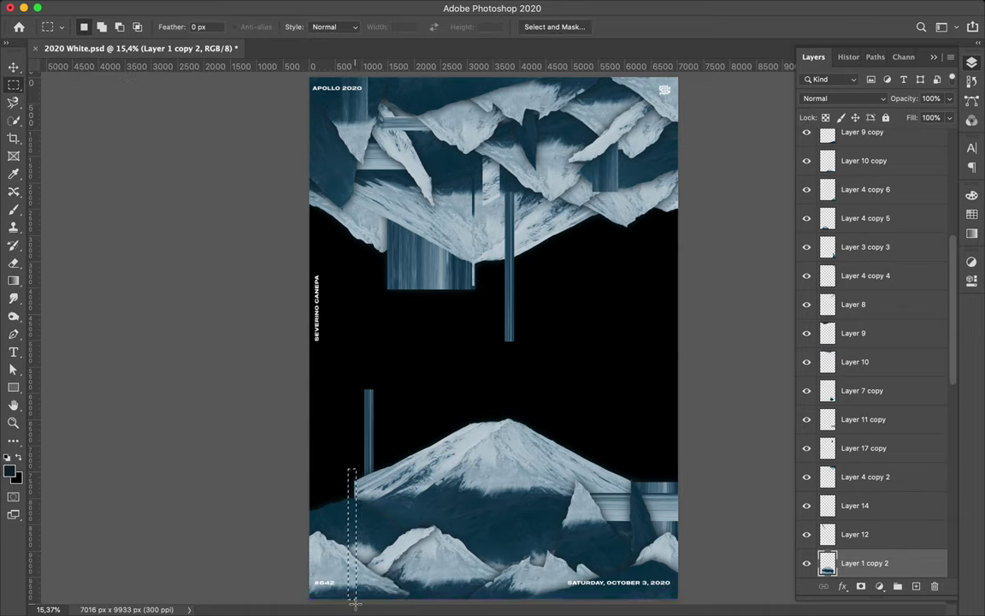
key("ctrl+j")
key("ctrl+t")
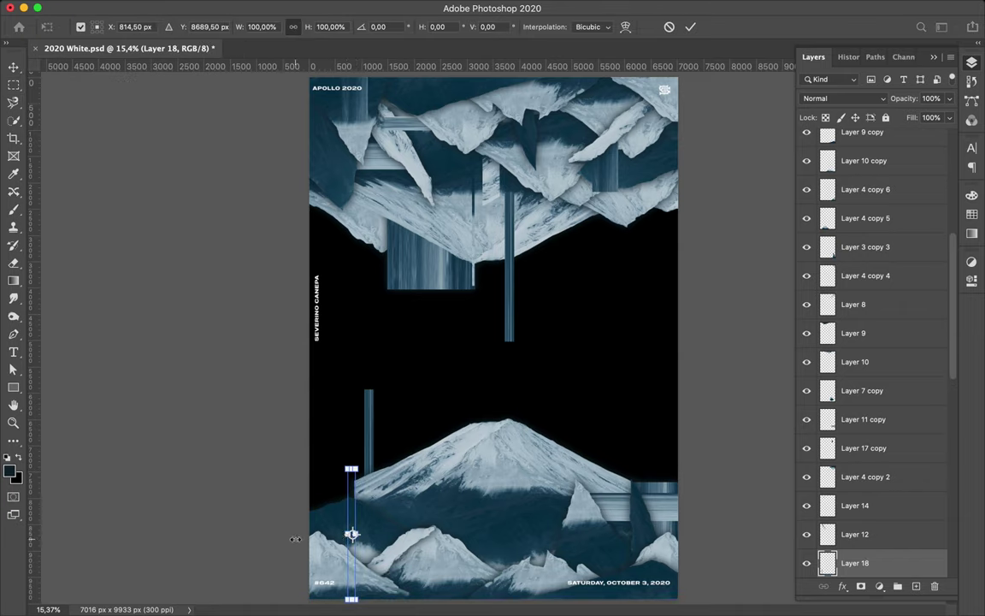
left_click_drag(295, 539, 143, 532)
key("Return")
key("ctrl+t")
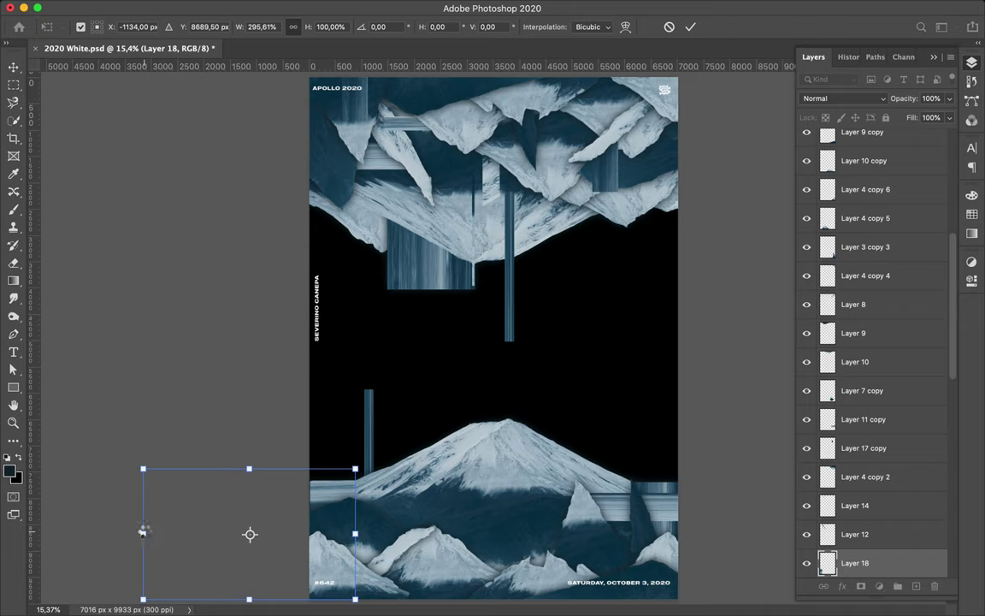
key("Return")
Duplicate the wide strip, delete its faint blue haze, and move the copy to the upper mountains
key("v")
mouse_move(508, 336)
left_mouse_down()
mouse_move(550, 341)
mouse_move(589, 283)
left_mouse_up()
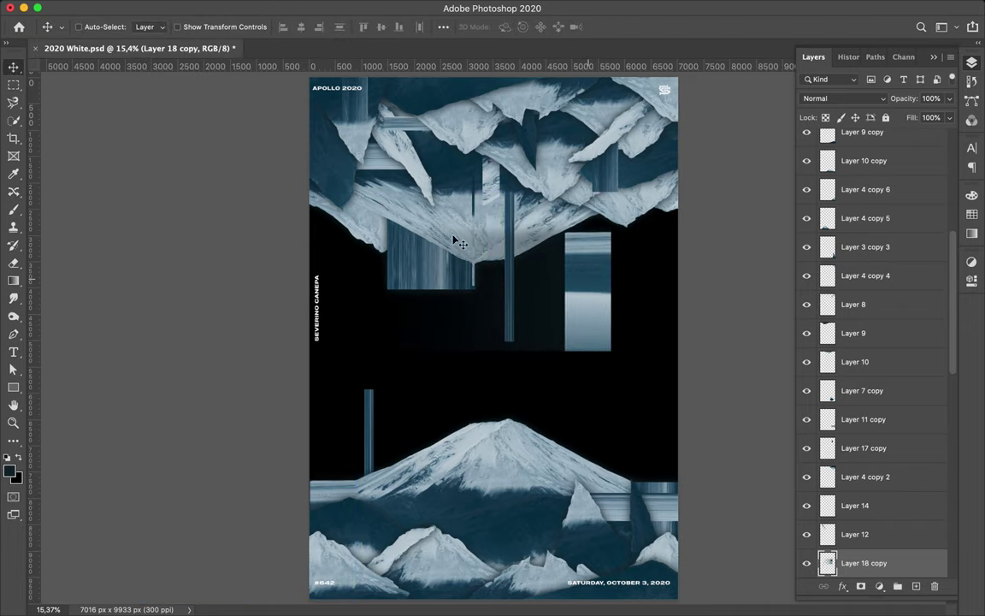
key("m")
key("v")
mouse_move(536, 346)
left_mouse_down()
mouse_move(365, 260)
mouse_move(532, 460)
left_mouse_up()
key("m")
key("BackSpace")
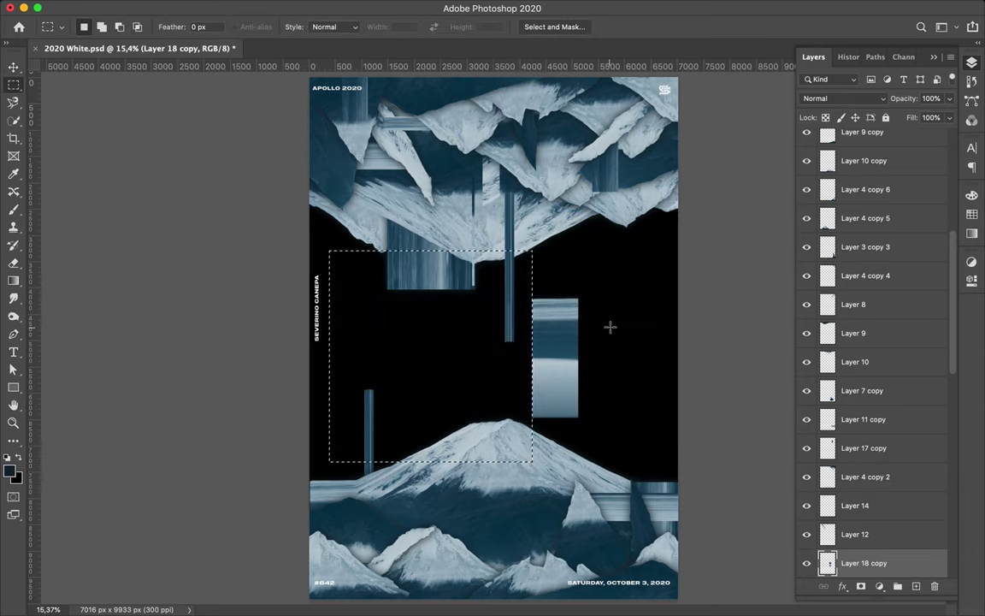
key("ctrl+d")
key("v")
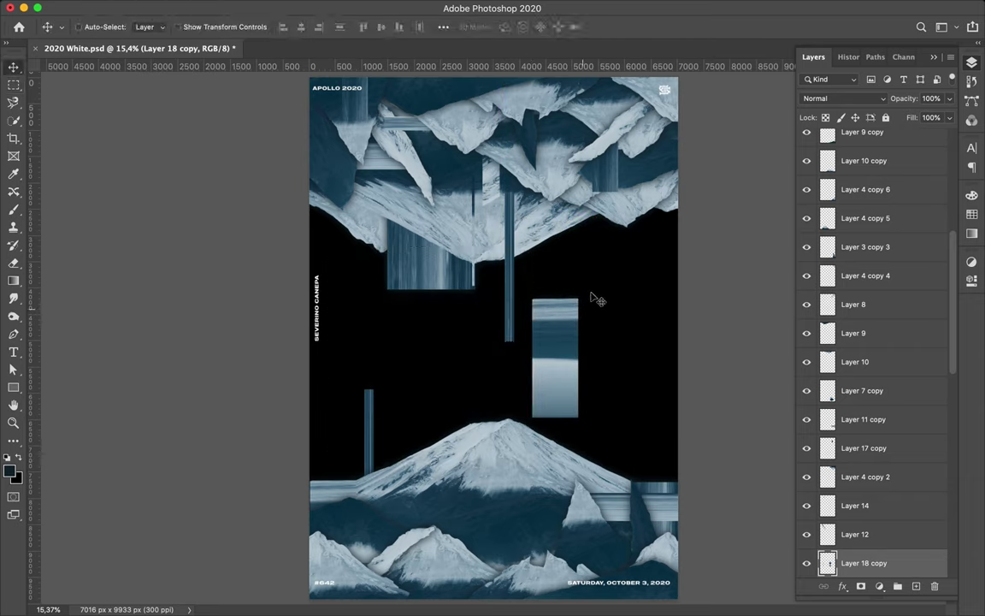
left_click_drag(556, 381, 591, 290)
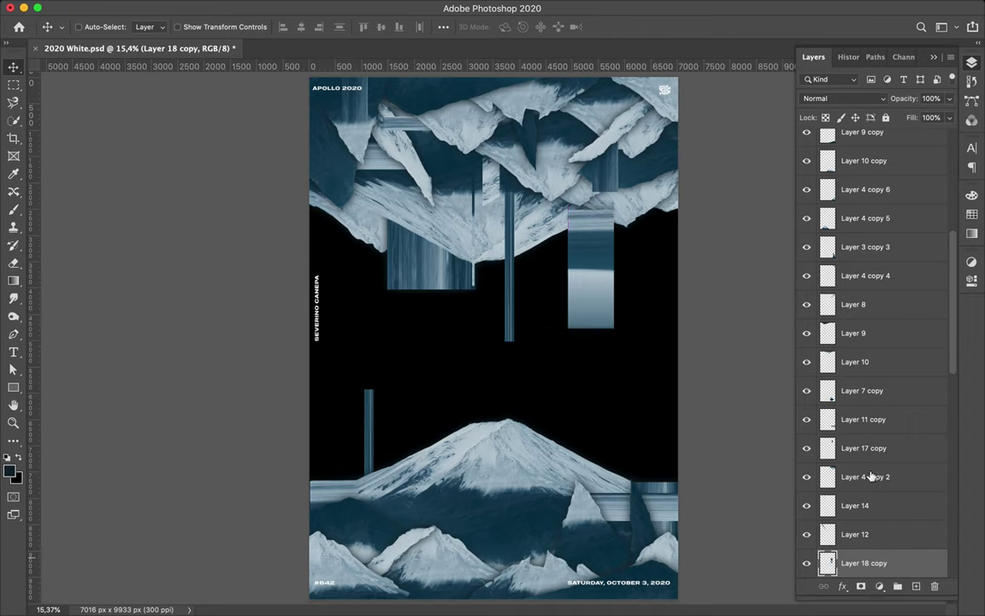
Restack Layer 18 copy just below Layer 1 copy in the Layers panel
left_click_drag(868, 562, 872, 434)
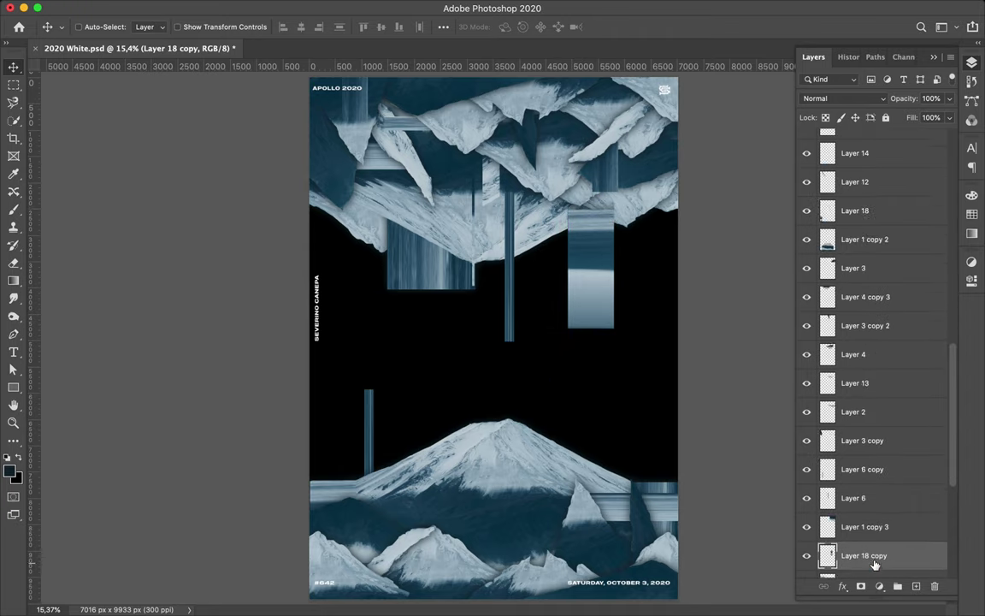
scroll(874, 435, "down", 2)
scroll(874, 445, "down", 3)
left_click_drag(880, 471, 860, 394)
left_click_drag(853, 283, 853, 408)
Stretch the thin central vertical strip down to Fuji's peak
left_click(510, 338, "ctrl")
key("ctrl+t")
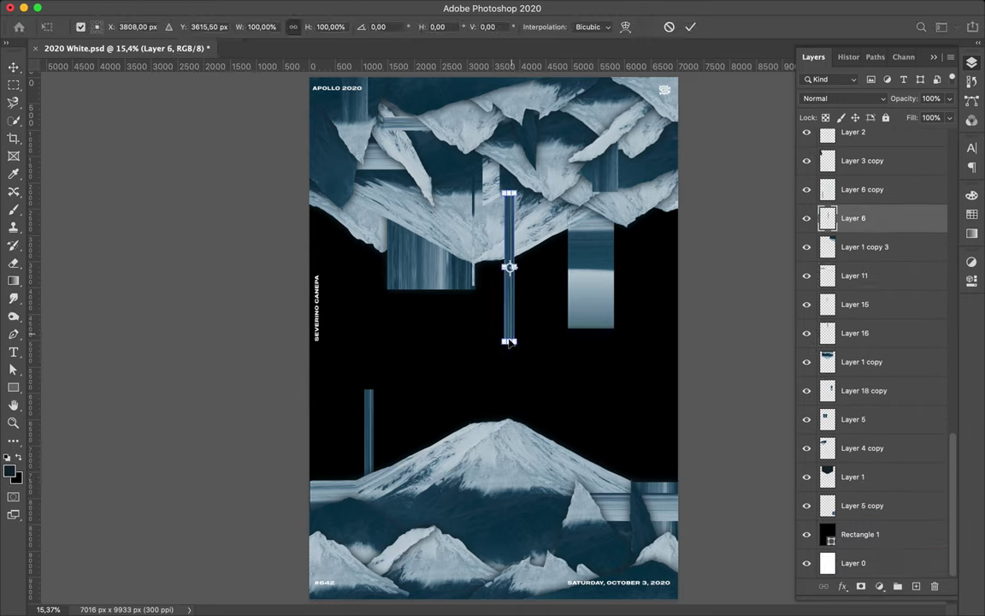
left_click_drag(509, 341, 510, 419)
key("Return")
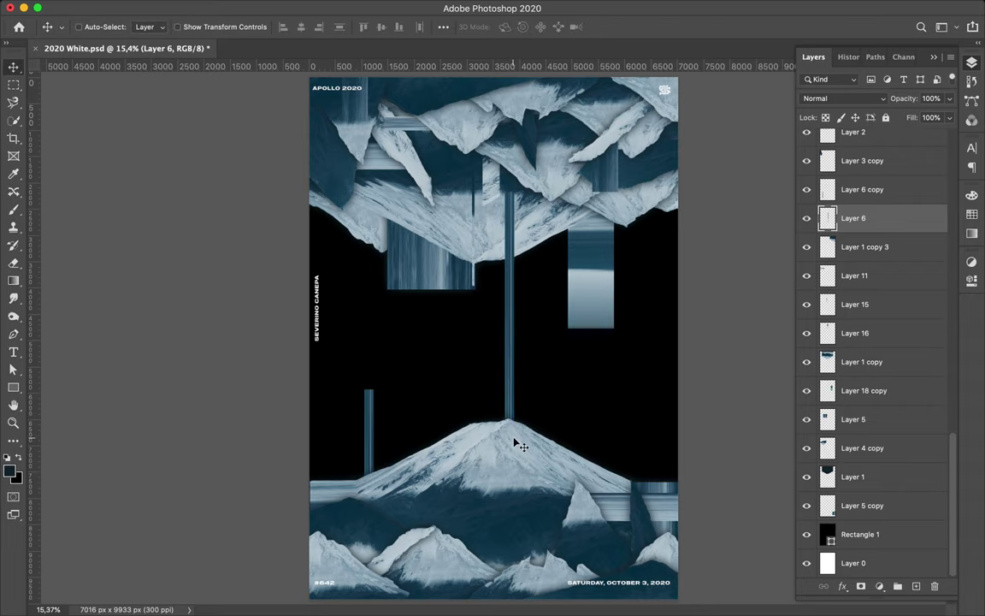
Duplicate the upper-right blue strip as Layer 18 copy 2 and raise it in the stack
left_click(598, 302, "ctrl")
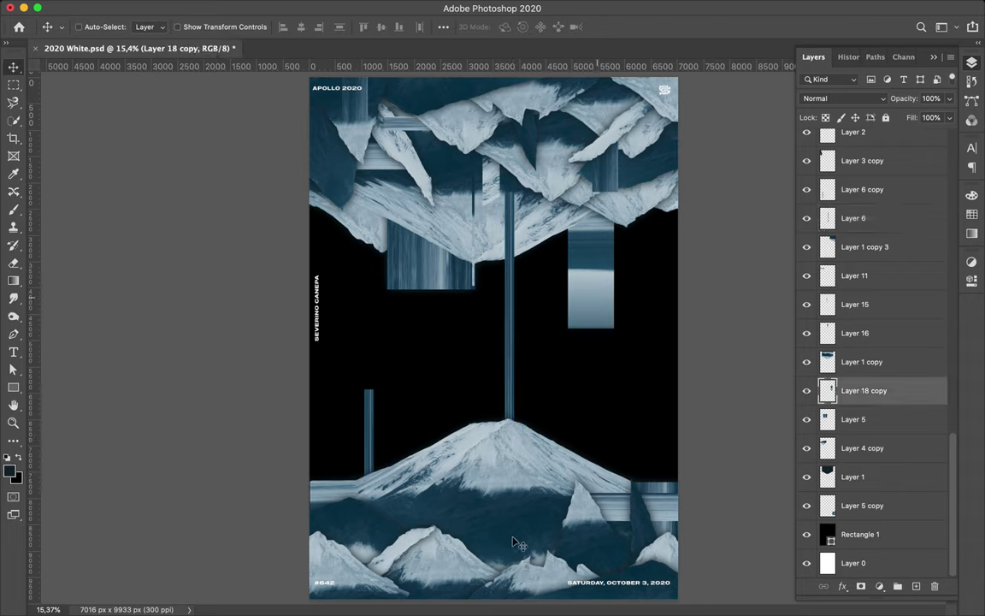
key("ctrl")
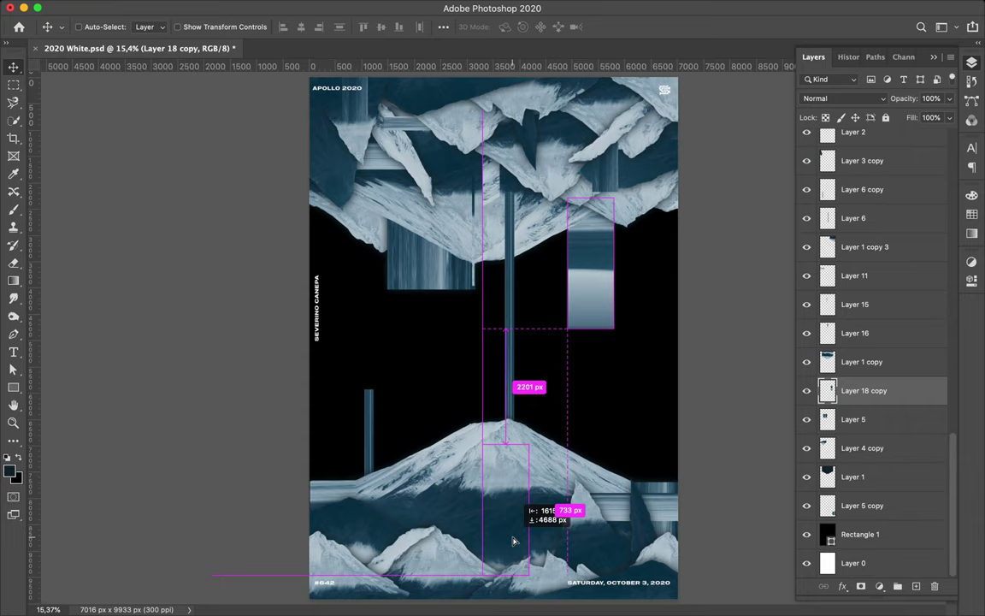
key("ctrl+j")
left_click_drag(864, 390, 864, 231)
scroll(843, 376, "up", 3)
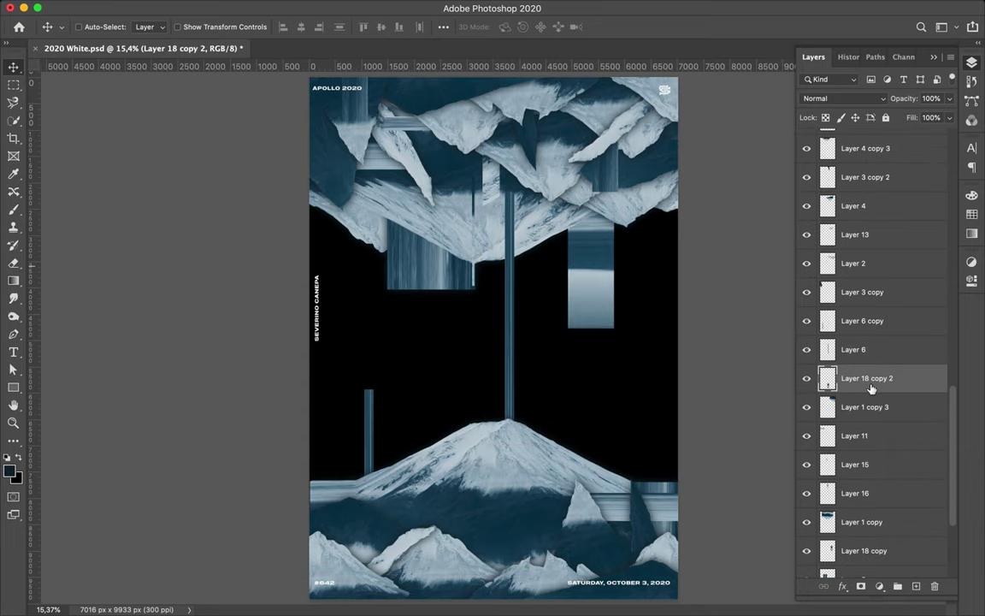
left_click_drag(842, 376, 864, 254)
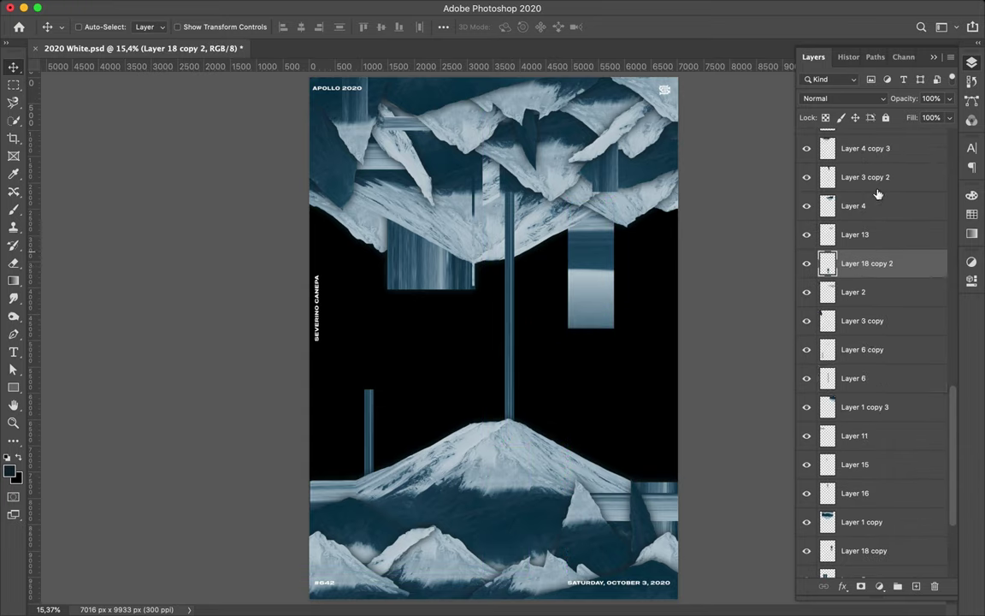
key("ctrl+bracketright")
key("ctrl+bracketright")
scroll(873, 428, "up", 5)
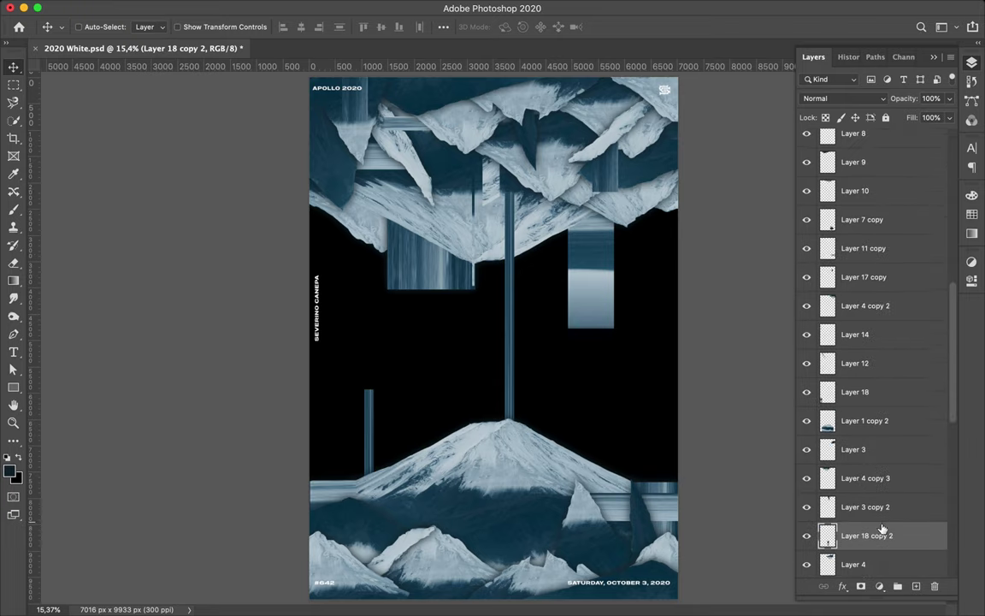
left_click_drag(864, 520, 864, 191)
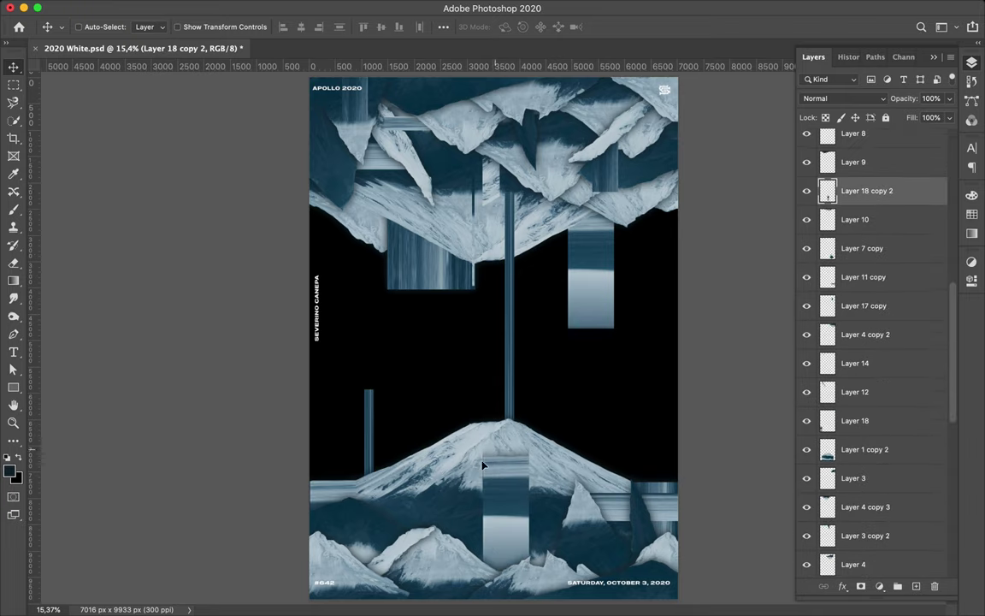
Move Layer 18 copy 2 over the lower mountains and turn it horizontal near the bottom
key("ctrl+t")
left_click_drag(483, 464, 699, 444)
key("Return")
left_click_drag(513, 504, 567, 557)
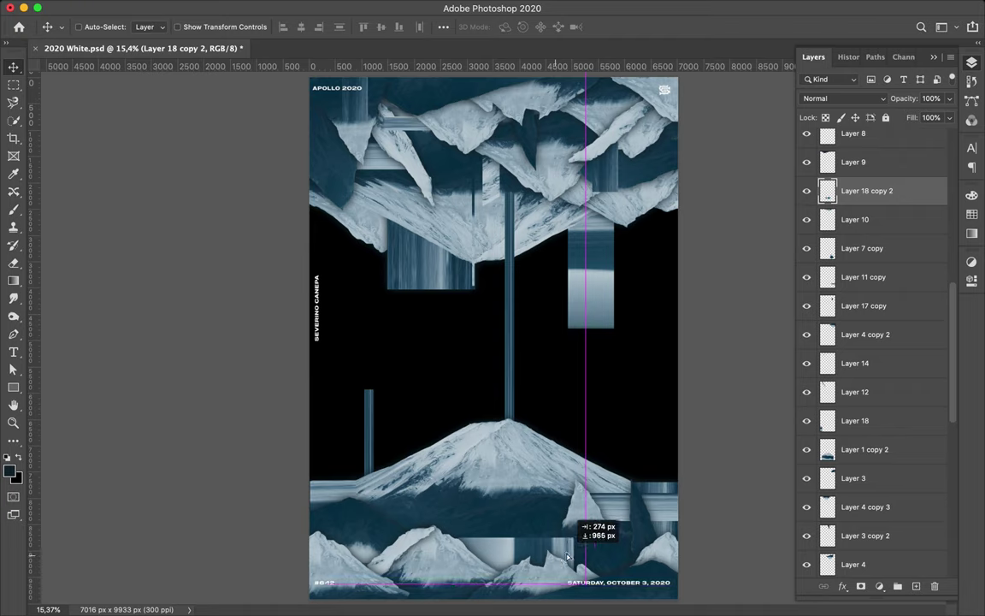